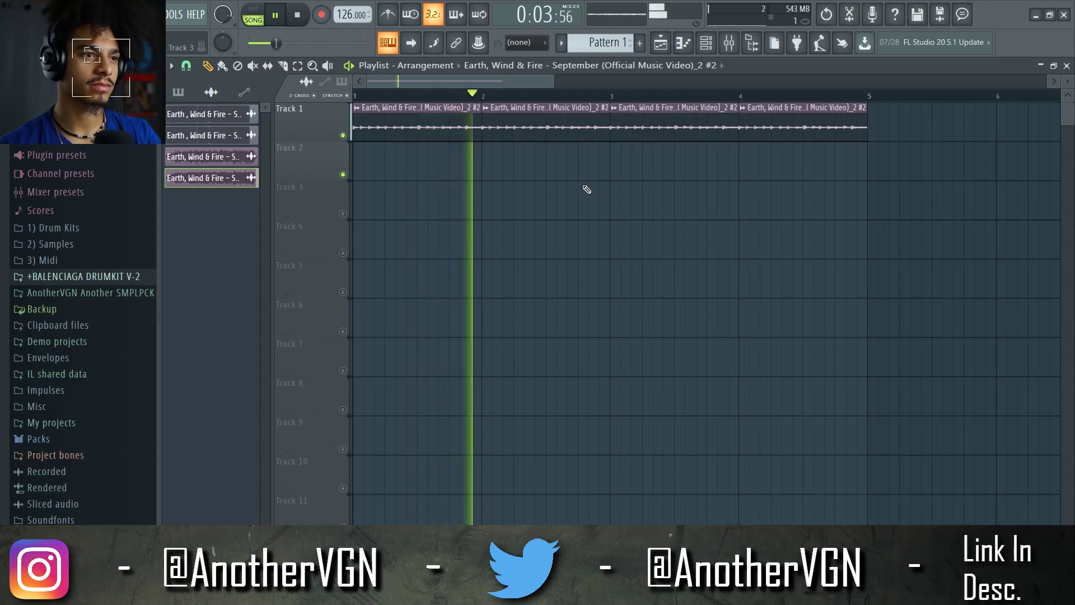
Listen to the acapella clip with Track 2 soloed and restore both tracks to audible
key("space")
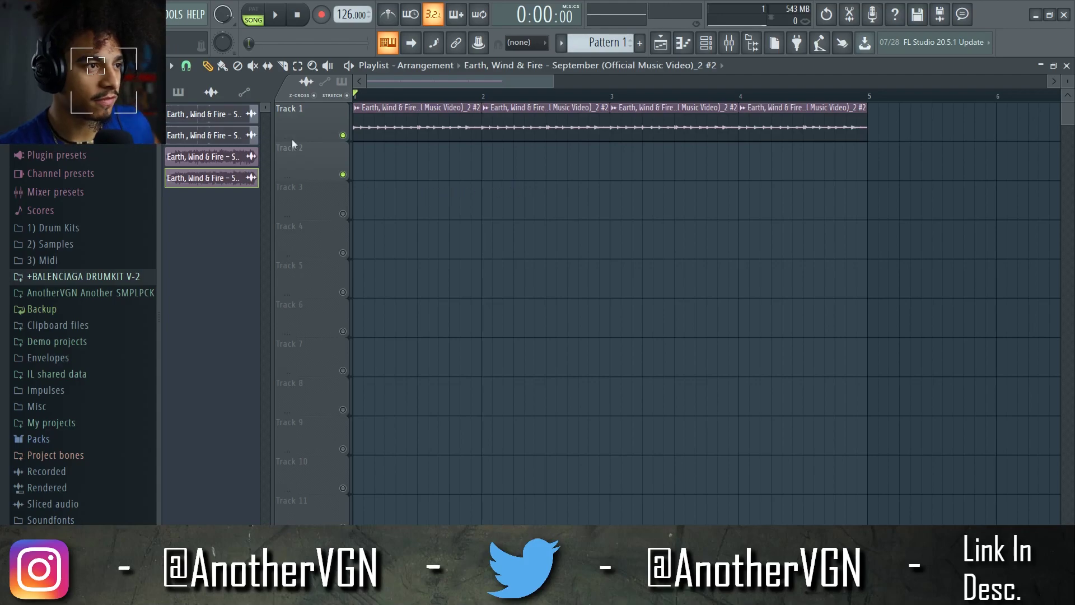
left_click_drag(433, 194, 324, 162)
right_click(343, 174)
key("space")
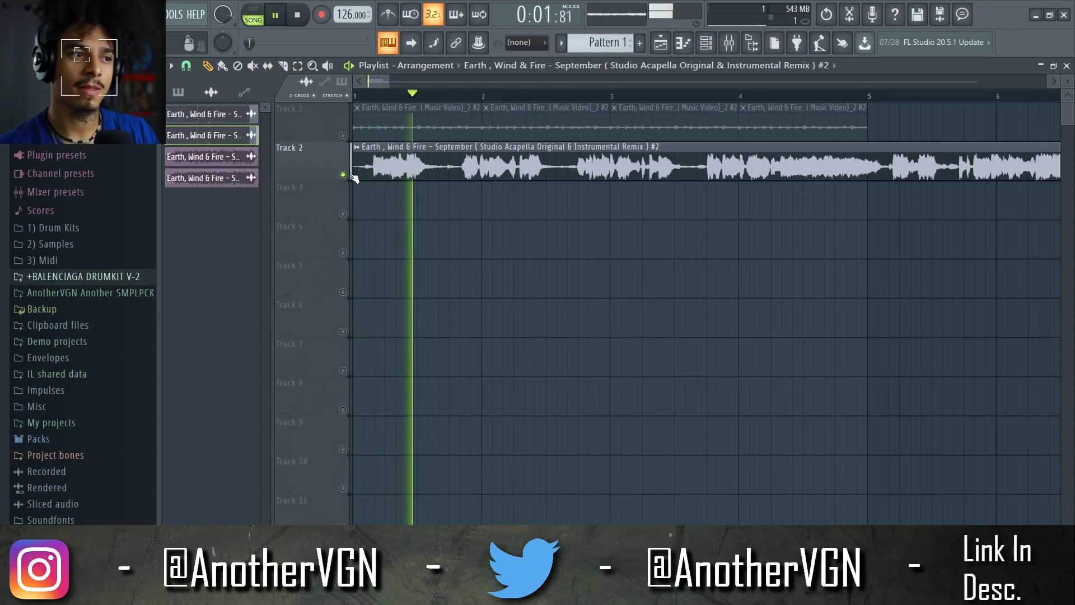
key("space")
right_click(343, 136)
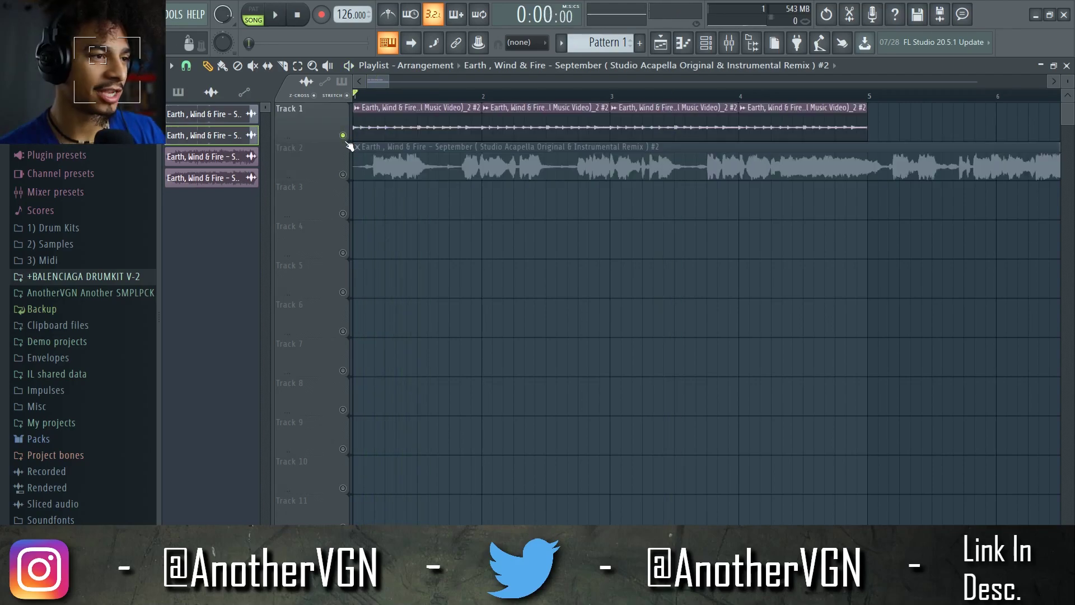
left_click(344, 175)
Turn playlist snapping off with the (none) option and slice the acapella clip on Track 2 where the first vocal begins
scroll(344, 187, "up", 4)
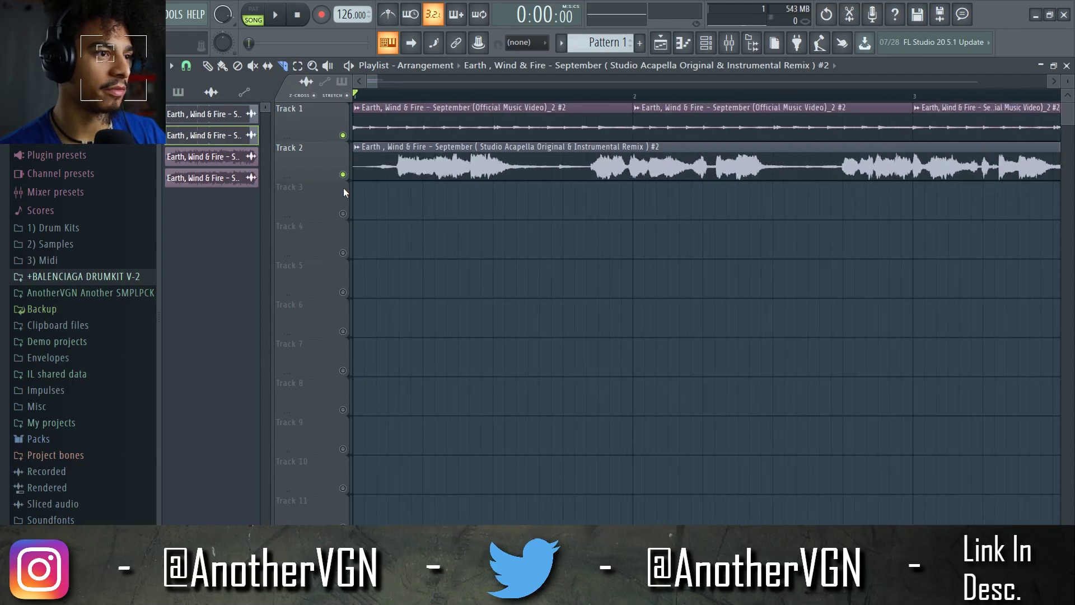
left_click(186, 66)
left_click(200, 129)
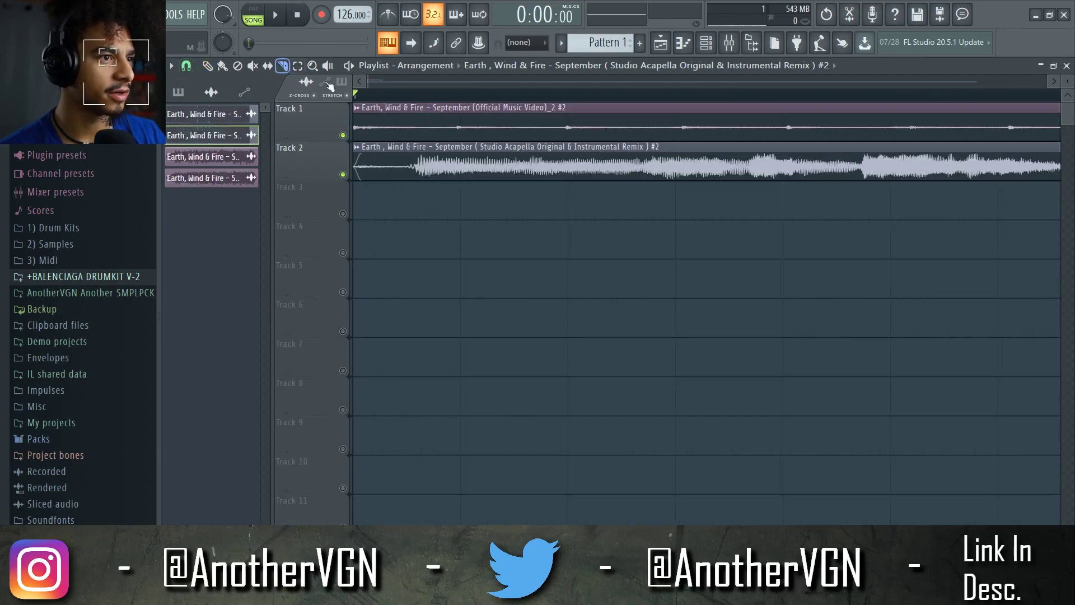
left_click(417, 177)
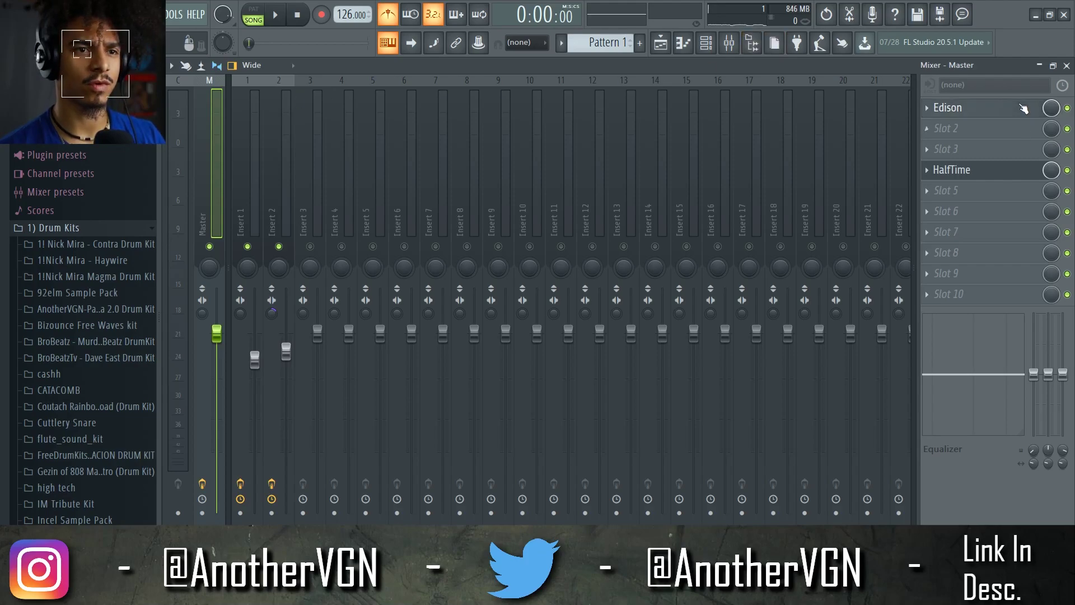
Open Edison on the master track and arm it to record on play
left_click(1023, 108)
left_click(229, 215)
left_click(235, 226)
left_click(231, 217)
left_click(237, 233)
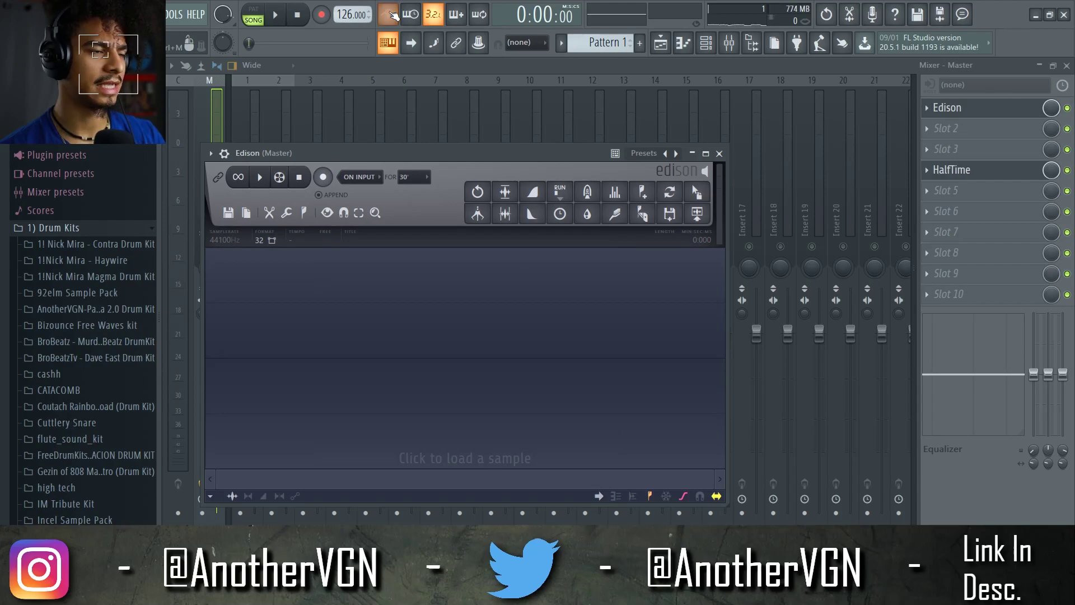
left_click(376, 227)
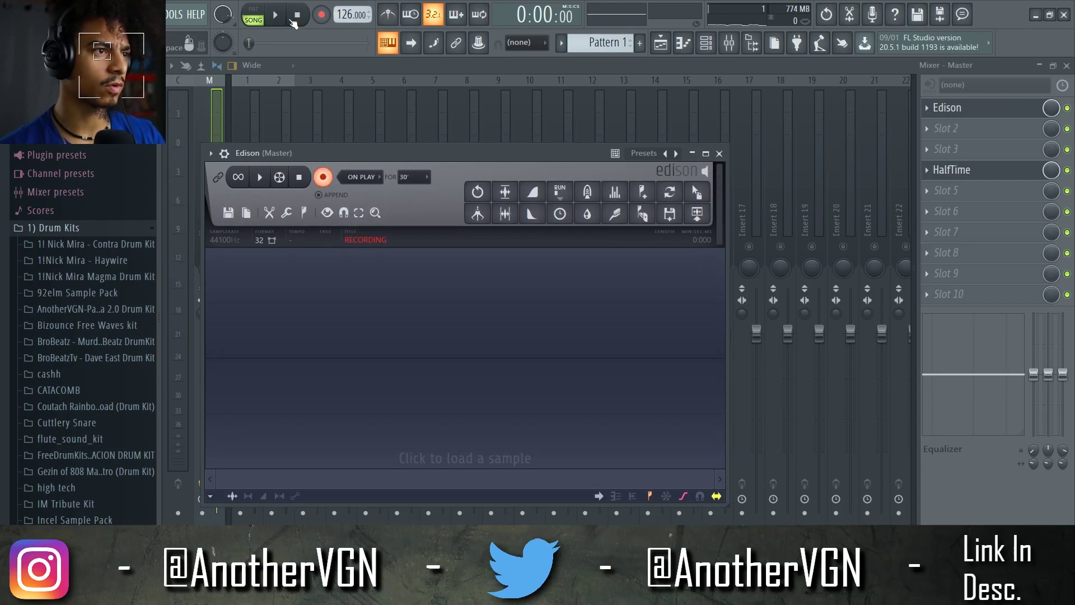
Set the playlist snap to Bar and select the region from bar 1 to bar 5
left_click(661, 42)
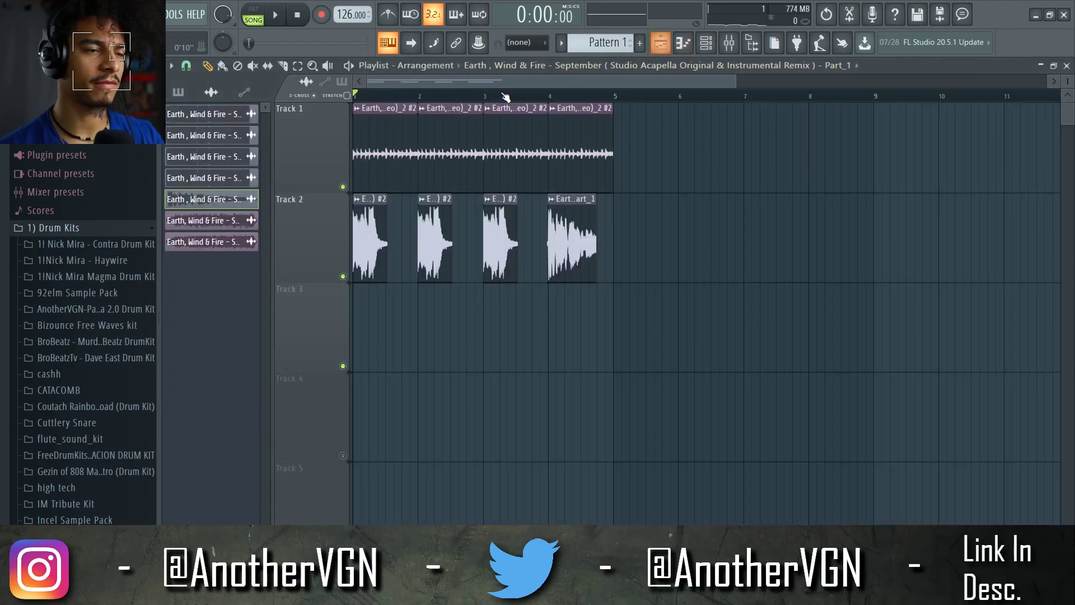
left_click(186, 66)
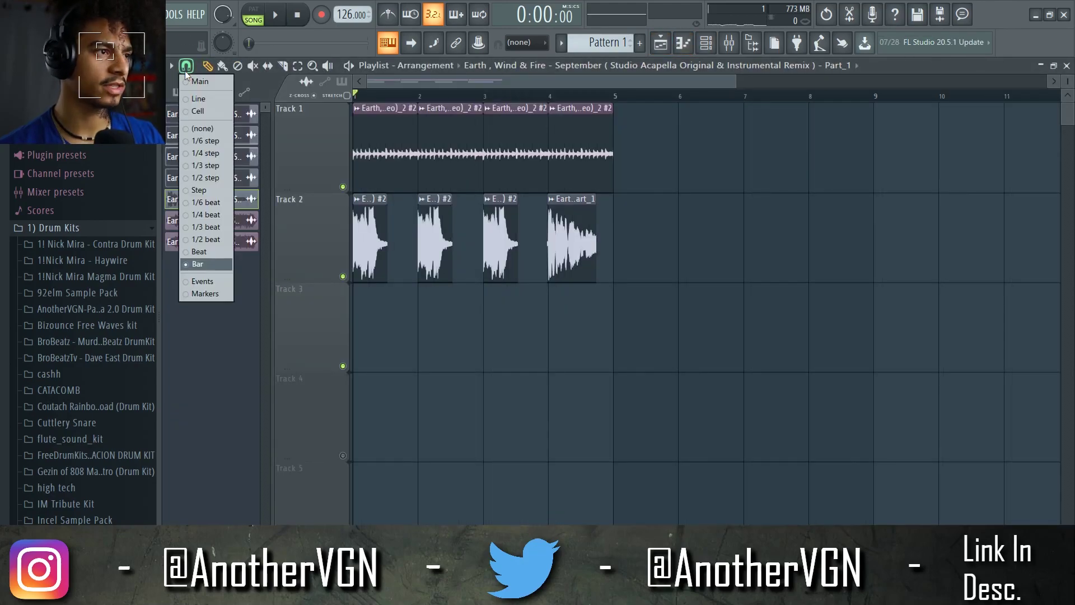
left_click(219, 264)
left_click_drag(613, 98, 236, 148)
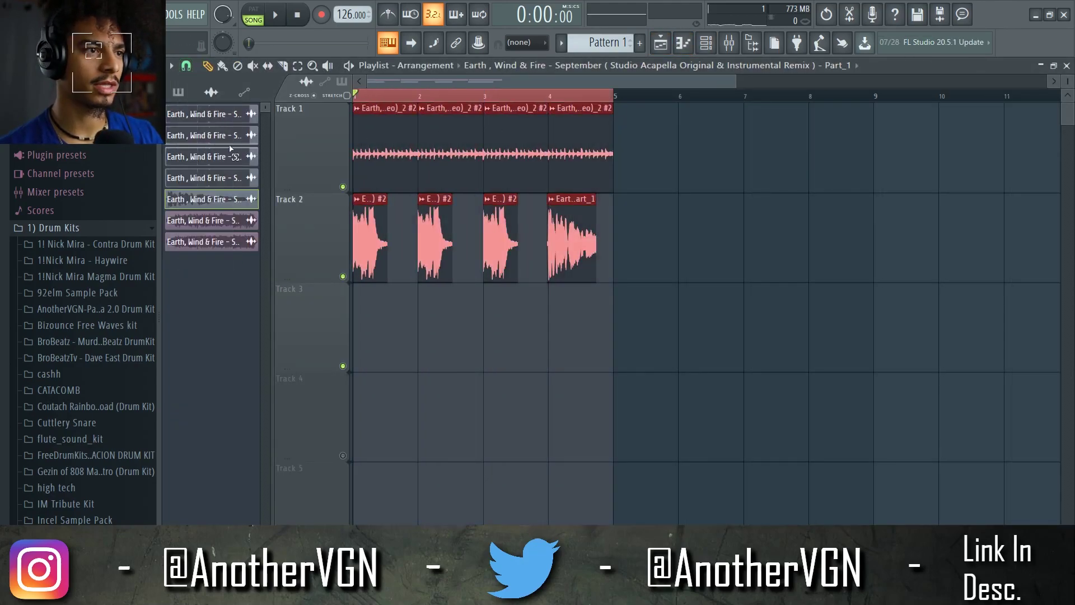
Record playback of the selected bars into Edison on the master track and stop after the song jumps back
left_click(728, 44)
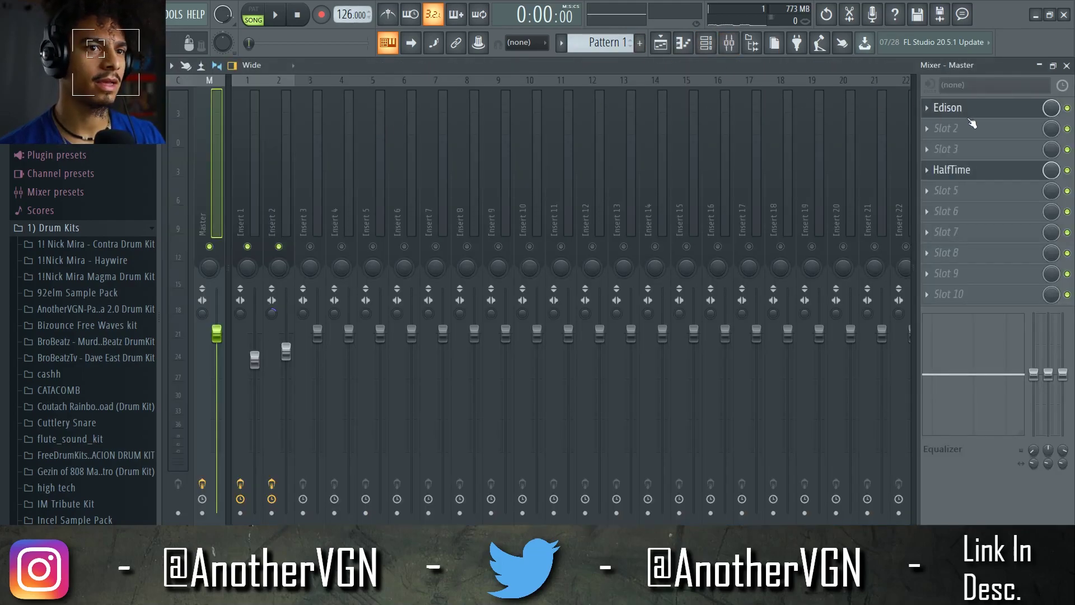
left_click(969, 117)
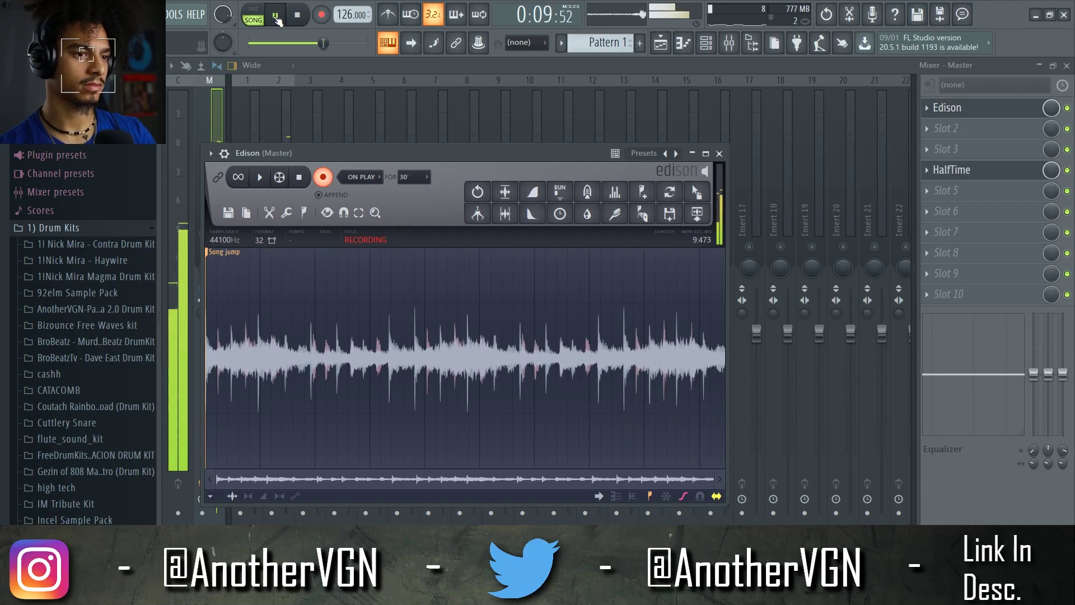
left_click(276, 18)
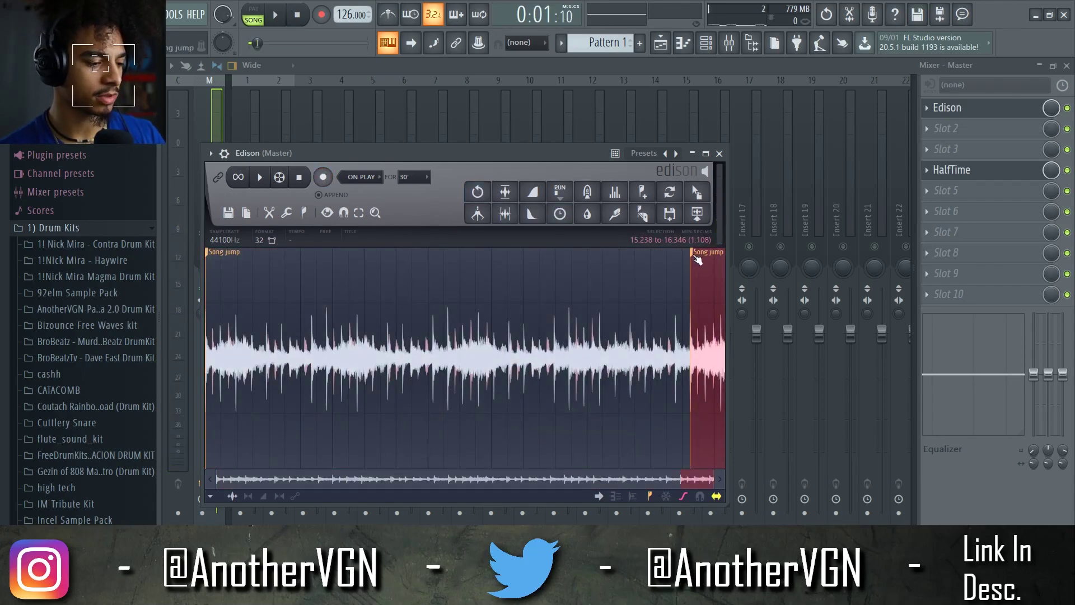
Delete the recorded audio after the second Song jump marker and place the recording on playlist Track 3 from bar 1
key("Delete")
key("F5")
mouse_move(692, 201)
left_mouse_down()
mouse_move(667, 115)
mouse_move(517, 316)
left_mouse_up()
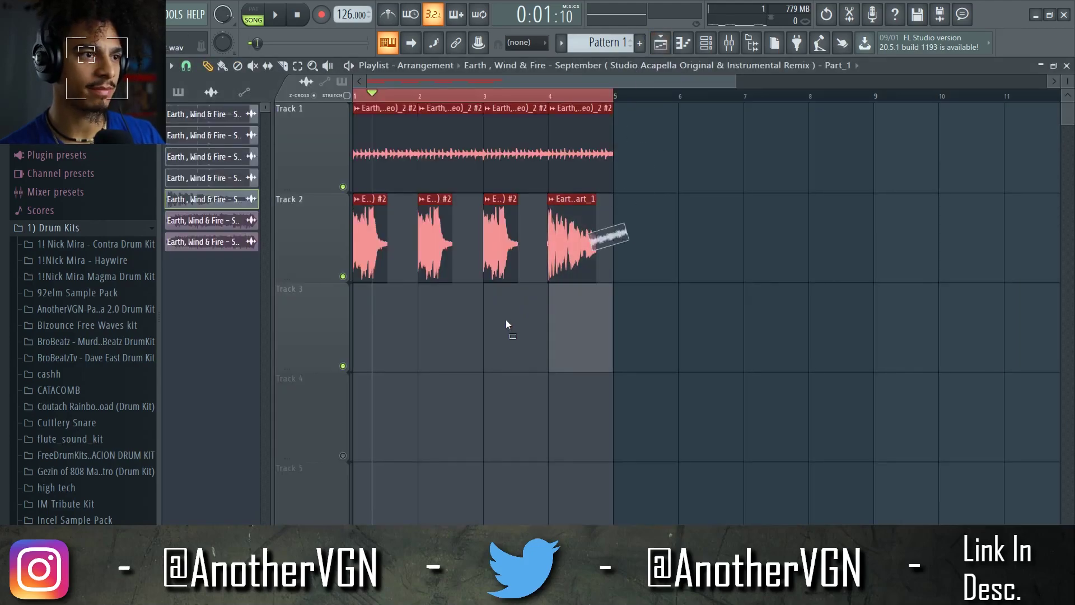
Delete the original instrumental and acapella clips from Tracks 1 and 2
right_click(504, 143)
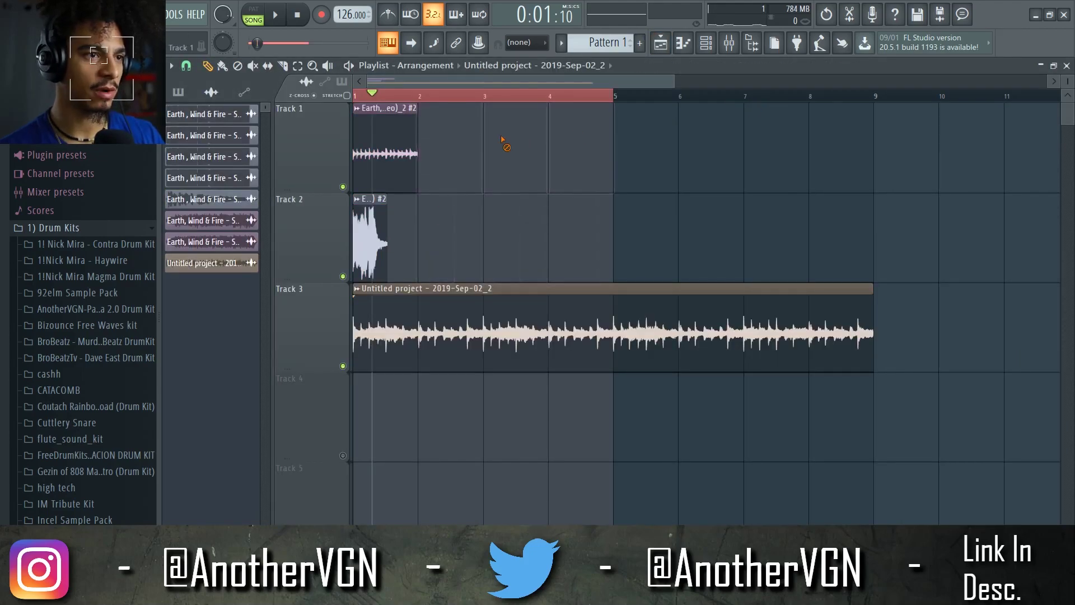
right_click(387, 147)
right_click(375, 219)
Copy the HalfTime effect with its settings from the master track to mixer Insert 2 and play the song
key("F9")
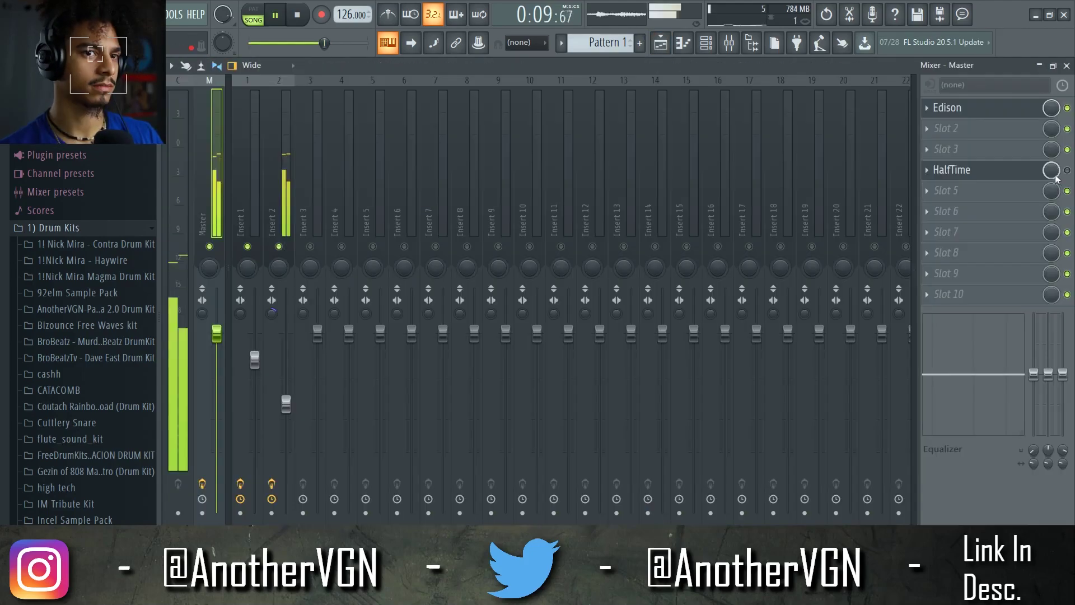
left_click(927, 171)
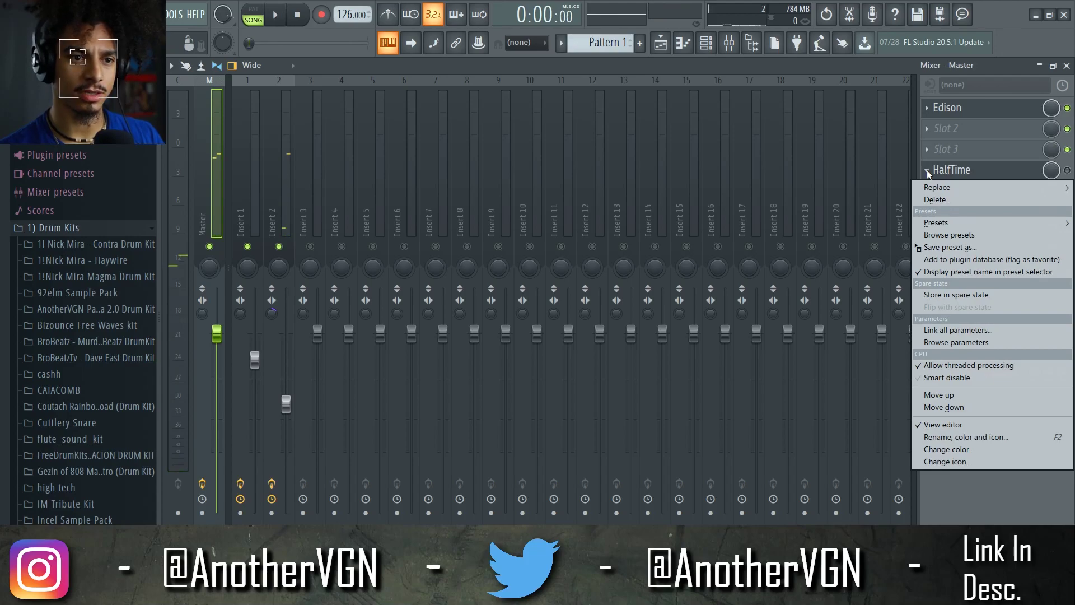
left_click(950, 247)
left_click_drag(487, 227, 286, 94)
key("space")
left_click(214, 79)
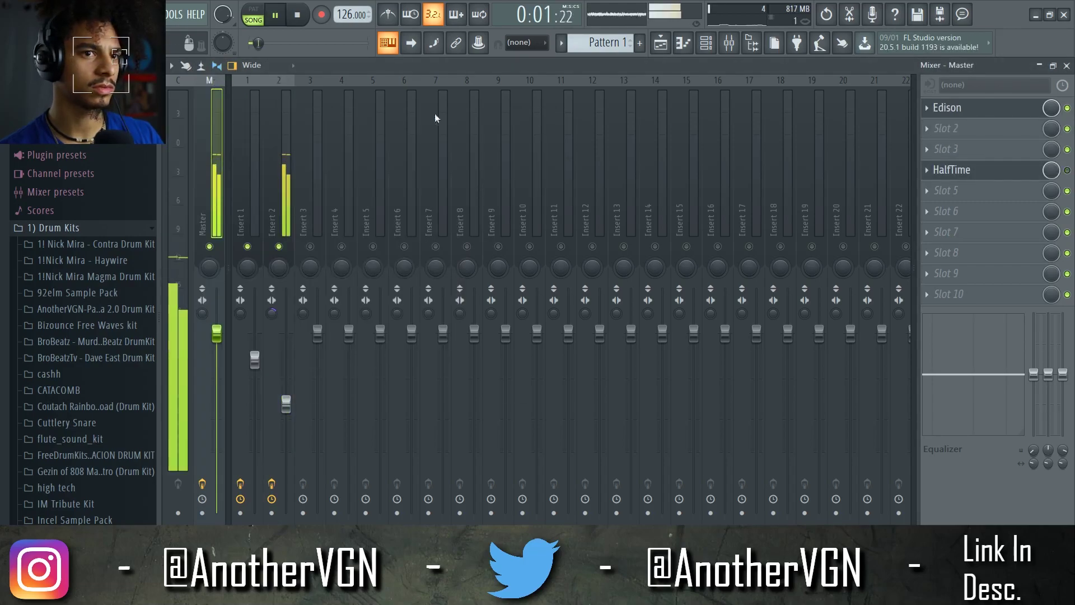
left_click(292, 122)
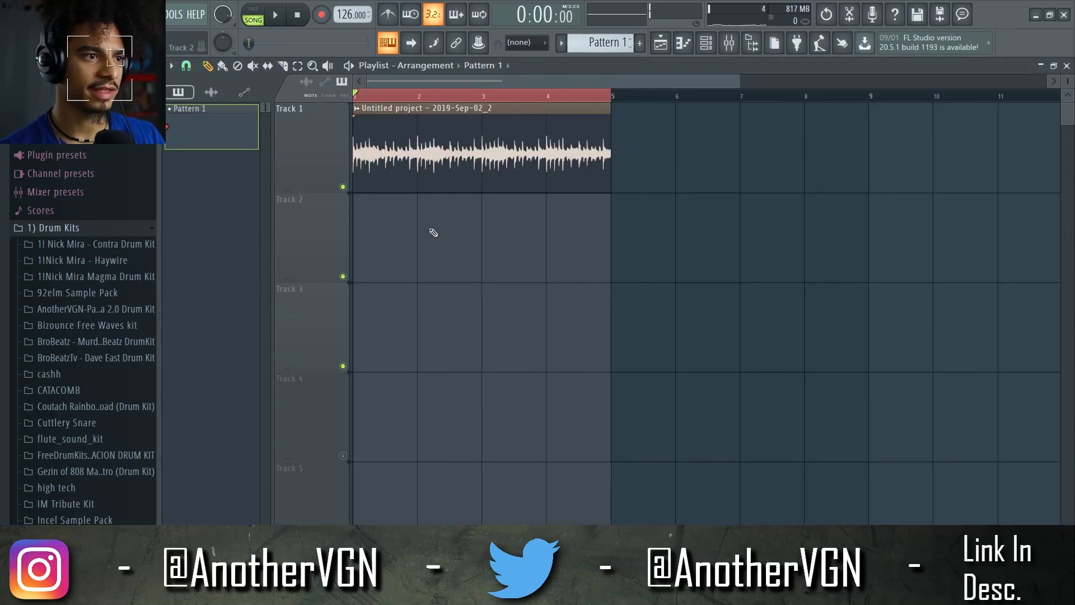
Replace the Sampler channel in the channel rack with FL Keys
left_click_drag(432, 229, 492, 206)
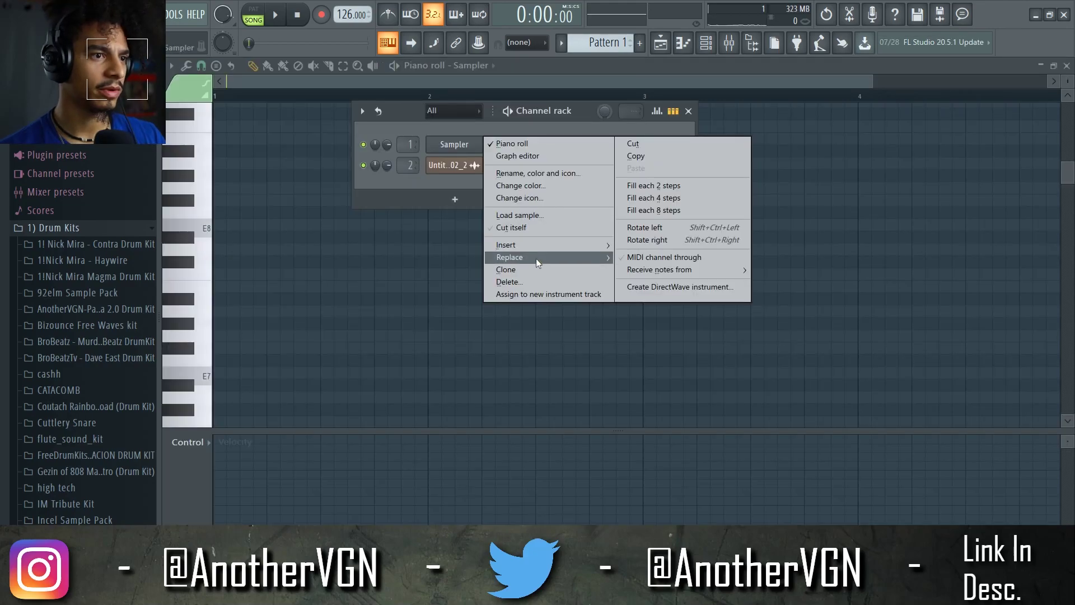
mouse_move(538, 258)
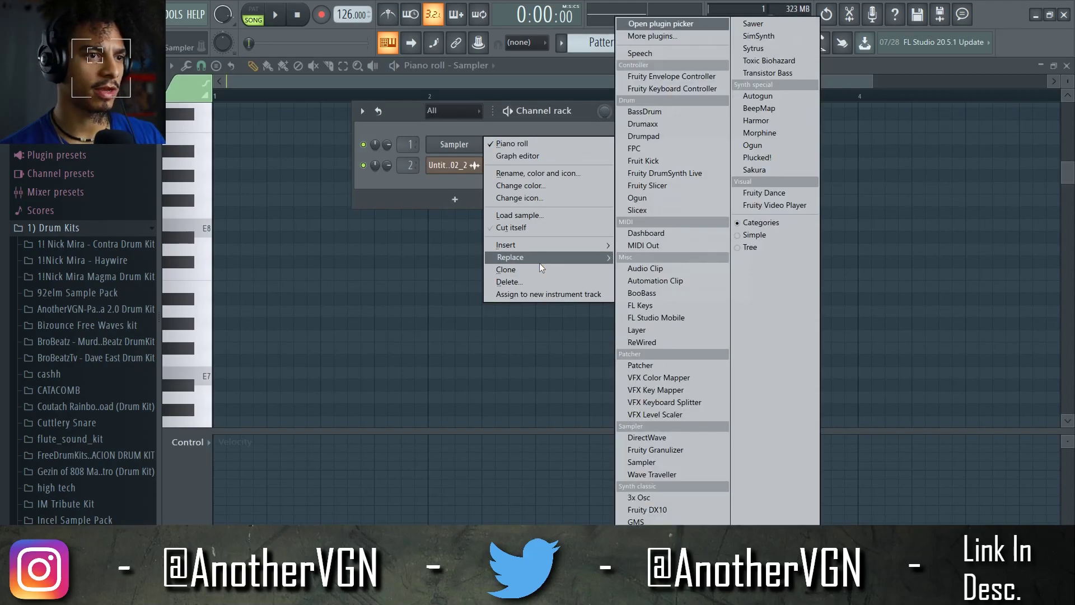
left_click(639, 305)
Copy the HalfTime effect with its settings to mixer Insert 3, play the song and close the plugin window
left_click(727, 47)
left_click(928, 150)
left_click_drag(944, 226, 320, 132)
key("space")
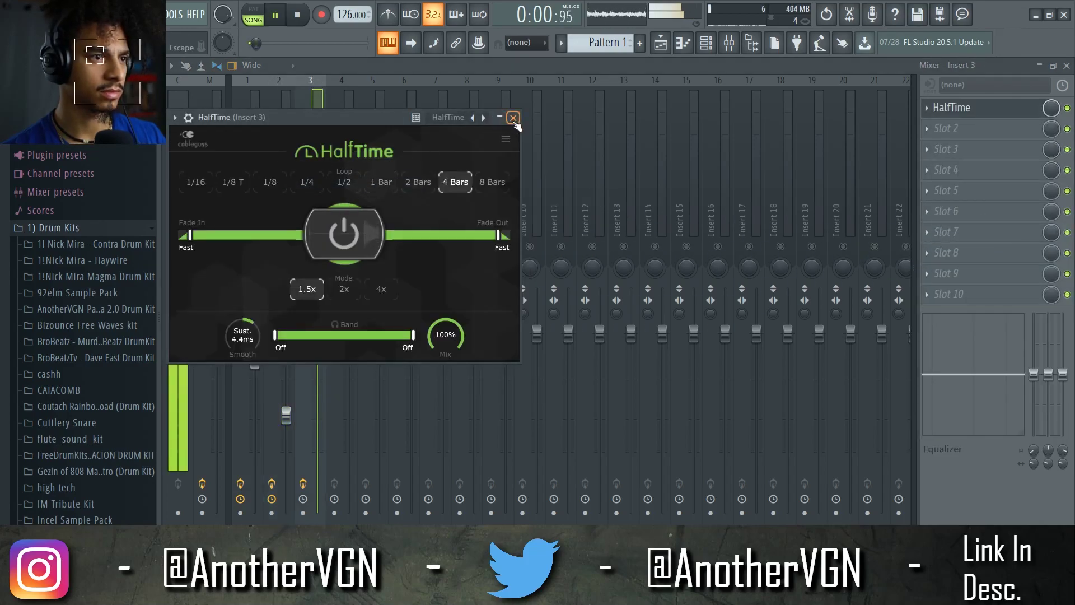
left_click(513, 117)
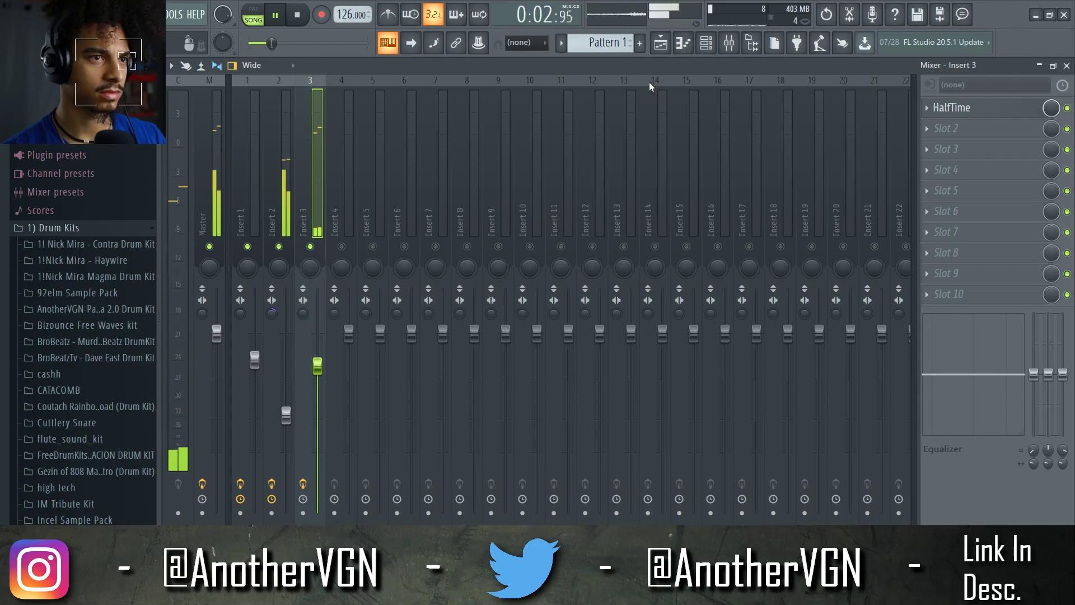
Clear the FL Keys chord notes down to a single C#6 note at the start of bar 1 and play it
left_click(681, 48)
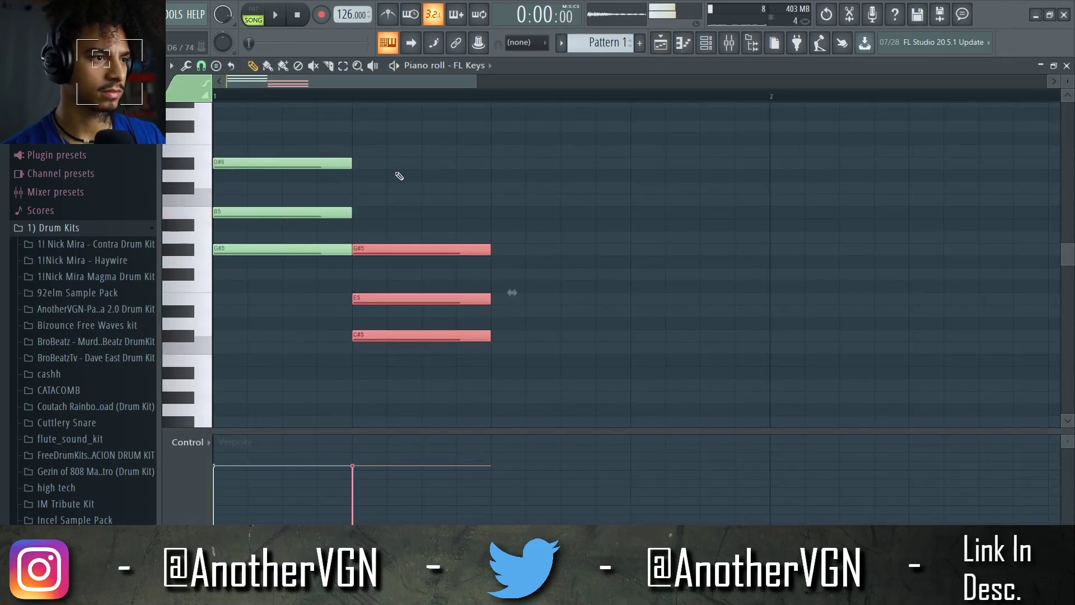
right_click(416, 249)
right_click(427, 298)
right_click(435, 334)
right_click(340, 212)
right_click(320, 163)
key("space")
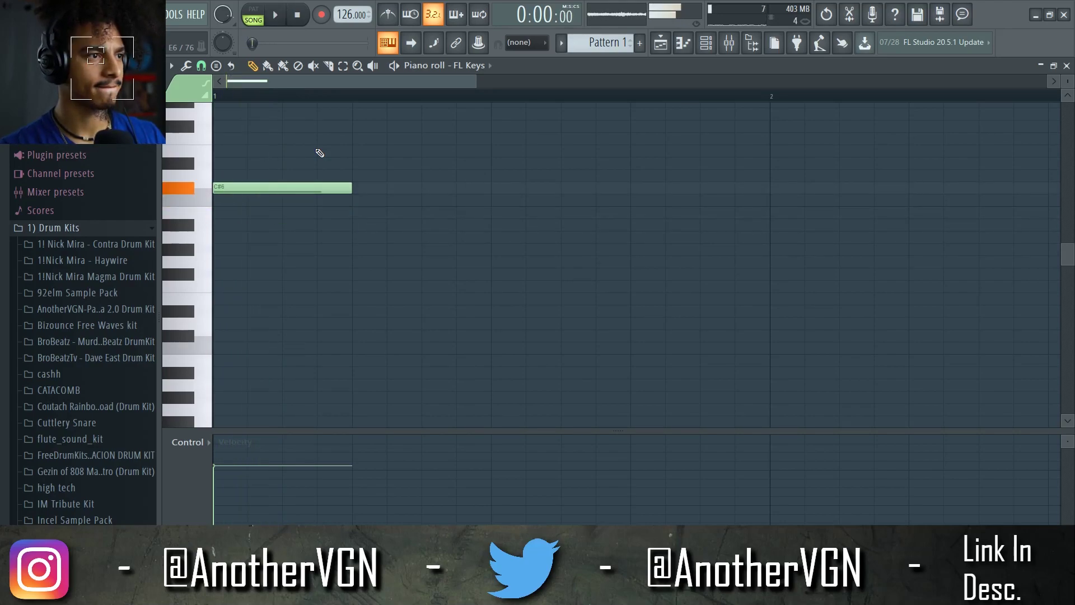
key("space")
Add an E6 note above the C#6 at the start of bar 1 and play the two notes against the sample
scroll(256, 234, "up", 3)
mouse_move(266, 277)
left_mouse_down()
mouse_move(194, 270)
mouse_move(249, 266)
left_mouse_up()
key("space")
key("space")
left_click(247, 271, "ctrl")
key("space")
key("space")
key("space")
key("space")
key("space")
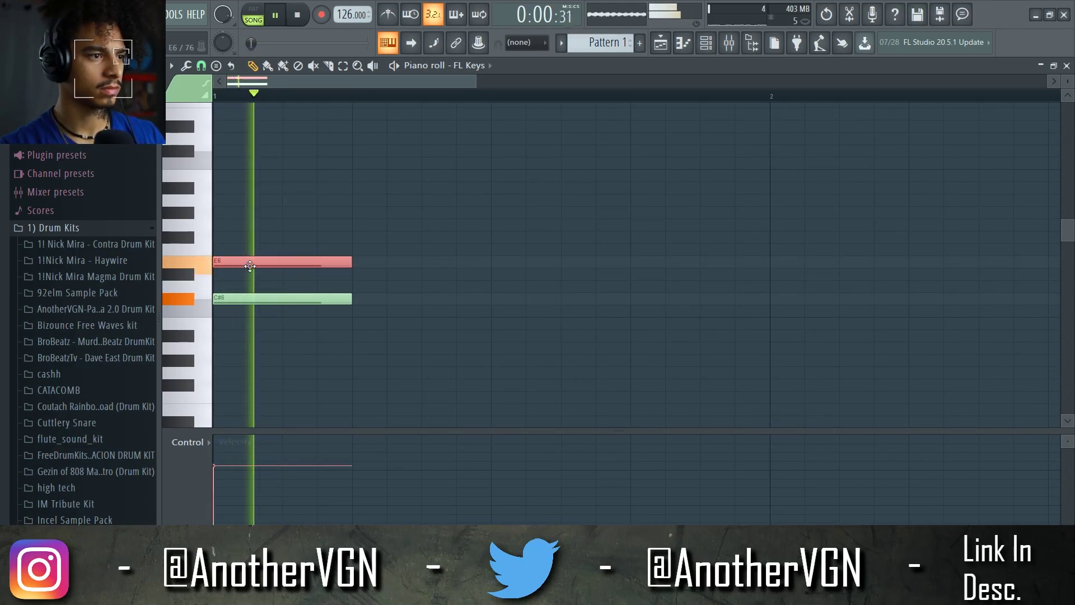
key("space")
Add a G#6 note above the E6 to complete the first chord and play it
left_click(252, 249)
left_click_drag(207, 234, 219, 200)
key("space")
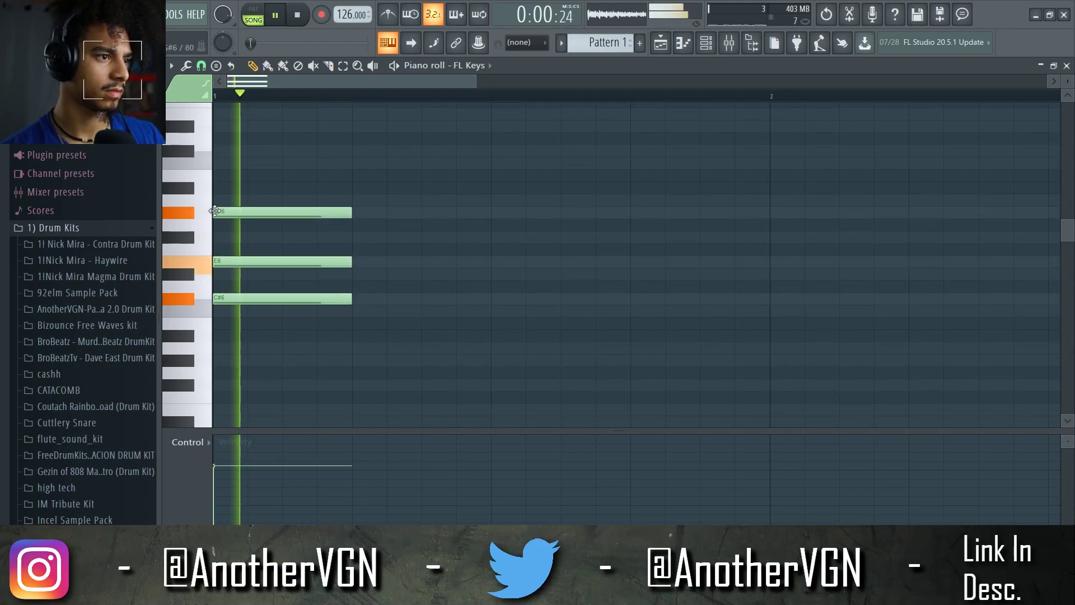
key("space")
Set the piano roll's scale highlighting to Minor Natural (Aeolian)
scroll(353, 338, "down", 1)
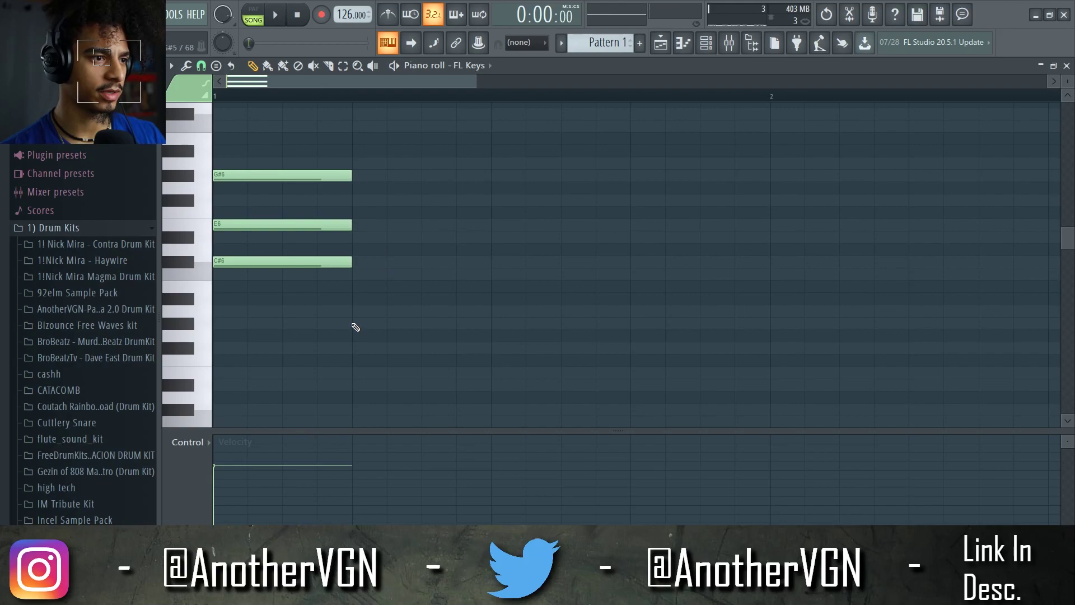
left_click(353, 325)
left_click(172, 66)
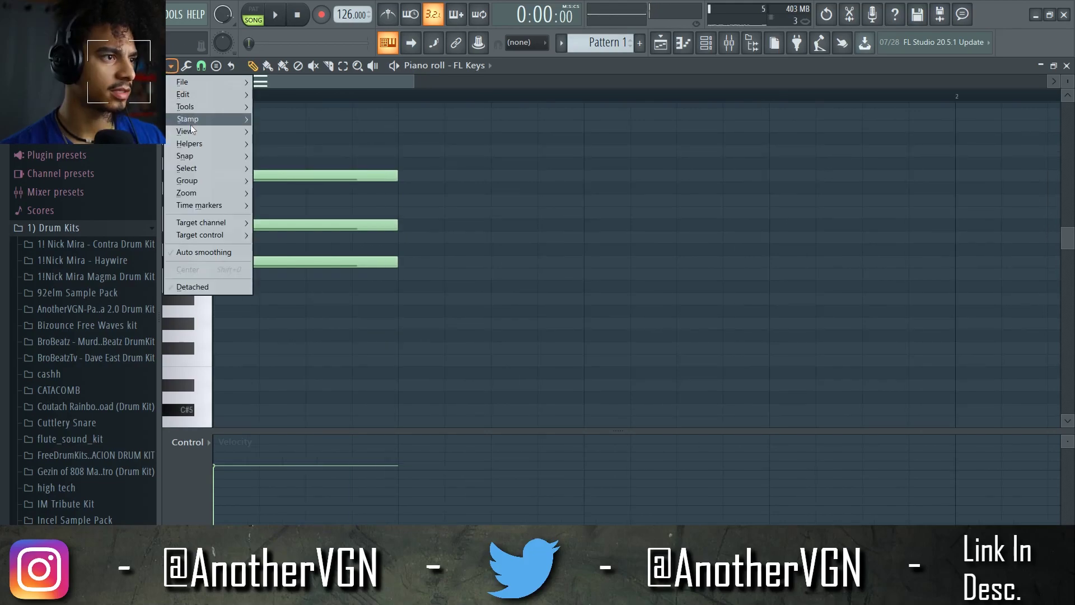
mouse_move(207, 145)
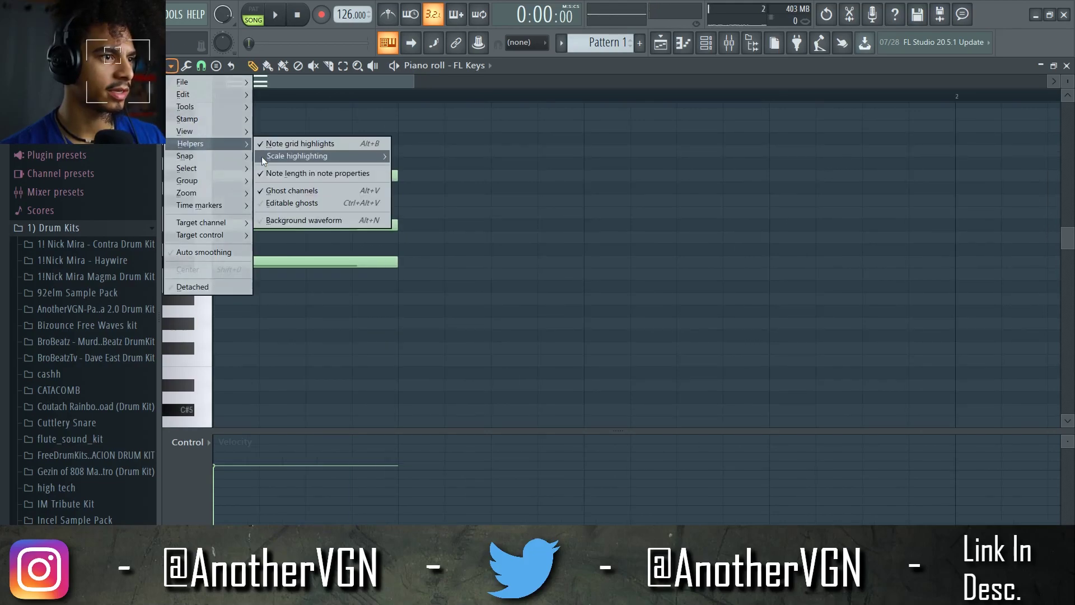
mouse_move(261, 156)
left_click(487, 274)
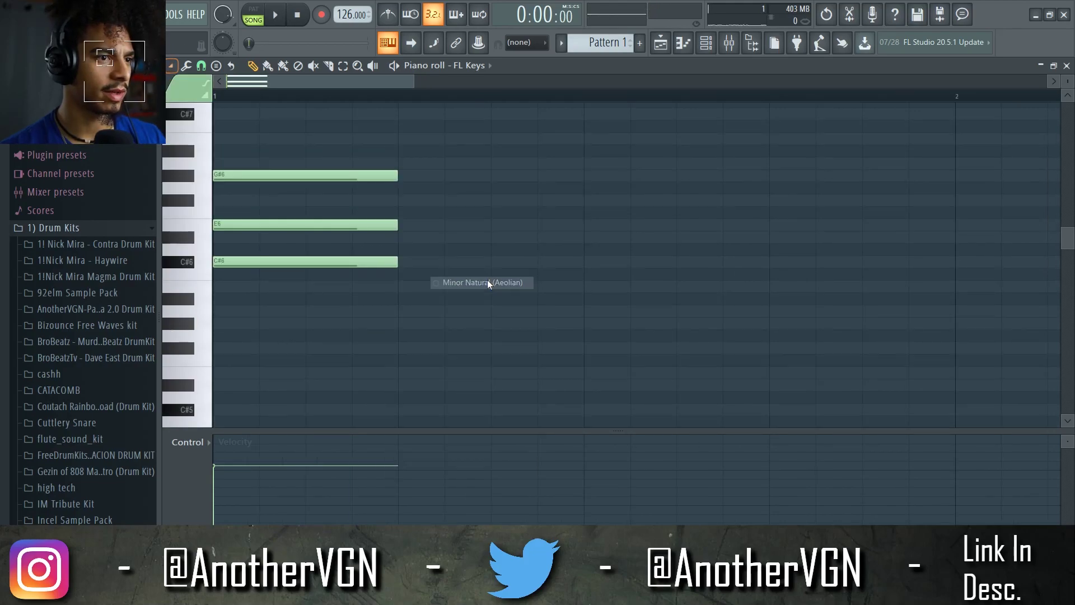
Add a second chord of G#5, B5 and D#6 directly after the first chord and play it with the sample
key("space")
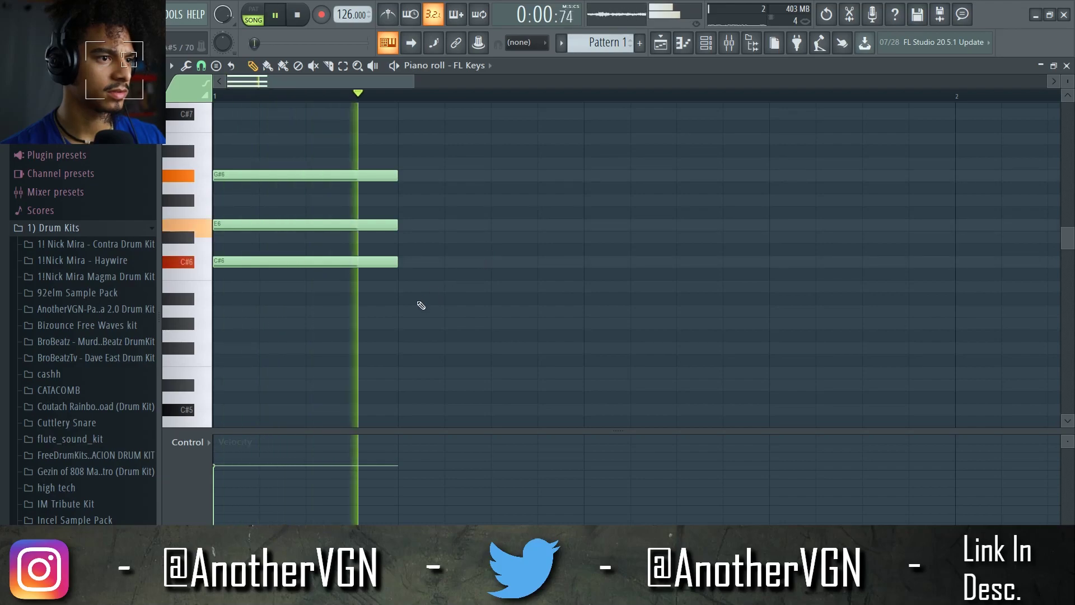
key("space")
left_click_drag(404, 315, 402, 324)
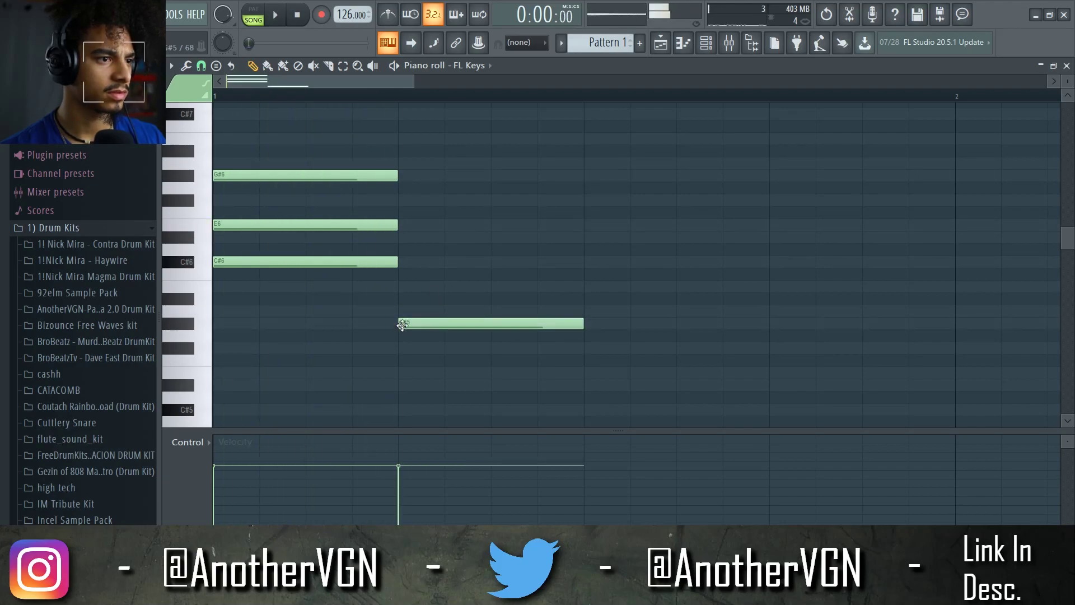
key("space")
left_click(402, 286)
left_click(400, 236)
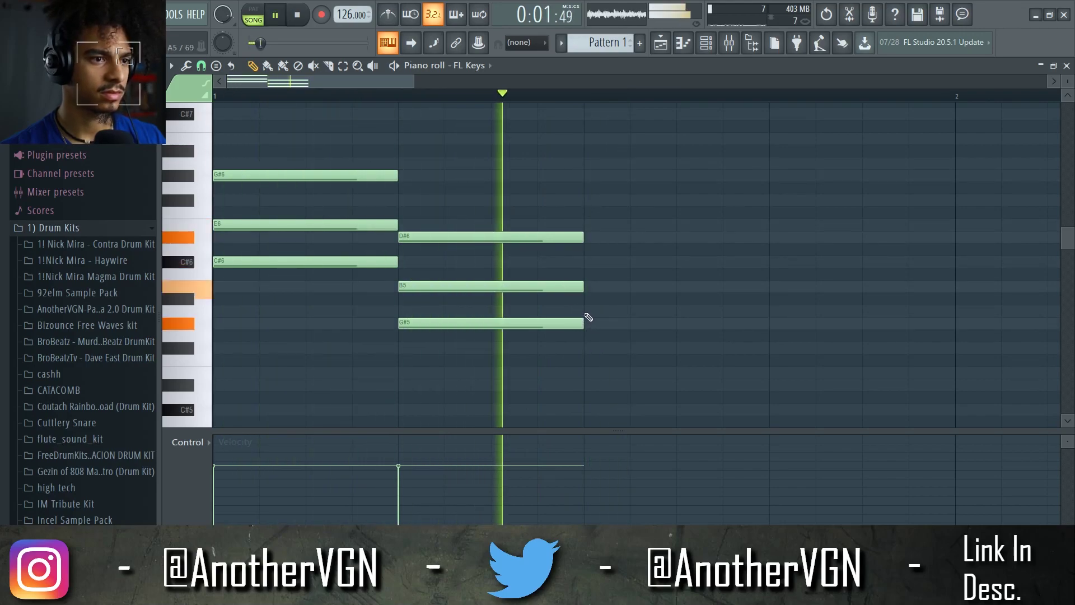
Add a third chord of A5, C#6 and E6 directly after the second chord and play it with the sample
key("space")
left_click(586, 311)
left_click(586, 262)
left_click(585, 225)
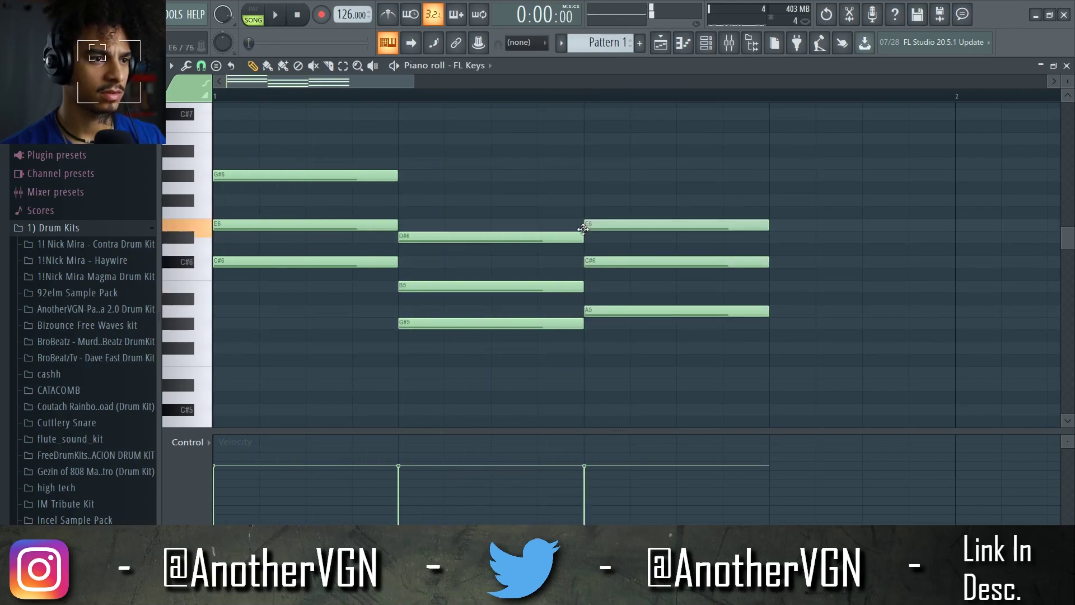
key("space")
scroll(576, 228, "down", 5)
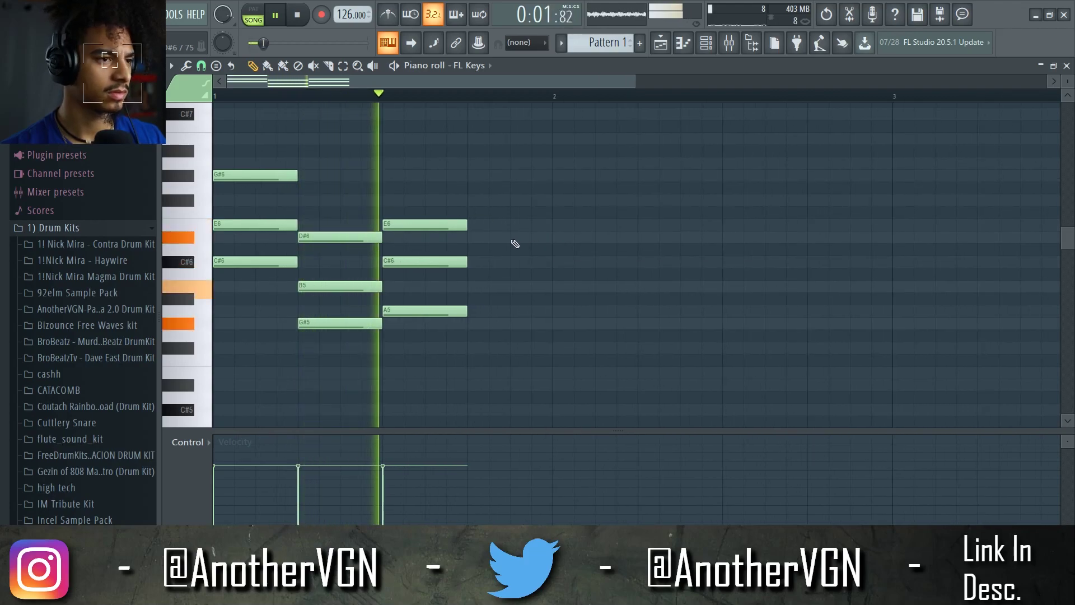
key("space")
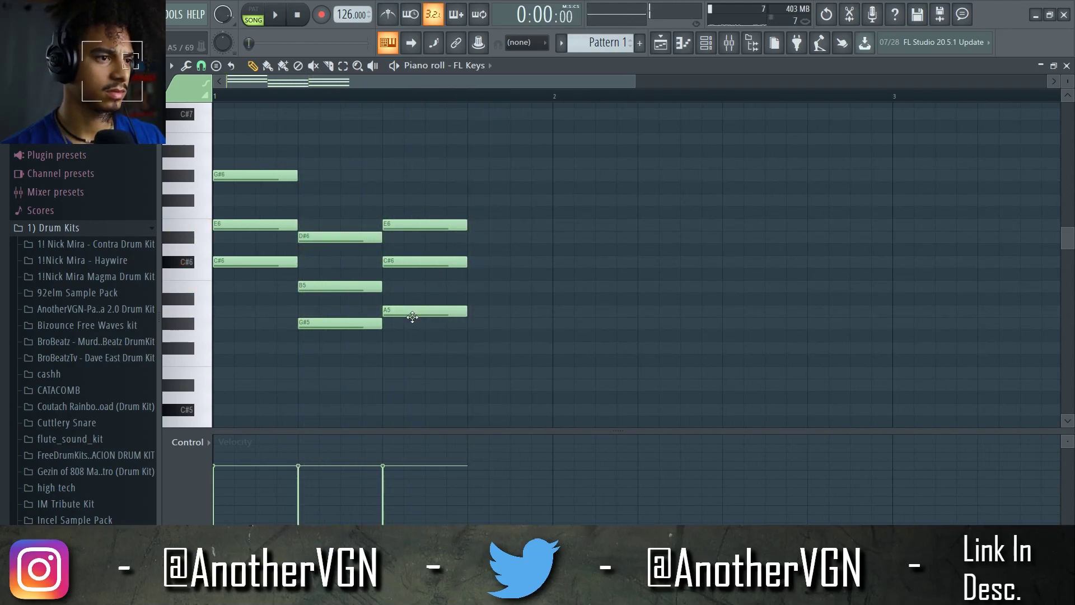
Play the progression again and delete the three notes of the third chord
key("space")
right_click(412, 261)
right_click(411, 224)
right_click(409, 310)
key("space")
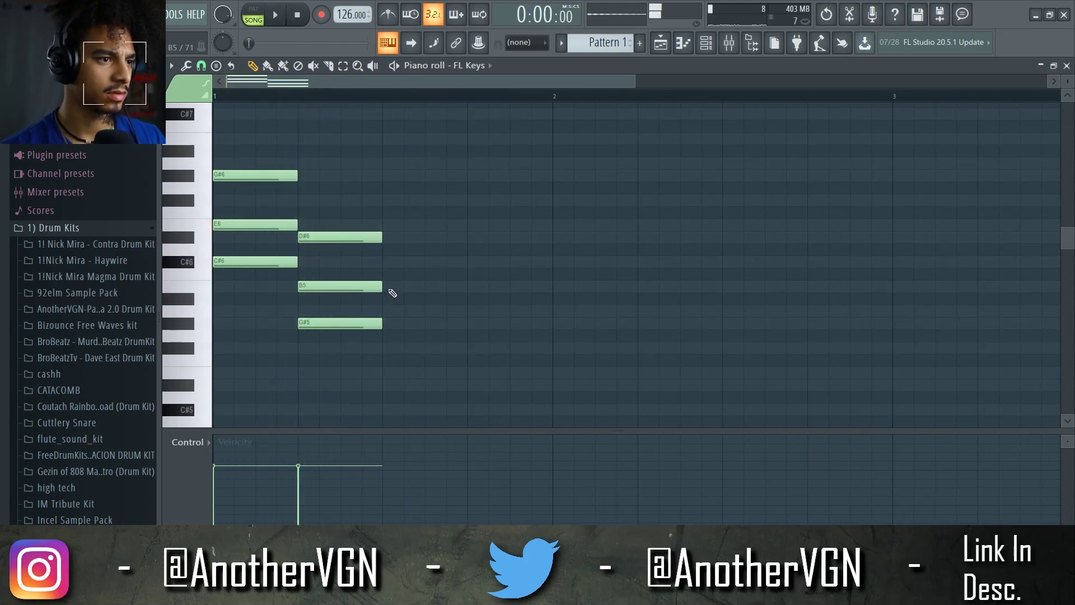
Enter the third chord as A5, C#6 and E6, raise its A5 one octave to A6, and play it
left_click(385, 312)
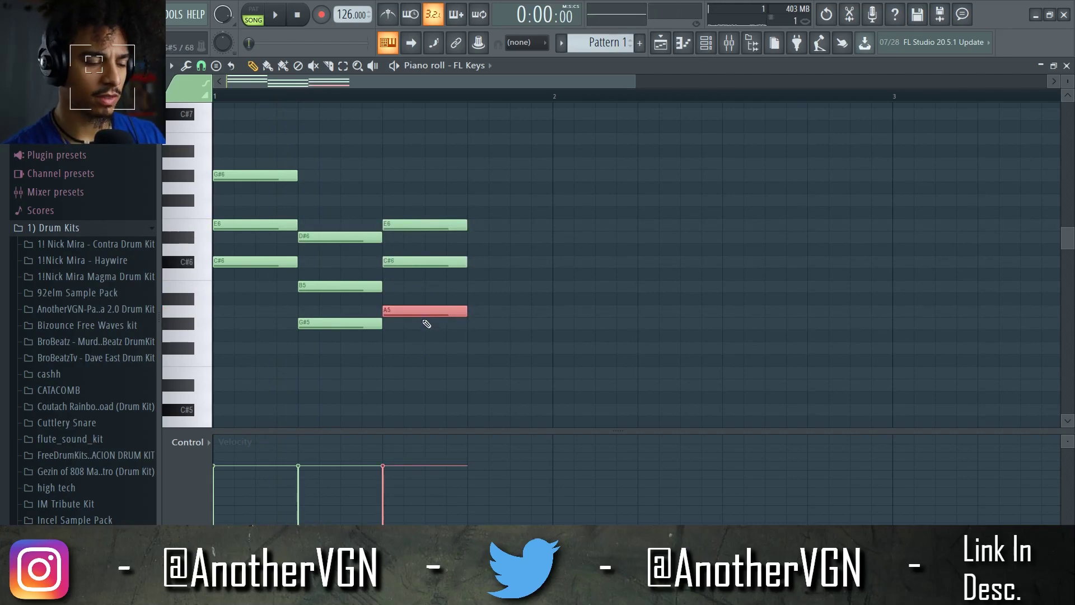
key("ctrl+Up")
key("space")
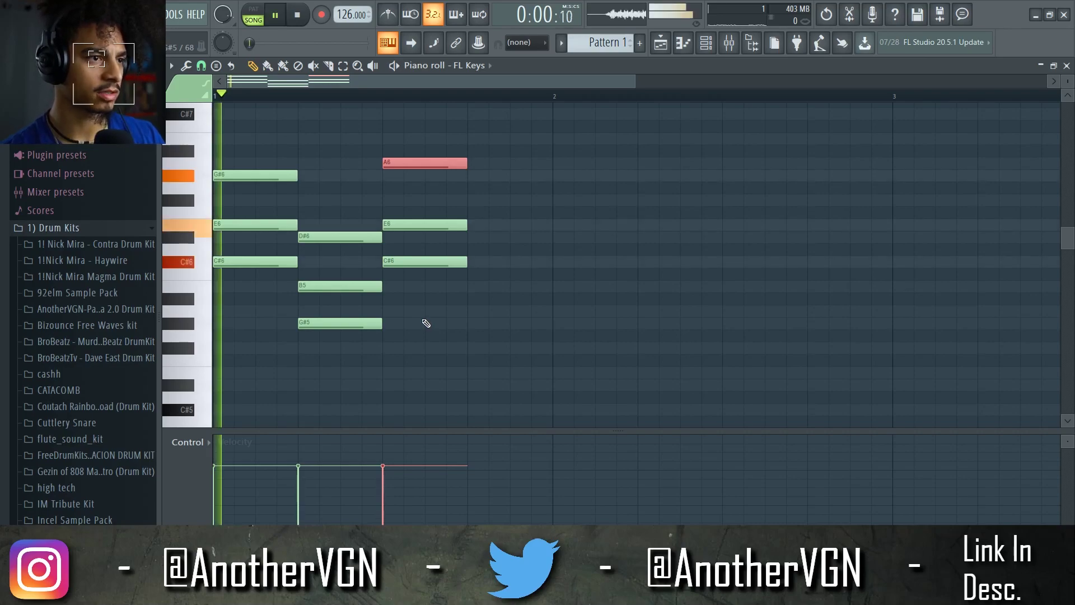
Add a fourth chord of A5, C#6 and E6 directly after the third chord and listen to it
left_click(475, 310)
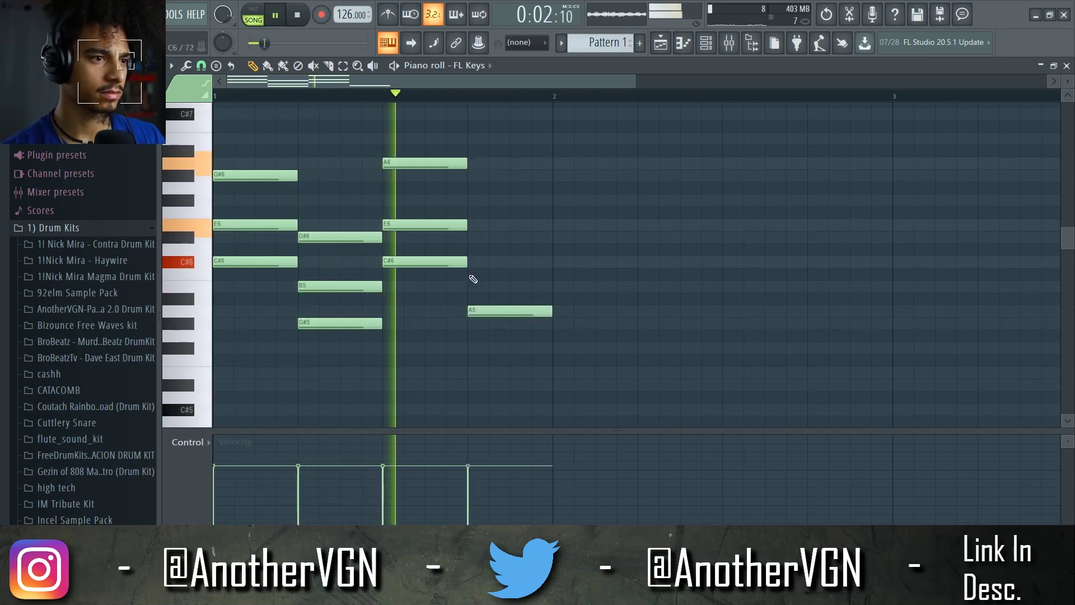
left_click(475, 261)
left_click(477, 223)
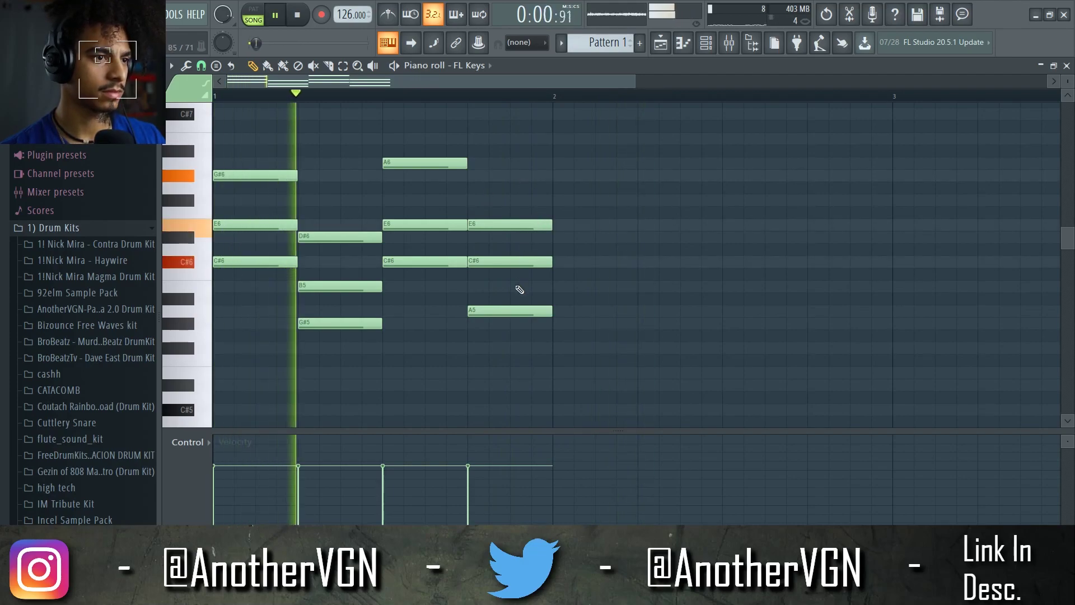
key("space")
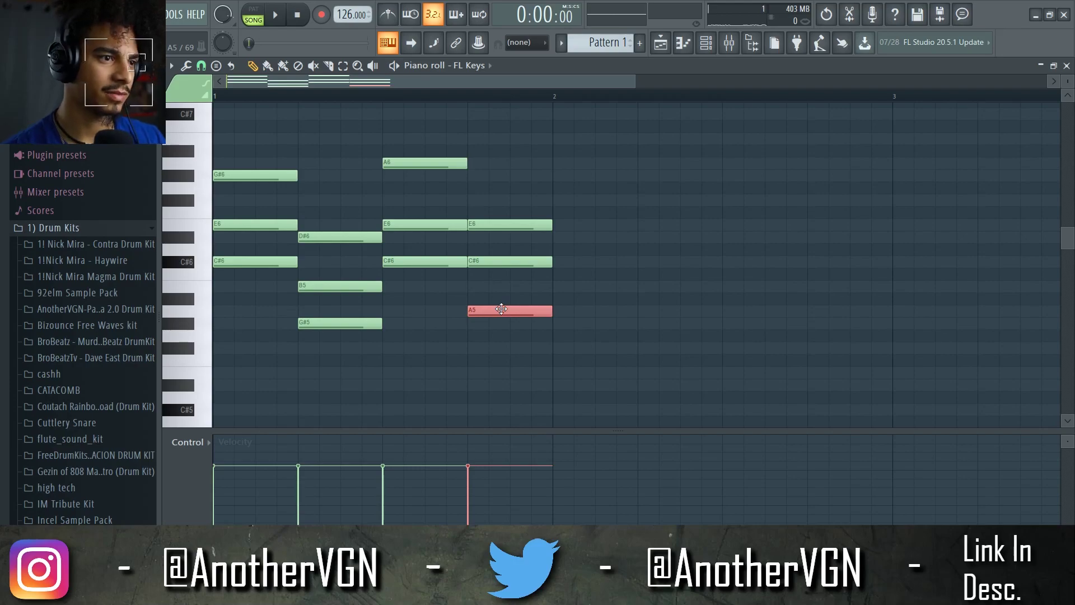
Replace the fourth chord with F#5, A5 and C#6 and play the progression
right_click(539, 225)
scroll(535, 222, "up", 1)
scroll(518, 266, "down", 2)
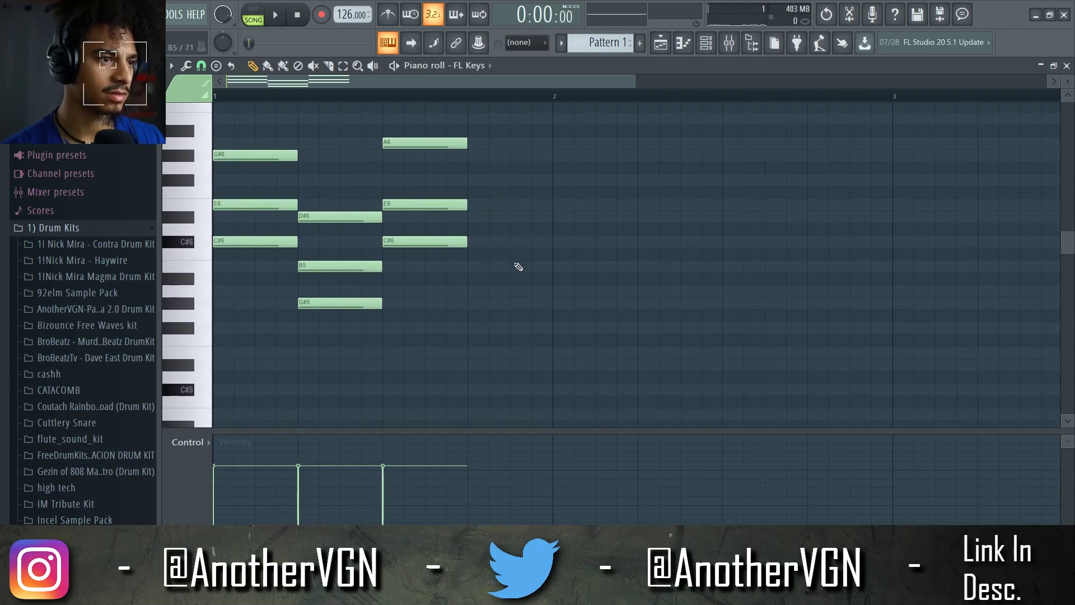
left_click(473, 327)
left_click(472, 243)
key("space")
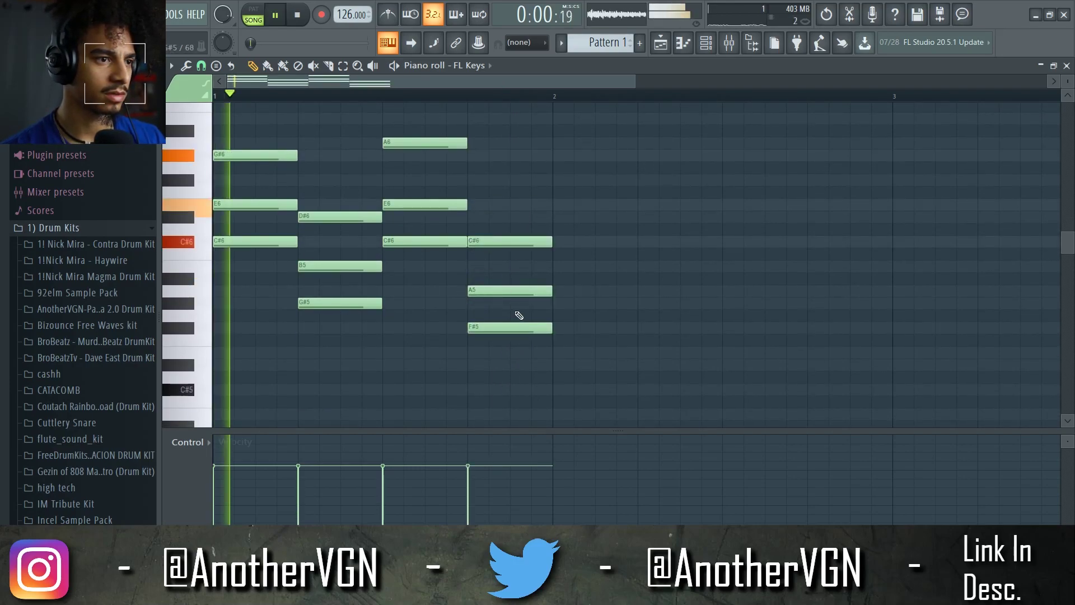
Raise the fourth chord's F#5 note one octave to F#6 and listen to the progression
left_click(521, 327, "ctrl")
key("ctrl+Up")
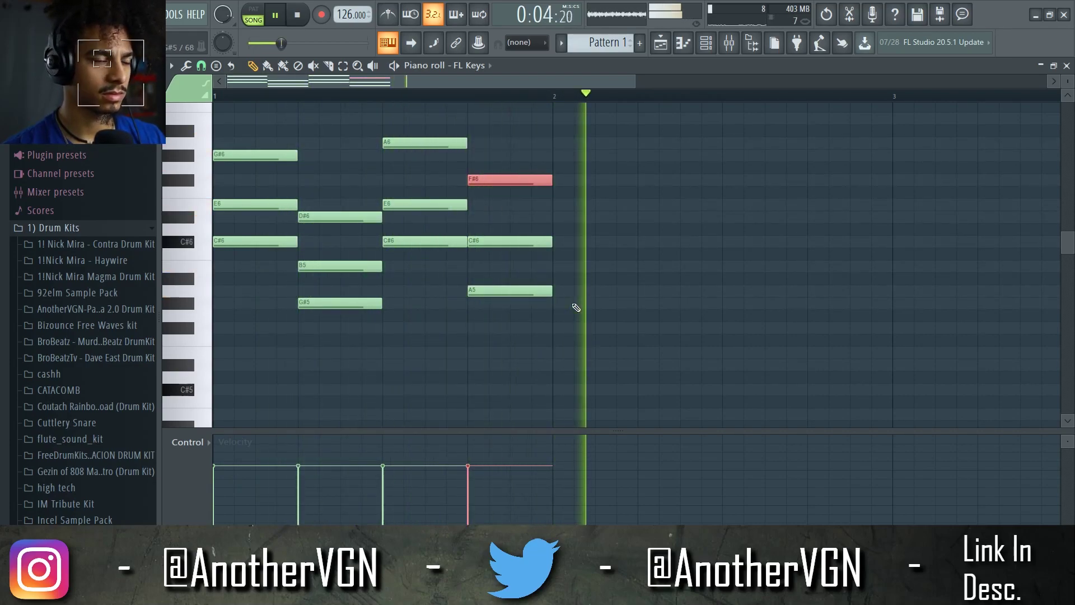
key("space")
Duplicate the complete four-chord progression three times so it fills bars 1 to 4
key("ctrl+b")
right_click(584, 181)
left_click_drag(623, 346, 214, 103)
scroll(277, 197, "down", 2)
key("ctrl+b")
key("ctrl+b")
key("ctrl+b")
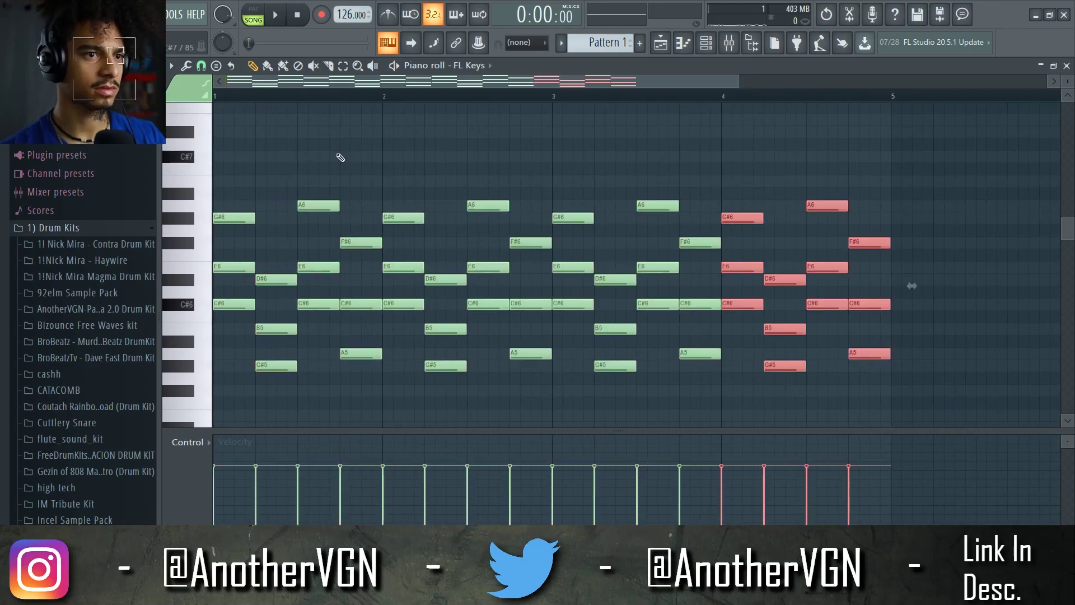
Play the four-bar chord progression with the sample and check the track levels in the mixer
key("space")
key("ctrl+d")
scroll(347, 157, "down", 3)
scroll(348, 155, "down", 1)
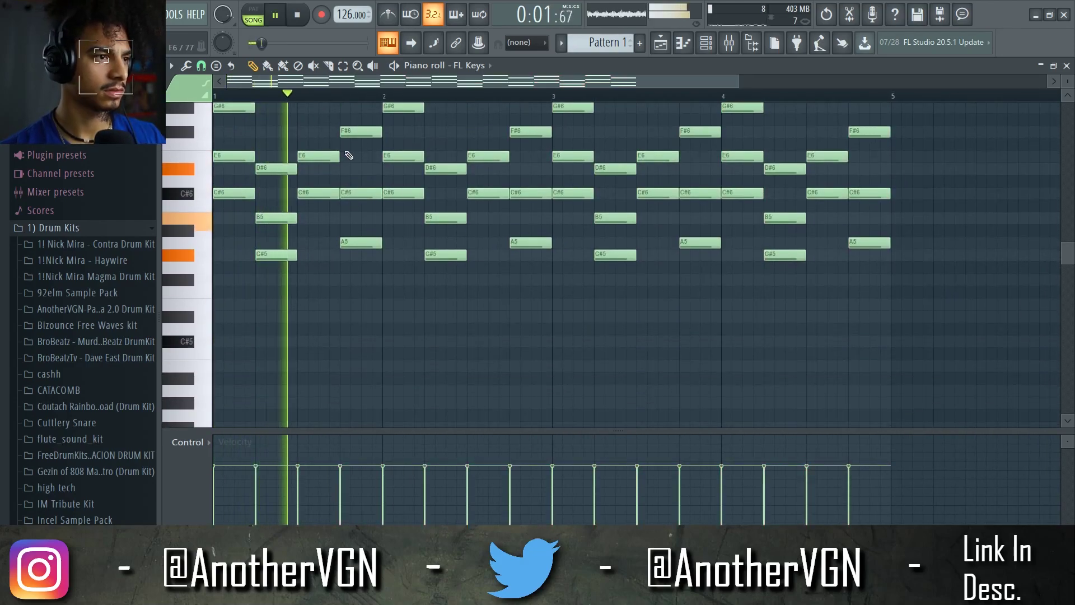
scroll(362, 199, "up", 2)
scroll(364, 205, "down", 2)
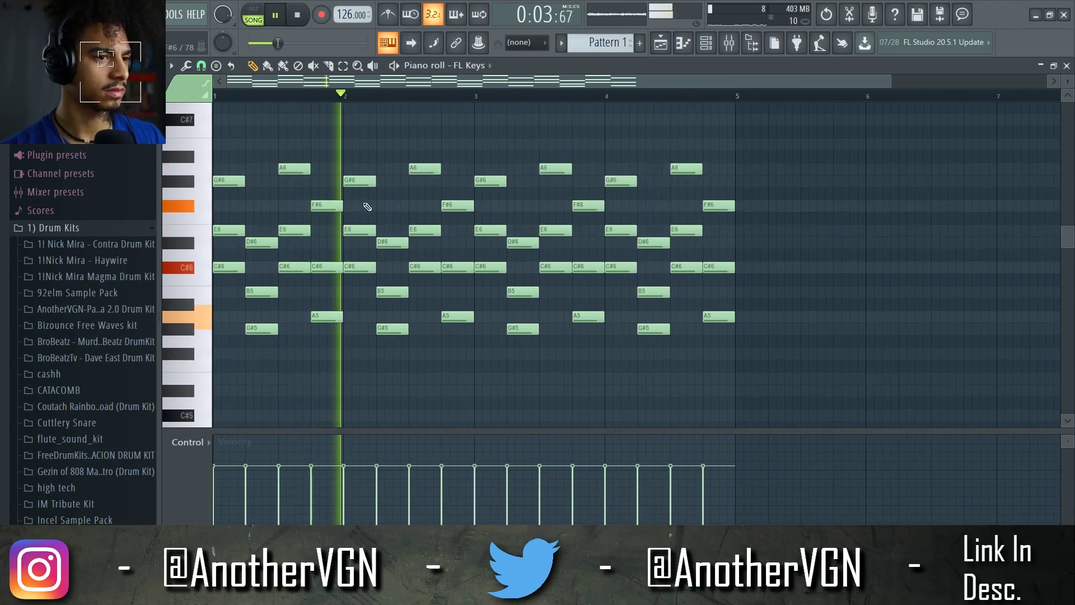
key("F9")
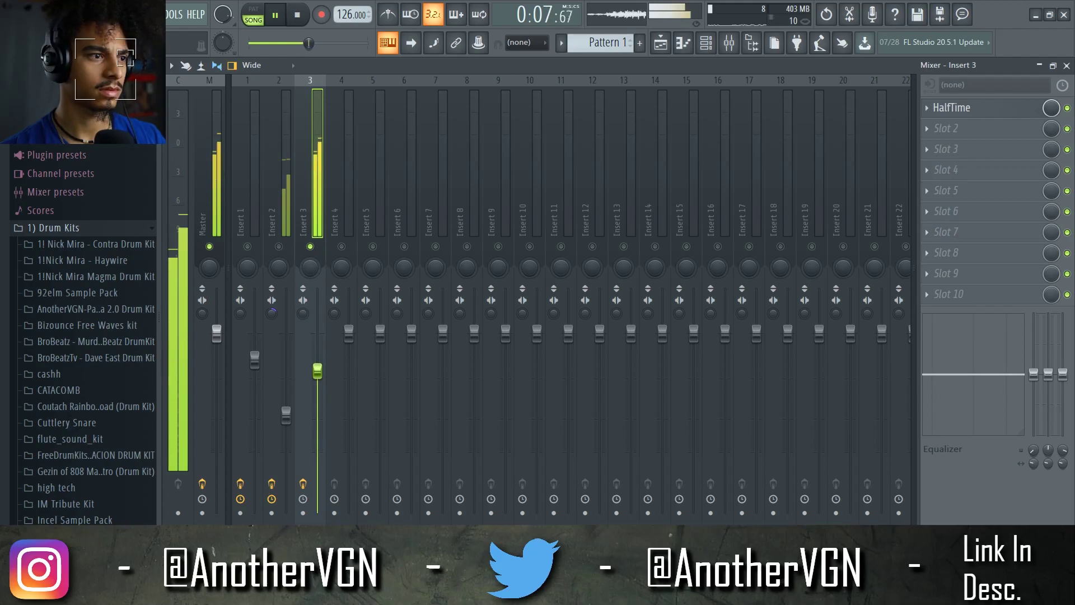
left_click(683, 42)
key("space")
Randomize the chord notes' velocity levels with Bipolar on, and apply the strumizer with Start and End enabled
key("alt+r")
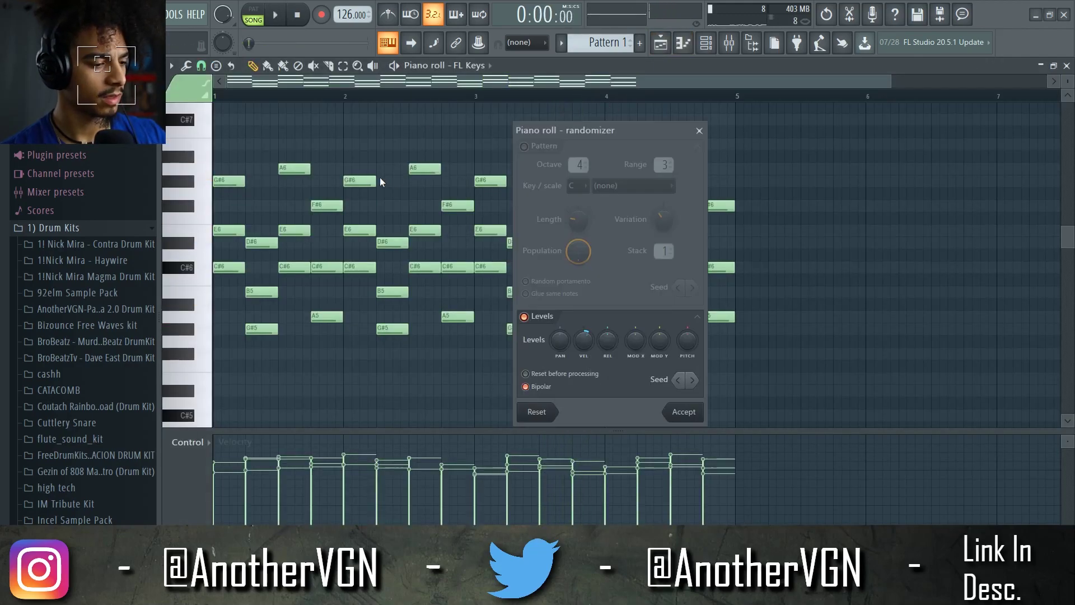
left_click(676, 413)
key("alt+s")
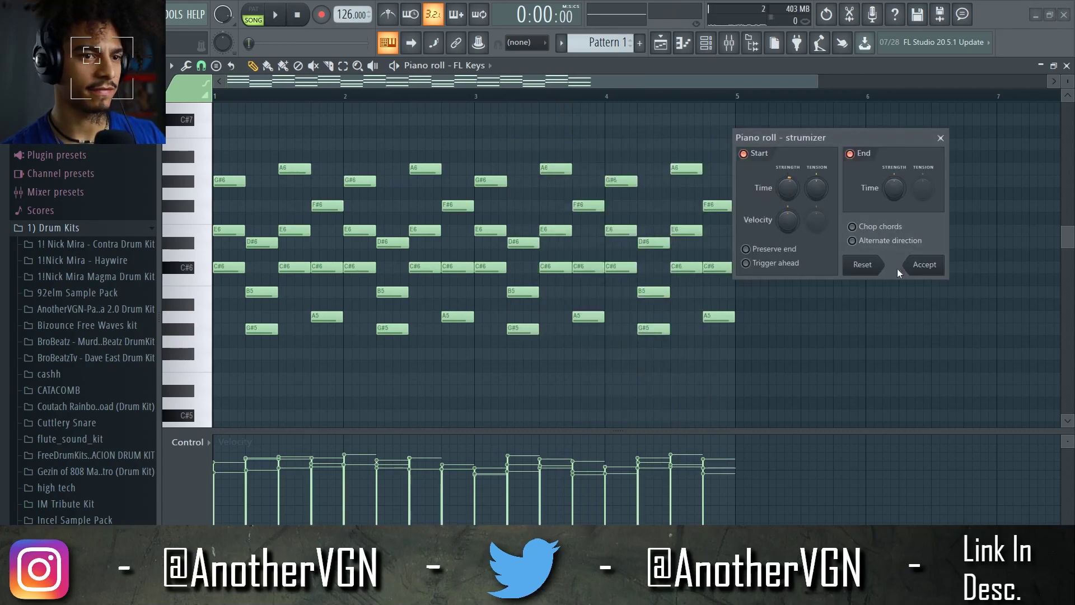
left_click(912, 266)
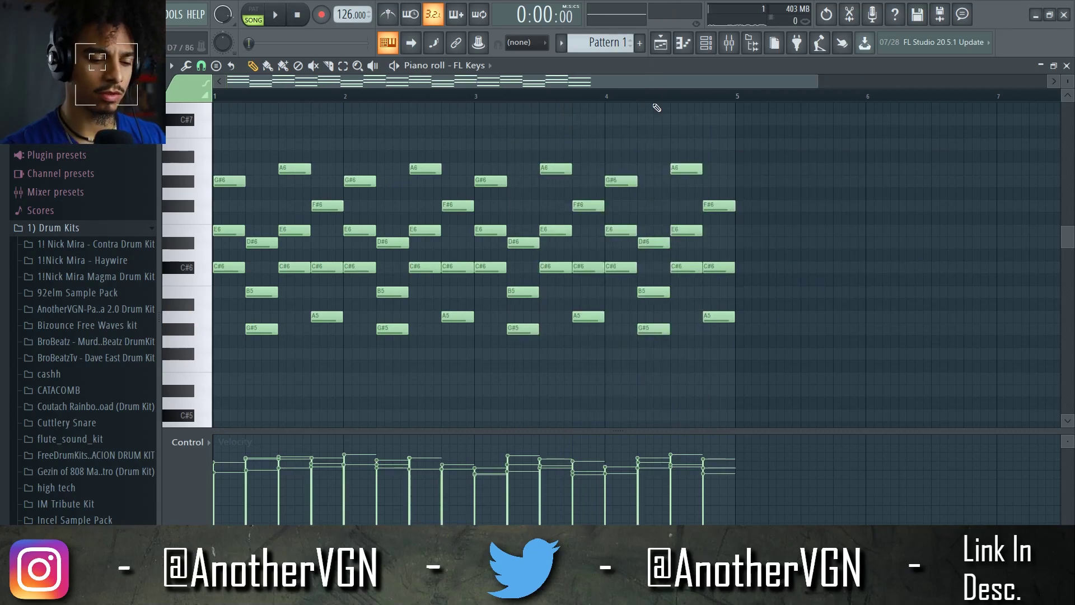
Transpose the whole chord progression up one octave and play it with the sample
key("ctrl+Up")
key("space")
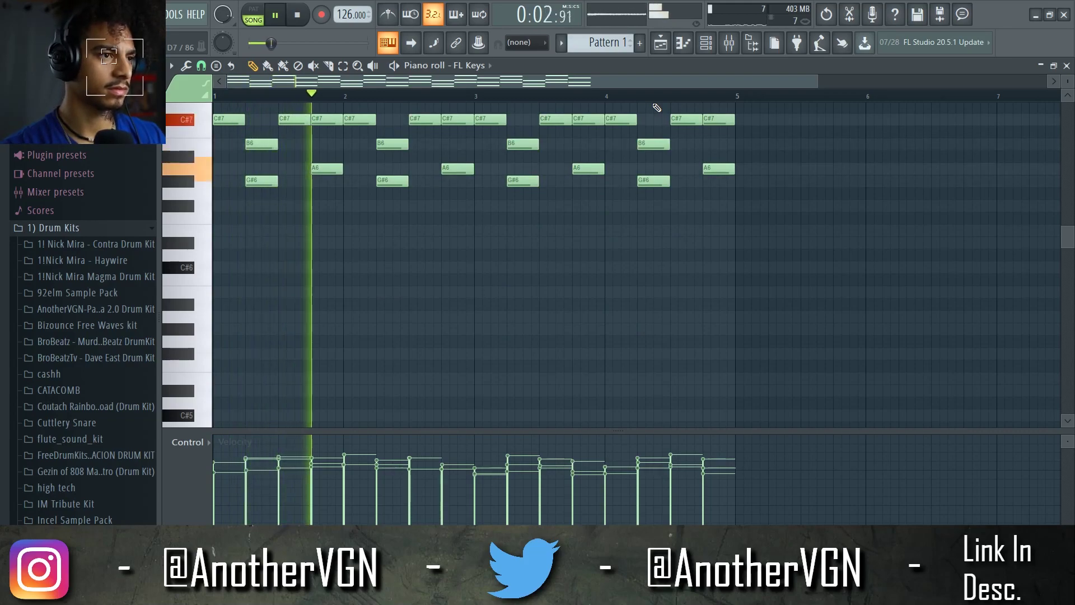
scroll(392, 275, "up", 5)
key("space")
Lower the top G#7, A7 and F#7 notes of the chords by one octave and play the result
left_click_drag(810, 248, 205, 186)
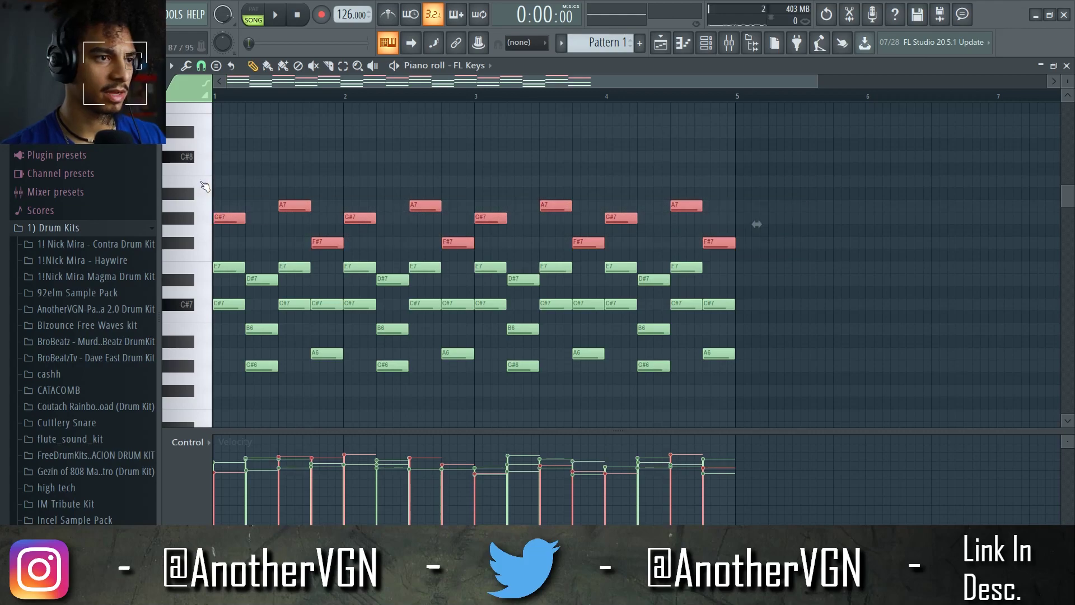
key("ctrl+Down")
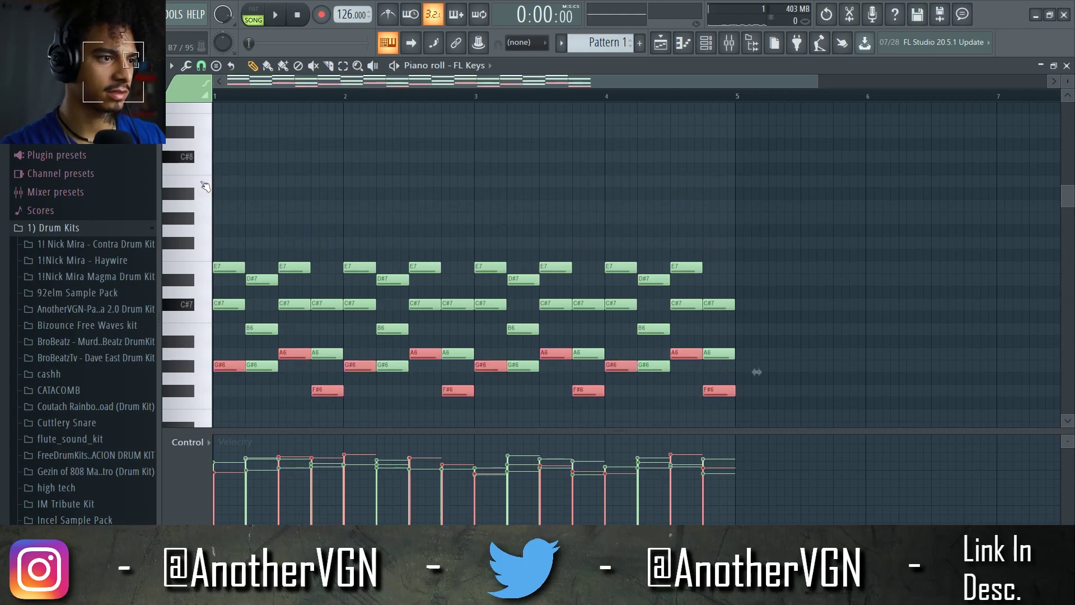
key("space")
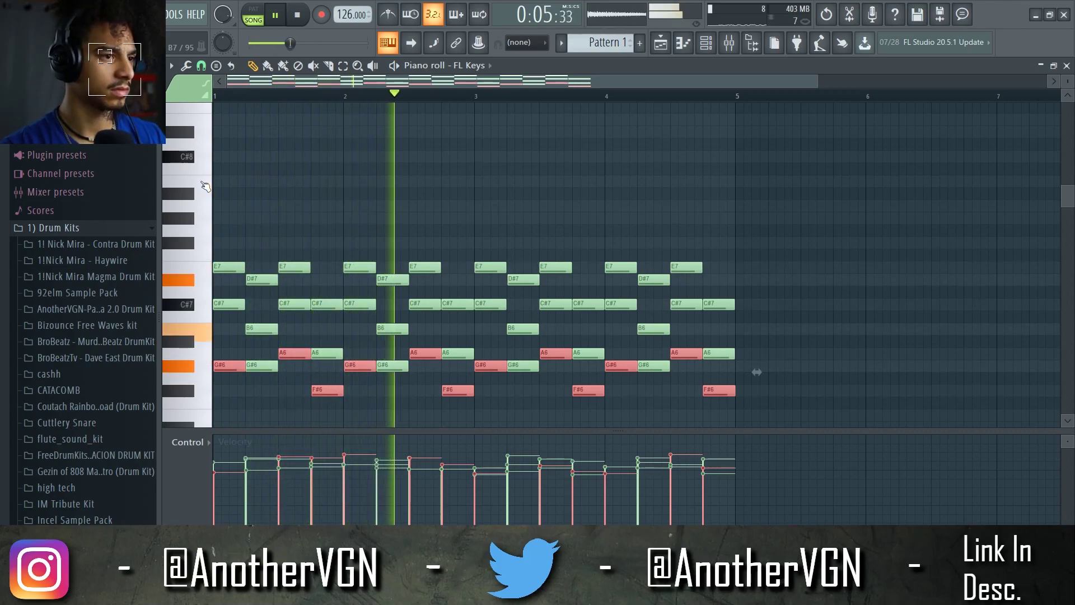
scroll(328, 159, "down", 3)
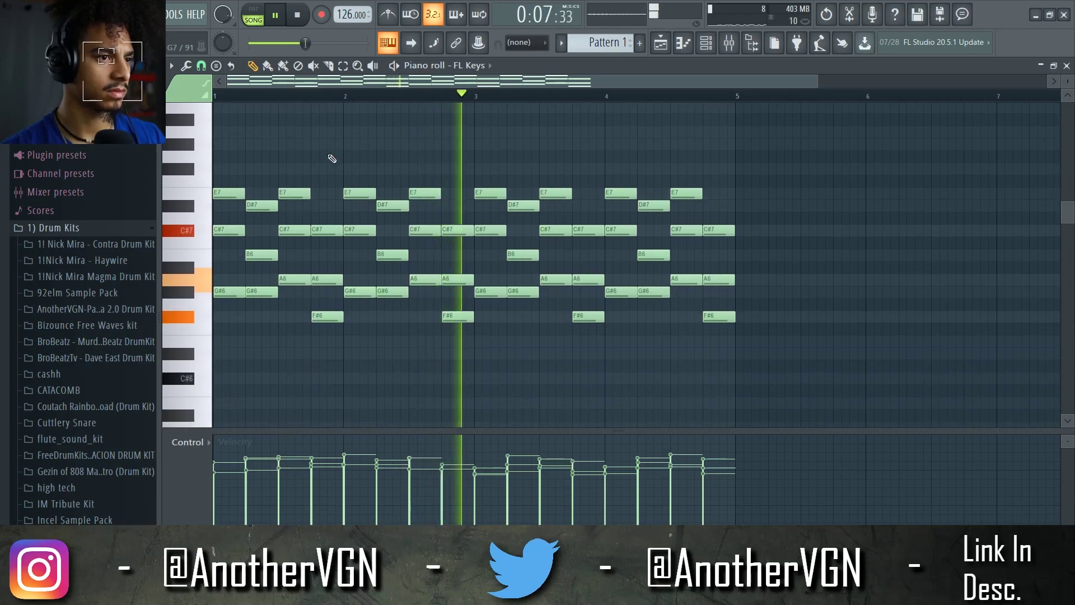
Stop playback and replace the FL Keys instrument in the channel rack with Kontakt
key("F6")
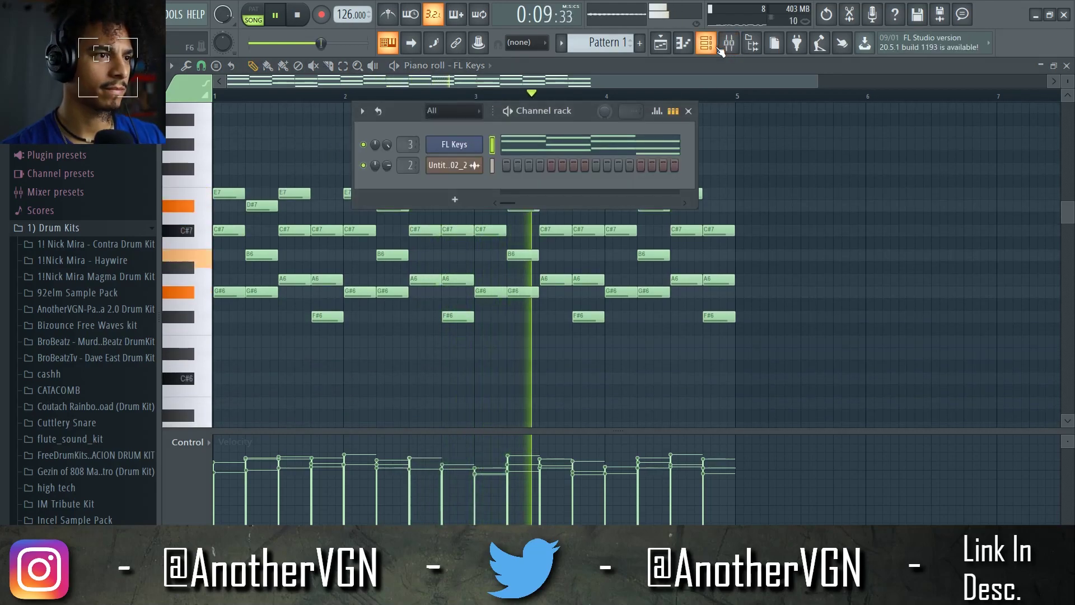
key("space")
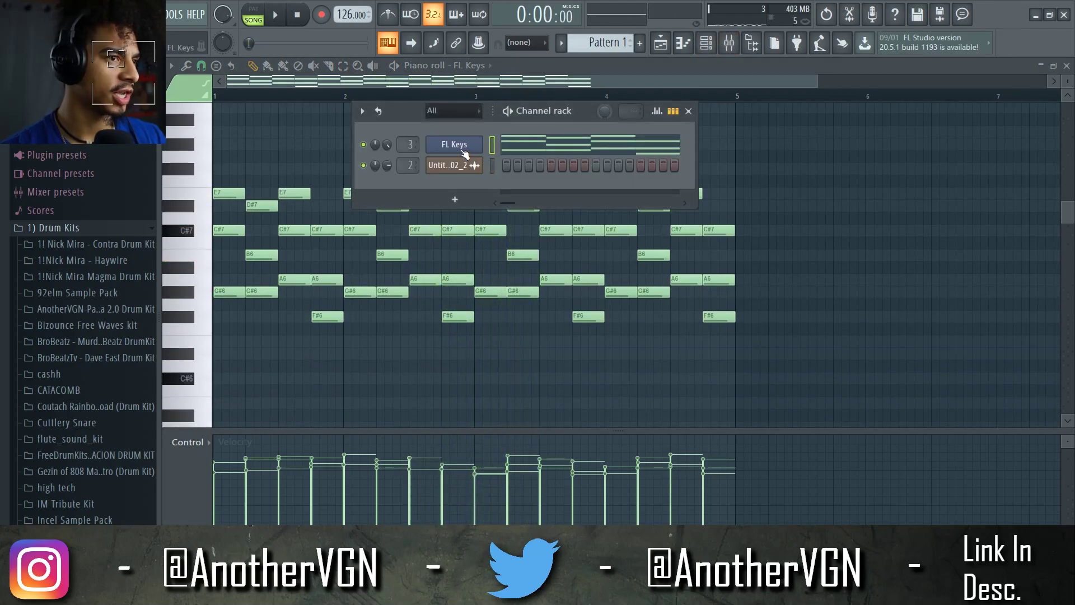
right_click(462, 153)
mouse_move(582, 249)
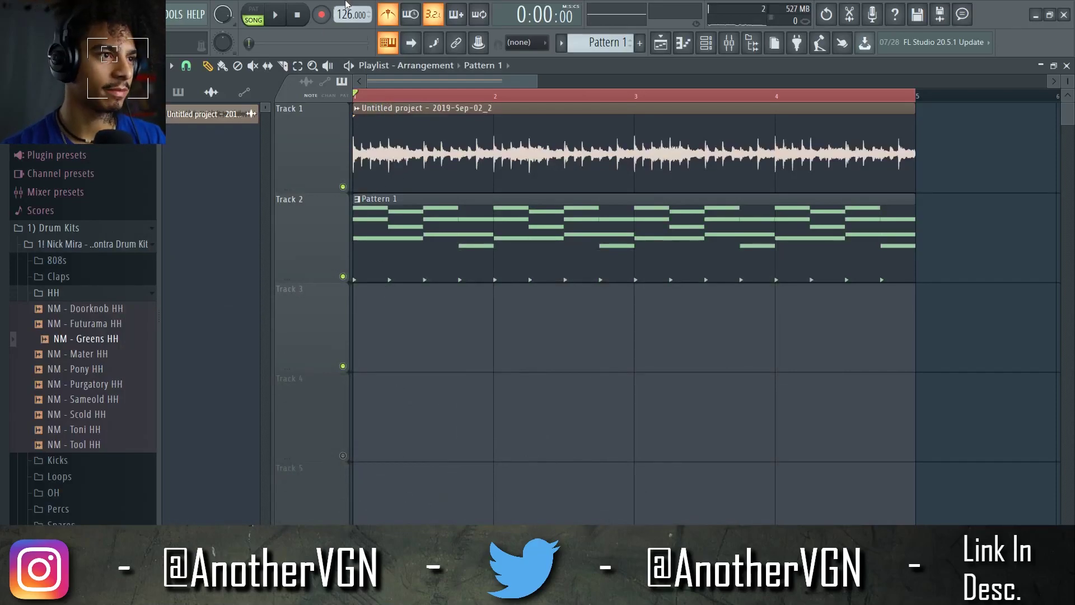
Set the project tempo to 100 BPM and play the arrangement
key("space")
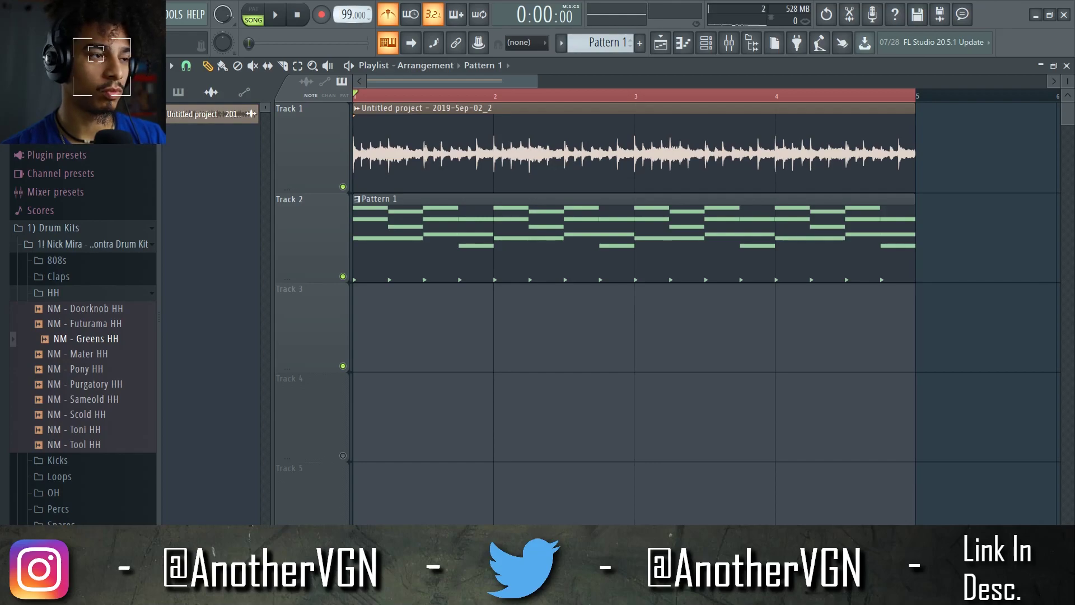
key("space")
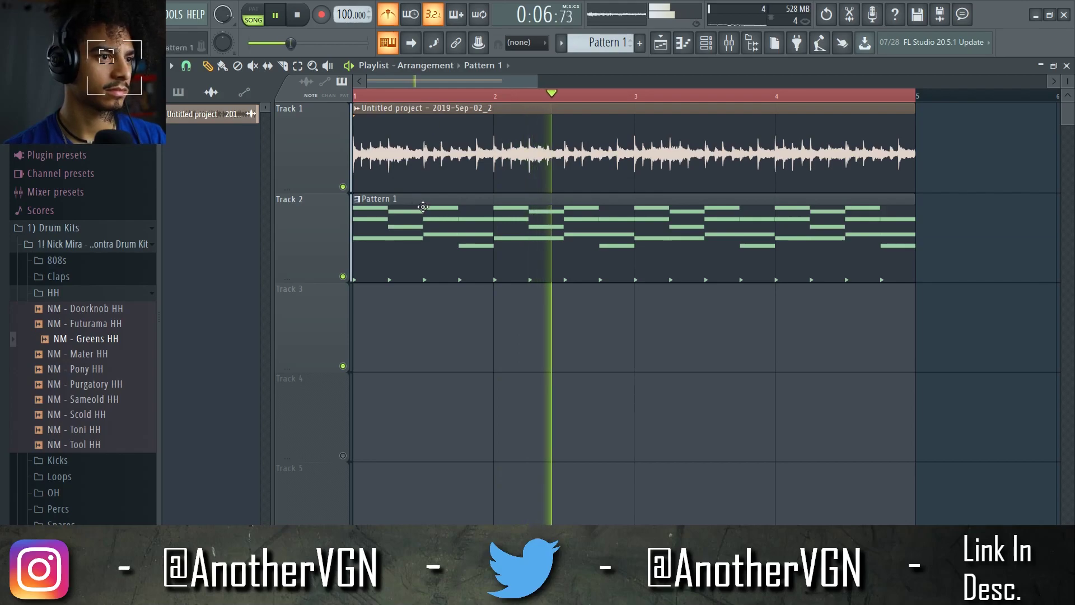
Transpose all Kontakt chord notes in Pattern 1 down one octave and play them with the sample
key("F7")
key("space")
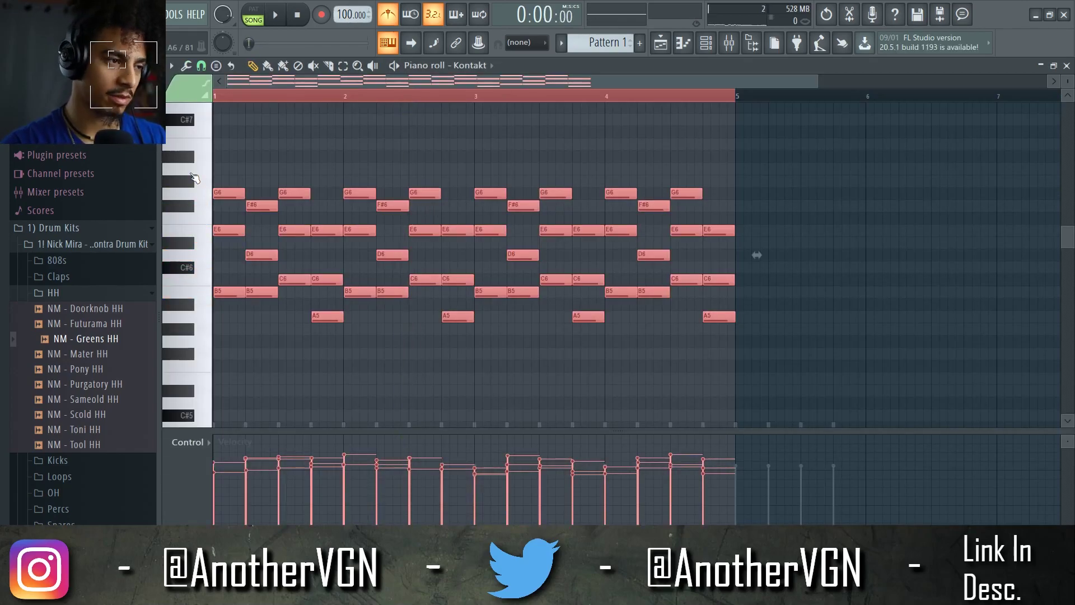
key("ctrl+Down")
key("space")
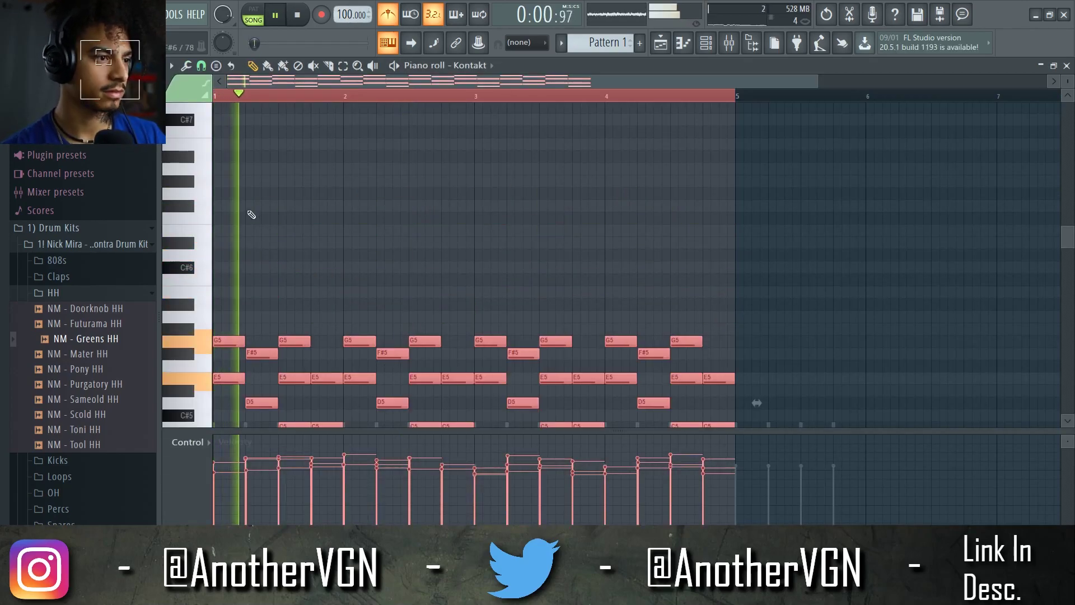
scroll(243, 211, "up", 4)
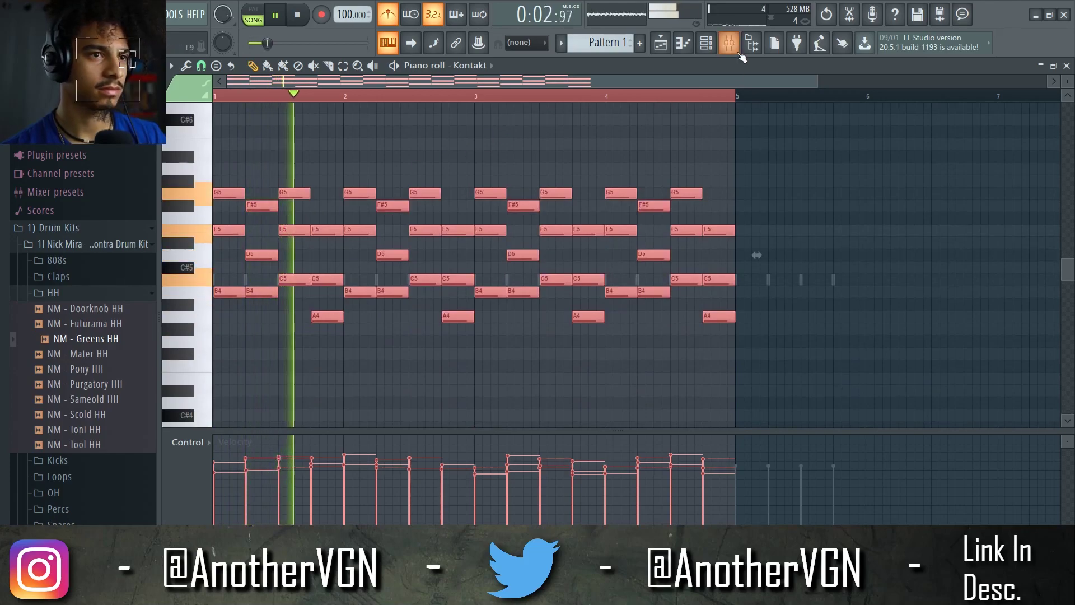
Load Fruity parametric EQ 2 into effect slot 2 of mixer Insert 3
key("F9")
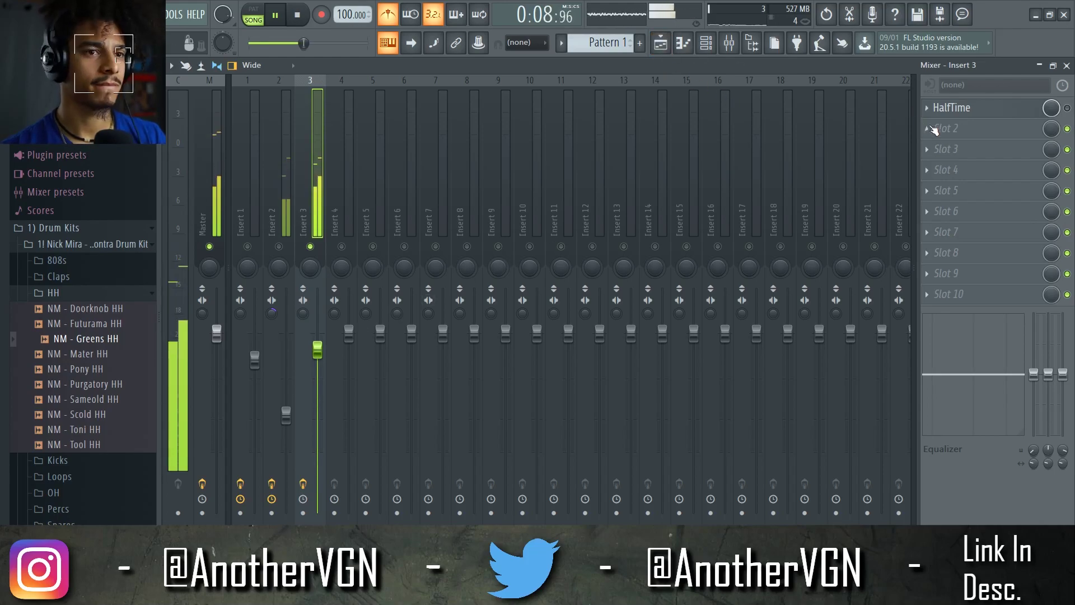
key("space")
left_click(929, 128)
left_click(726, 416)
Cut the low frequencies on Insert 3's equalizer and dip band 5 at about 2167 Hz while the beat plays
left_click_drag(250, 247, 263, 281)
key("space")
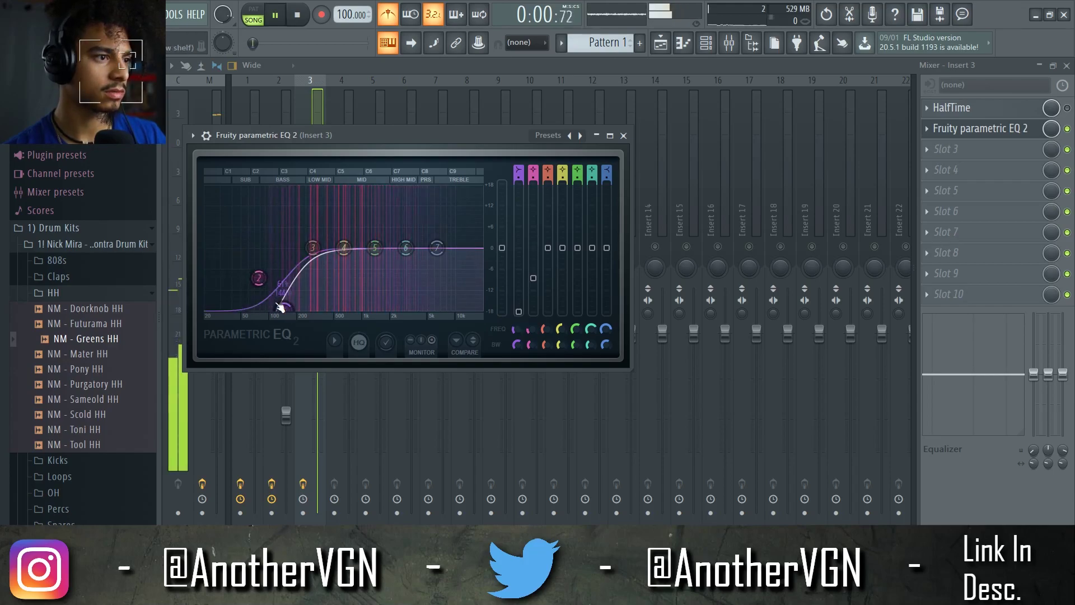
left_click_drag(344, 248, 395, 265)
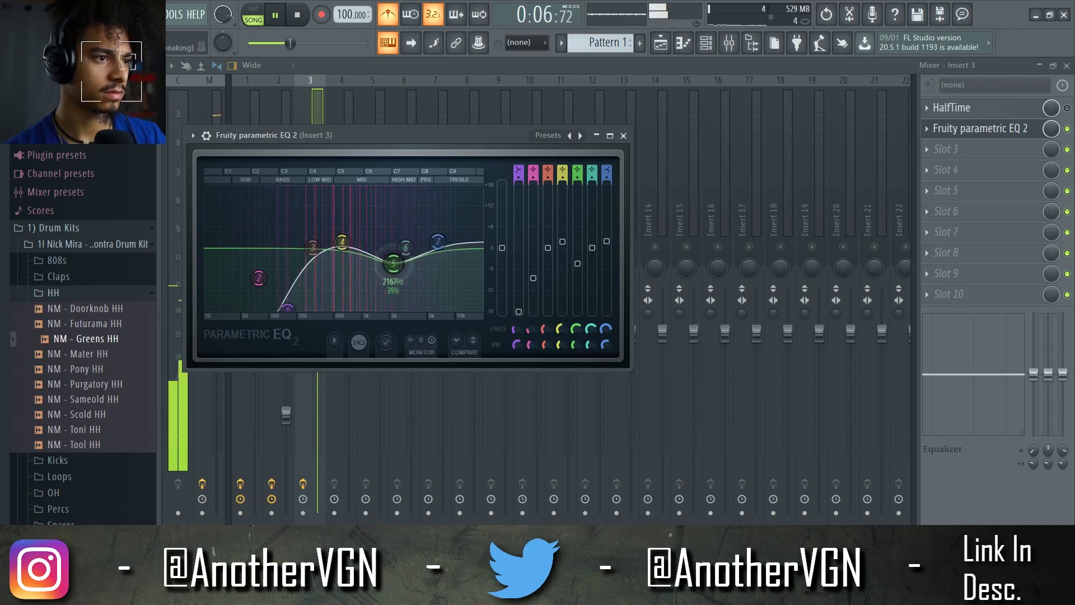
Boost band 4 slightly and fine-tune the band 5 dip on Insert 3's equalizer
left_click_drag(342, 242, 345, 232)
left_click_drag(409, 265, 406, 262)
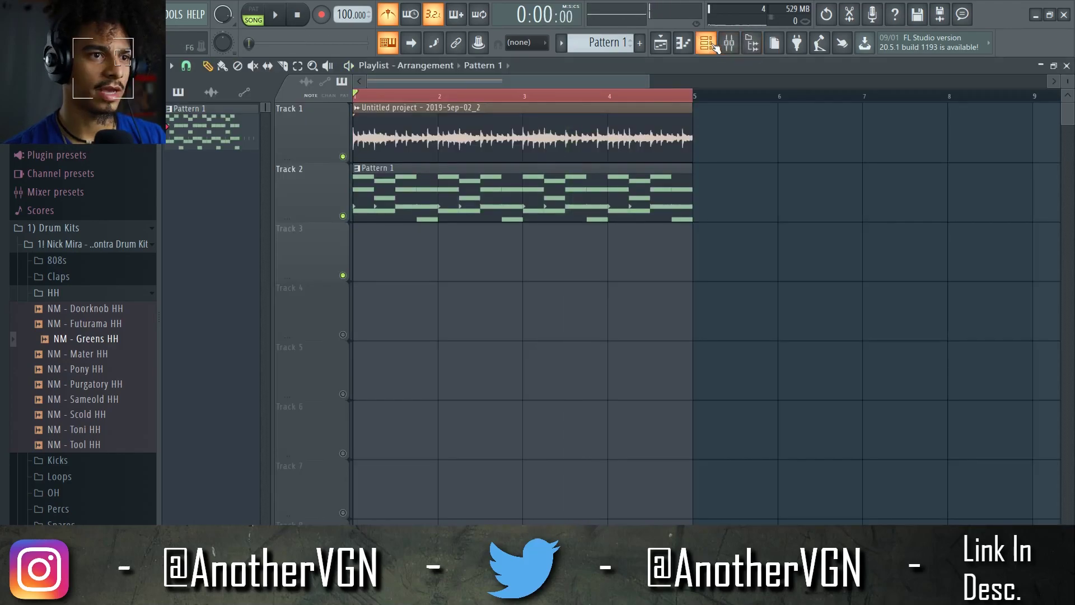
Switch from the Nick Mira Contra kit to the AnotherVGN 2.0 drum kit and use VGN Pika - HH as the hi-hat
left_click(709, 45)
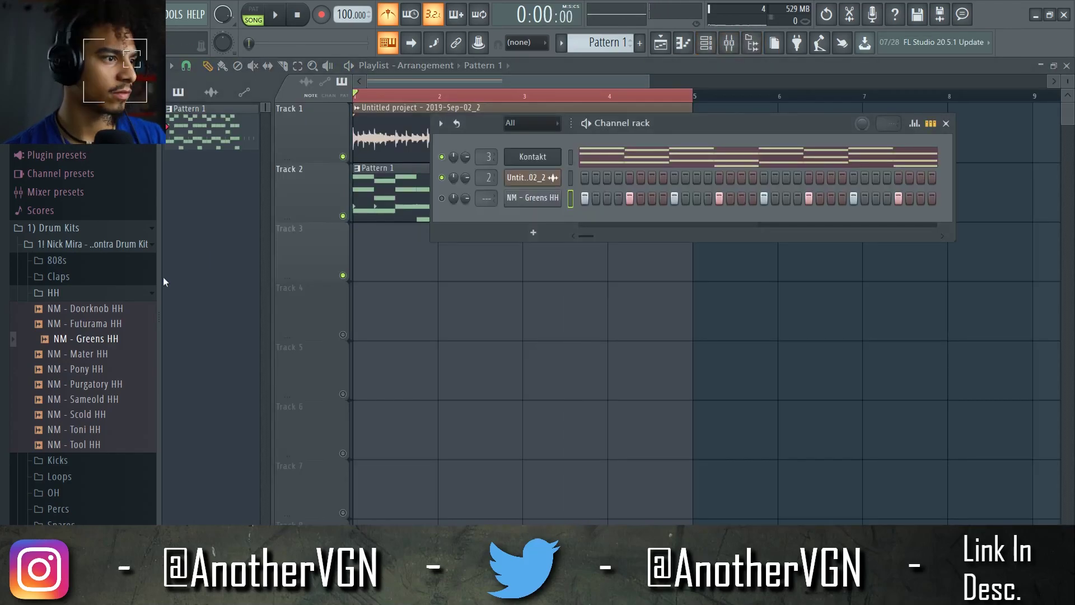
left_click(90, 293)
left_click(84, 245)
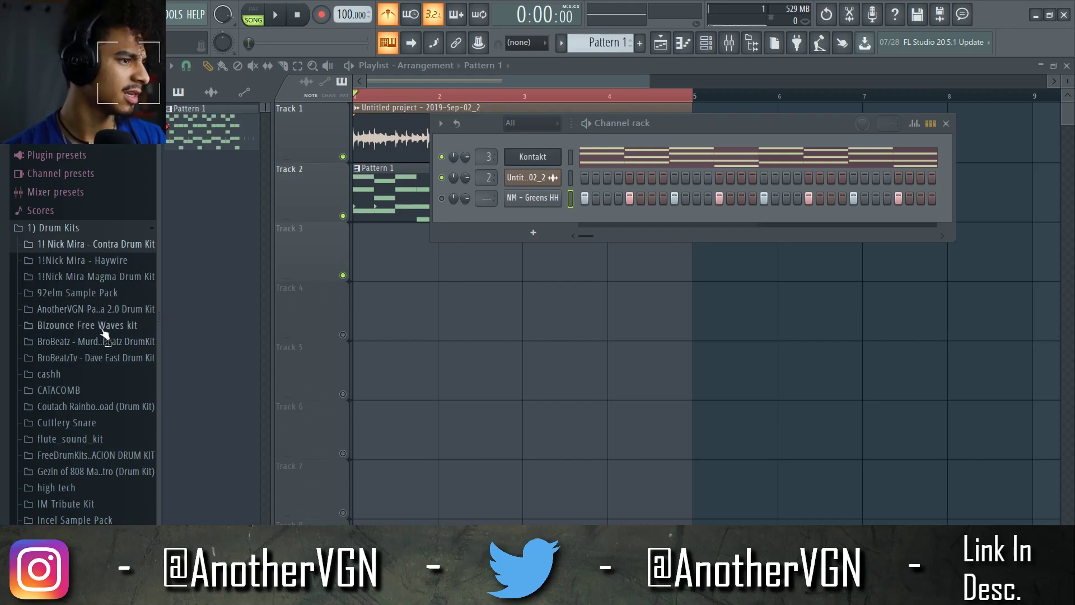
left_click(82, 310)
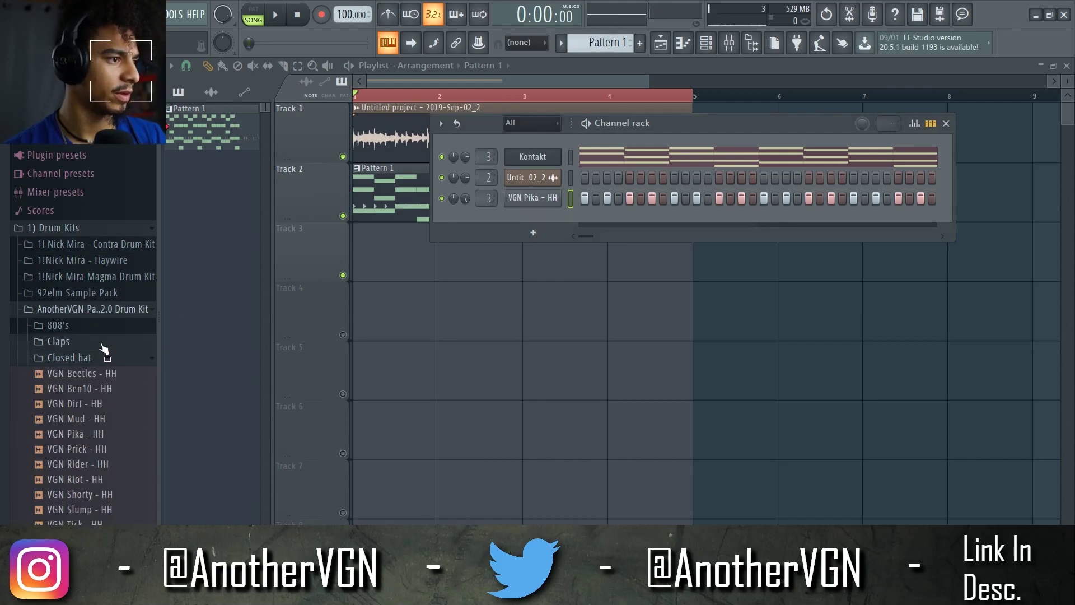
Add VGN Luv - Clap and VGN Dazed - Snap from the kit's Claps folder as new channels
left_click(109, 344)
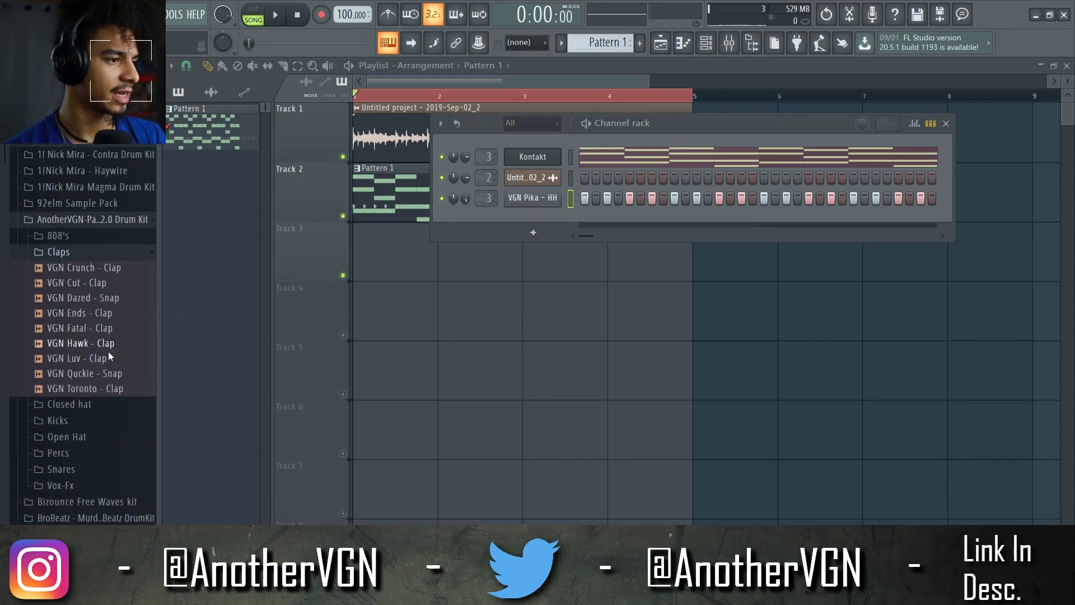
left_click_drag(112, 387, 581, 219)
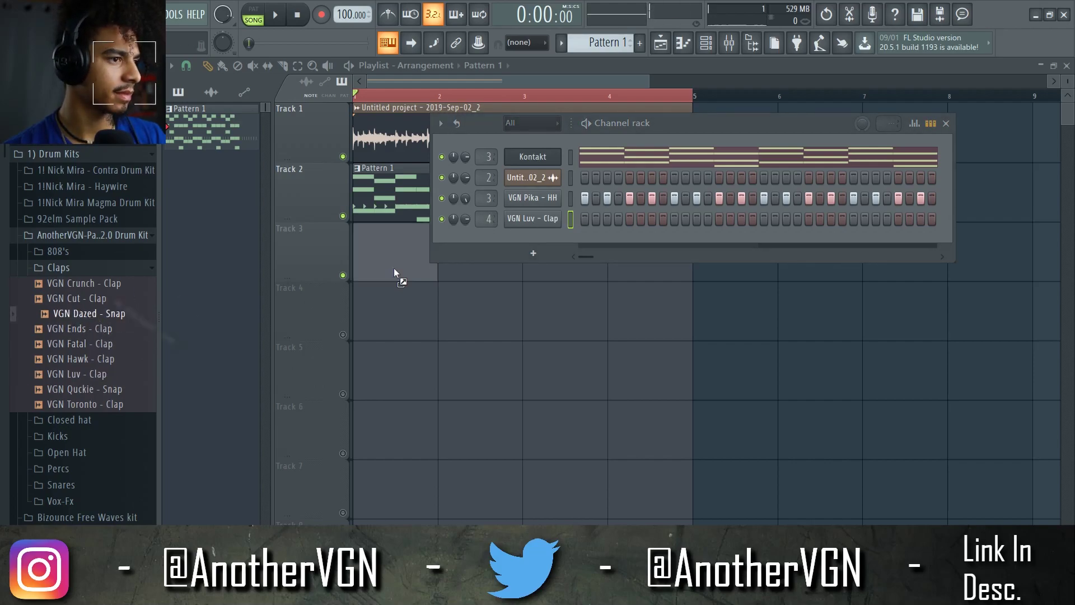
left_click_drag(517, 227, 521, 227)
Place a clap and a snap hit on step 5 and route the snap to mixer track 4
key("space")
left_click(629, 240)
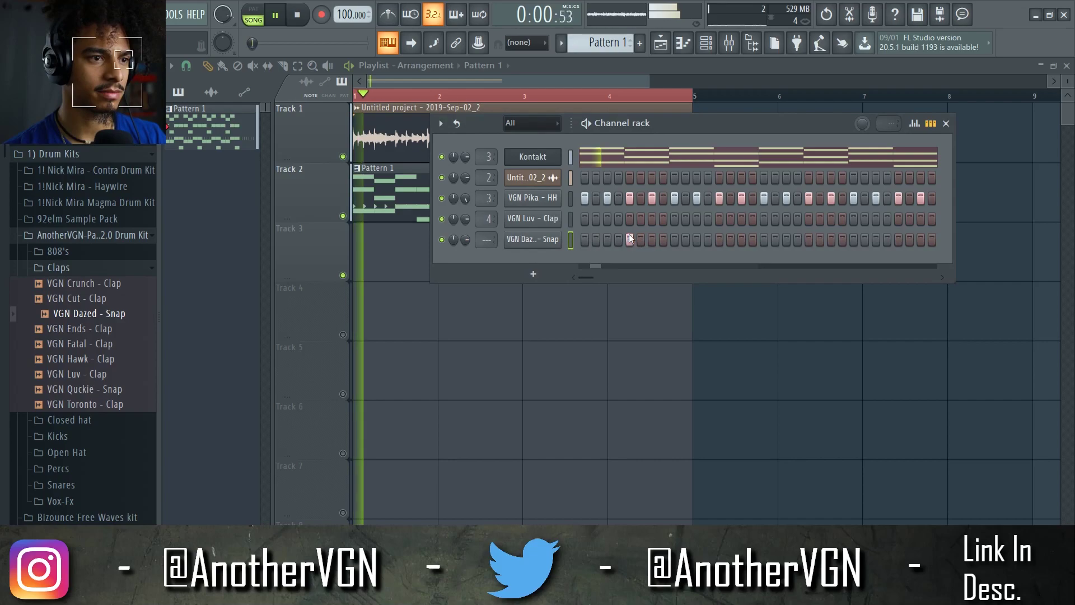
left_click(629, 222)
key("space")
key("space")
left_click_drag(488, 241, 486, 234)
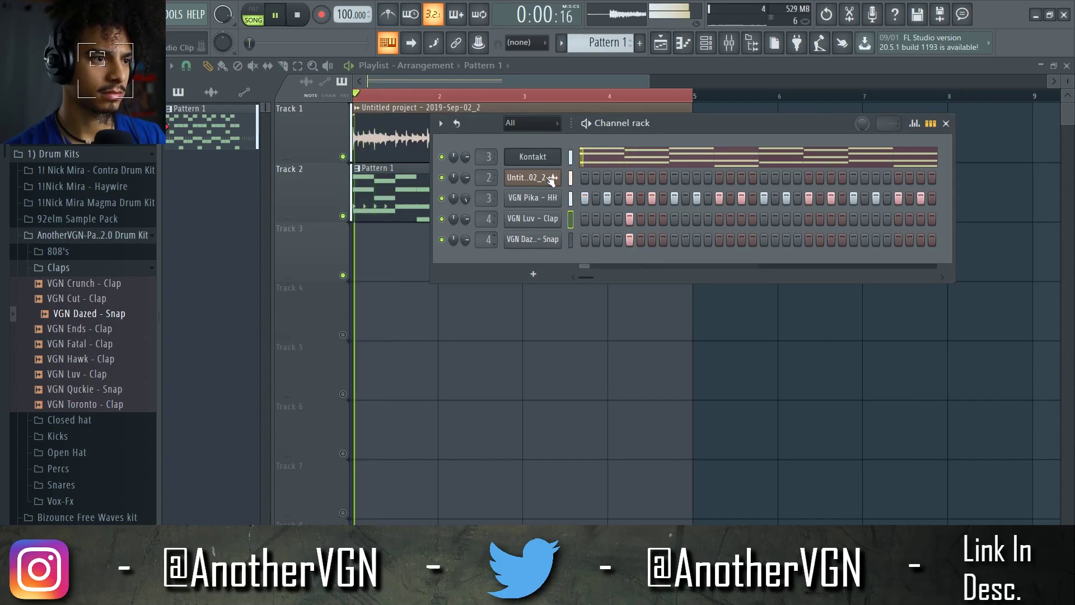
Add matching clap and snap hits on steps 13, 21 and 29 of the pattern
left_click(723, 50)
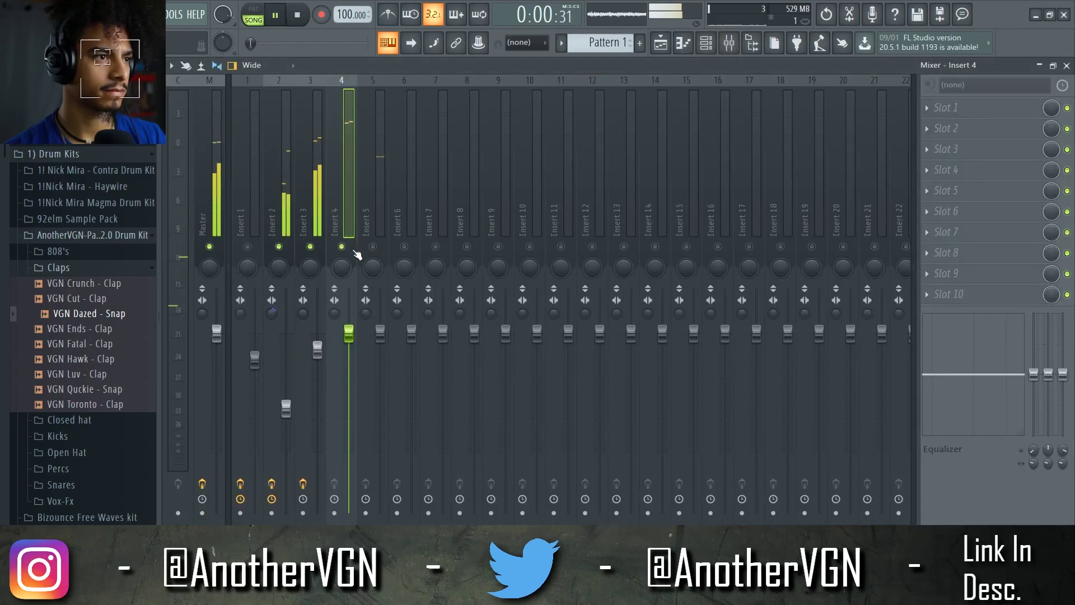
left_click(706, 43)
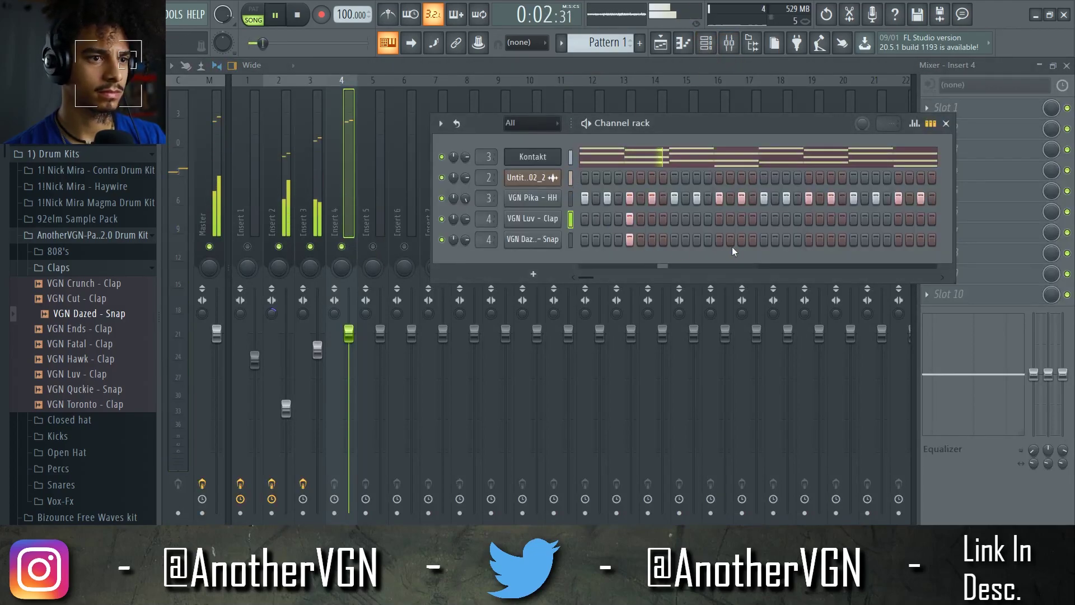
left_click(809, 239)
left_click(809, 219)
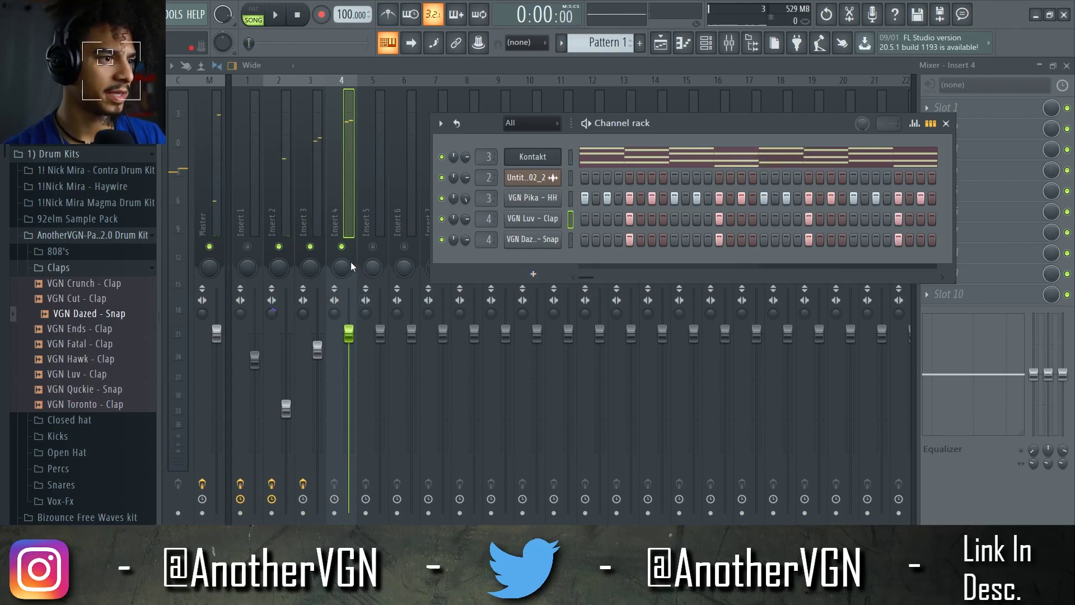
Solo mixer Insert 2 and lower its volume while the beat plays
right_click(280, 247)
key("space")
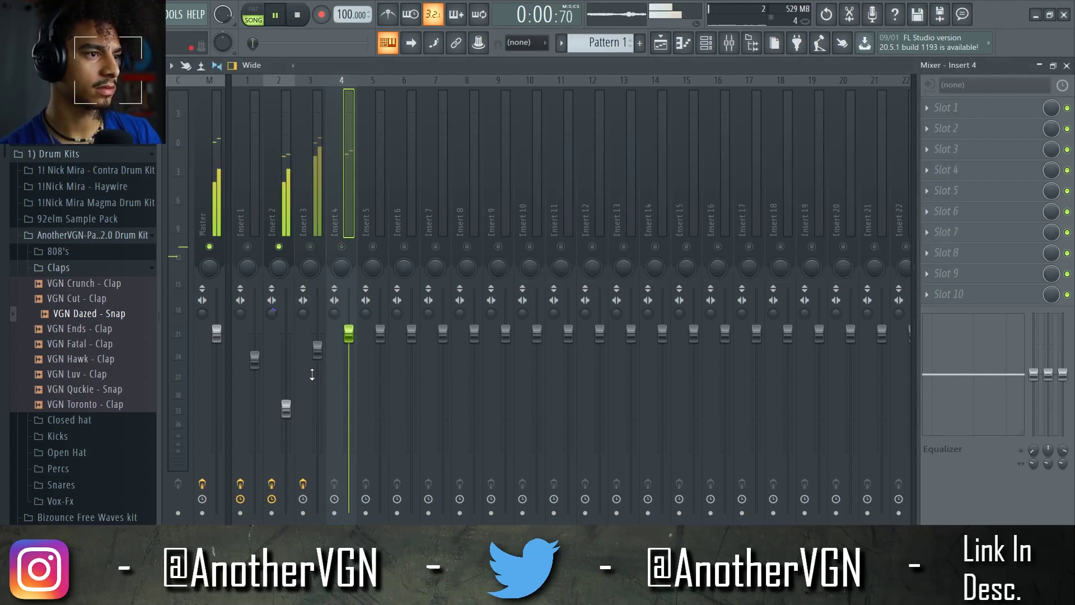
left_click_drag(287, 408, 286, 439)
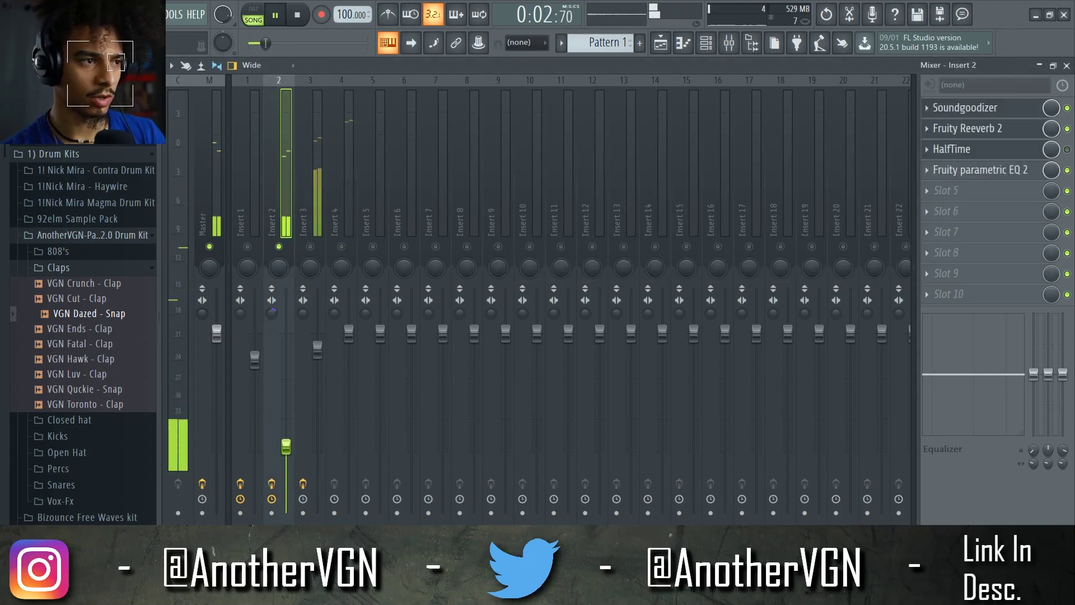
Bring Inserts 3 and 4 back into the mix and lower their volumes to balance them with Insert 2
left_click(317, 229)
key("space")
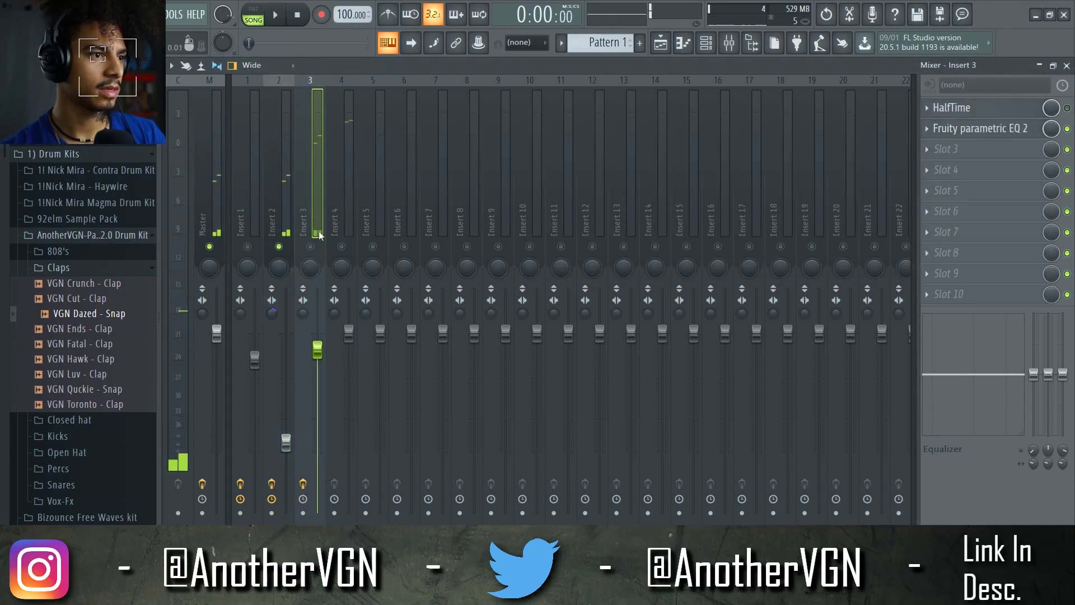
key("space")
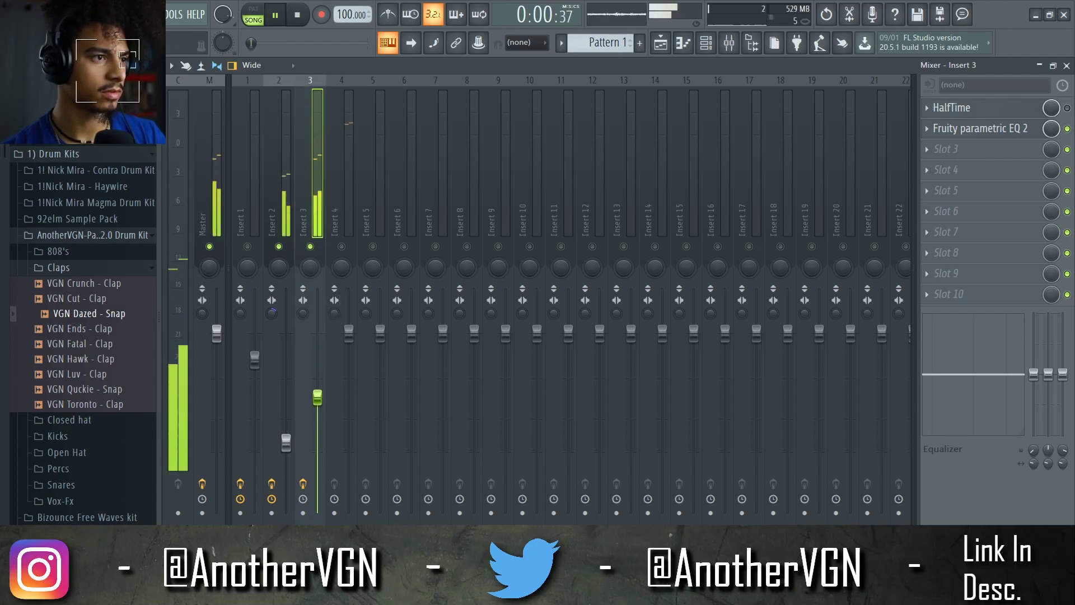
left_click(343, 258)
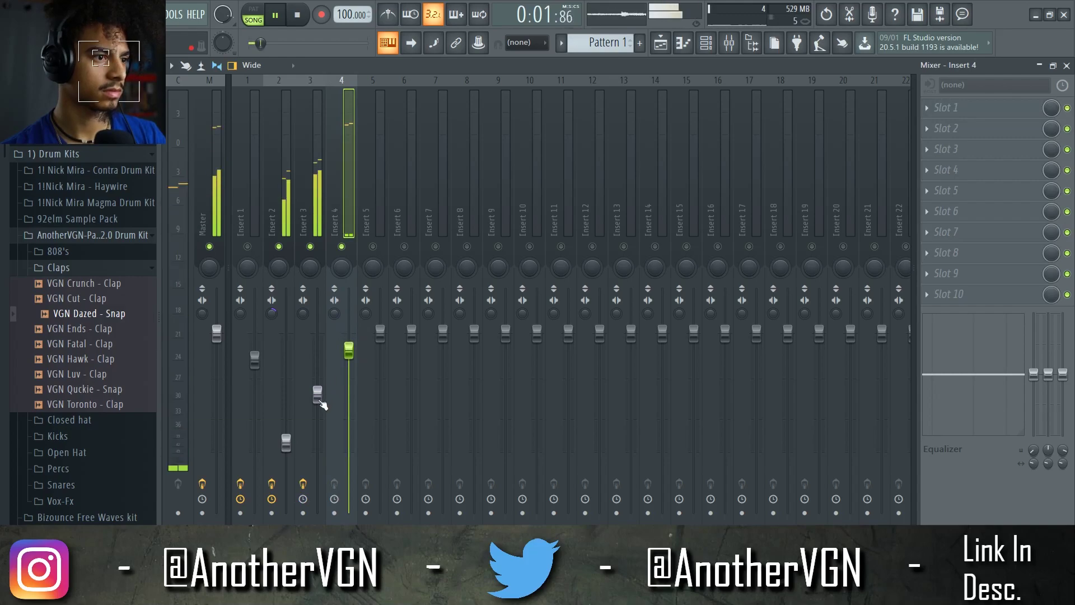
left_click_drag(319, 398, 320, 383)
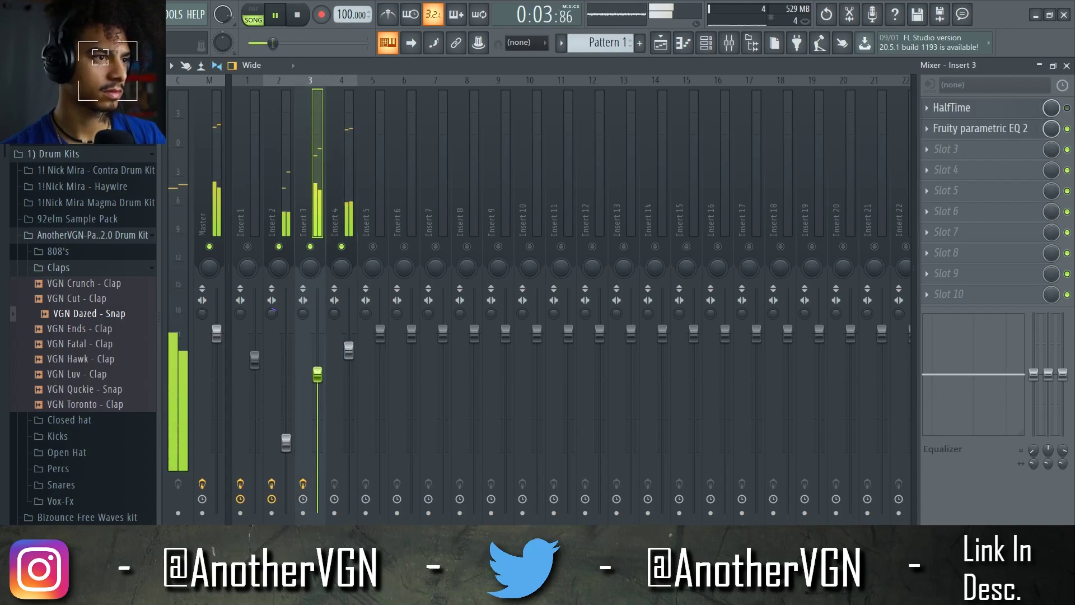
Replace the hi-hat sample with VGN Slump - HH, routing the hi-hat to mixer track 4 and the clap and snap to track 5
left_click_drag(83, 435, 429, 160)
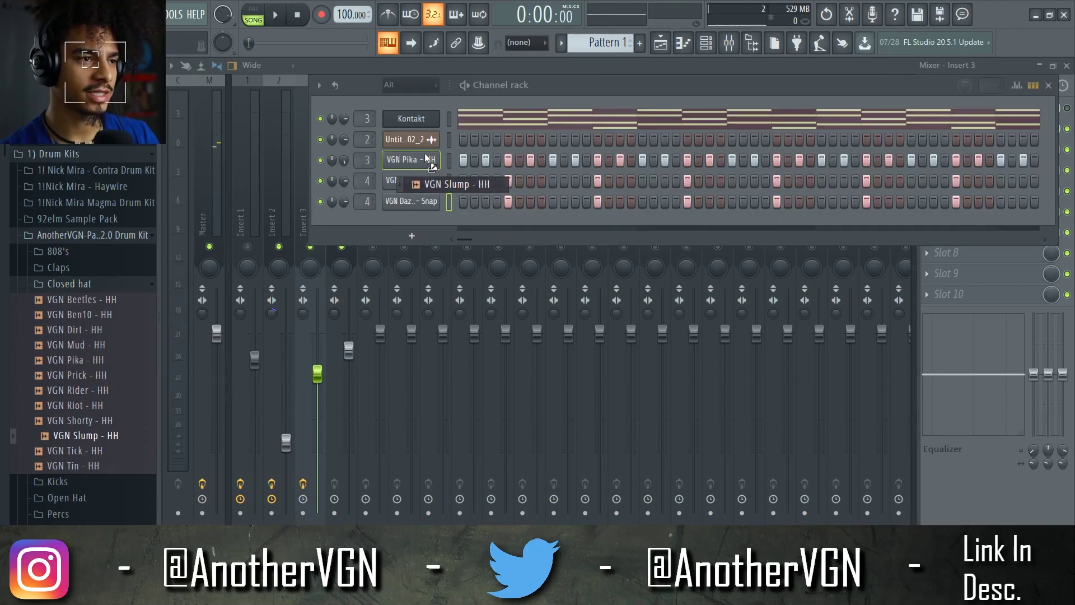
key("space")
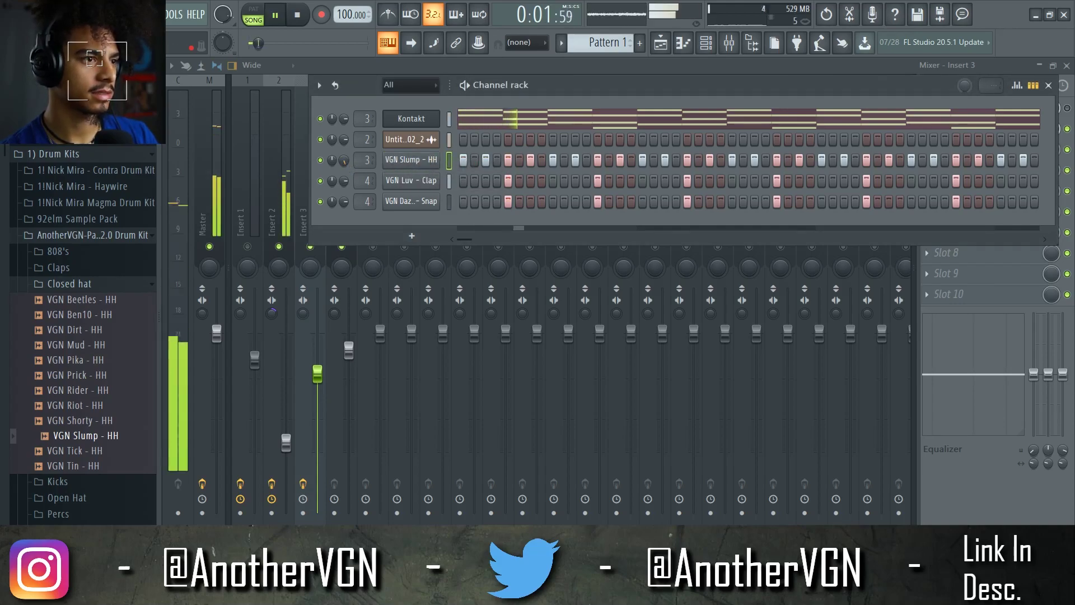
left_click(317, 235)
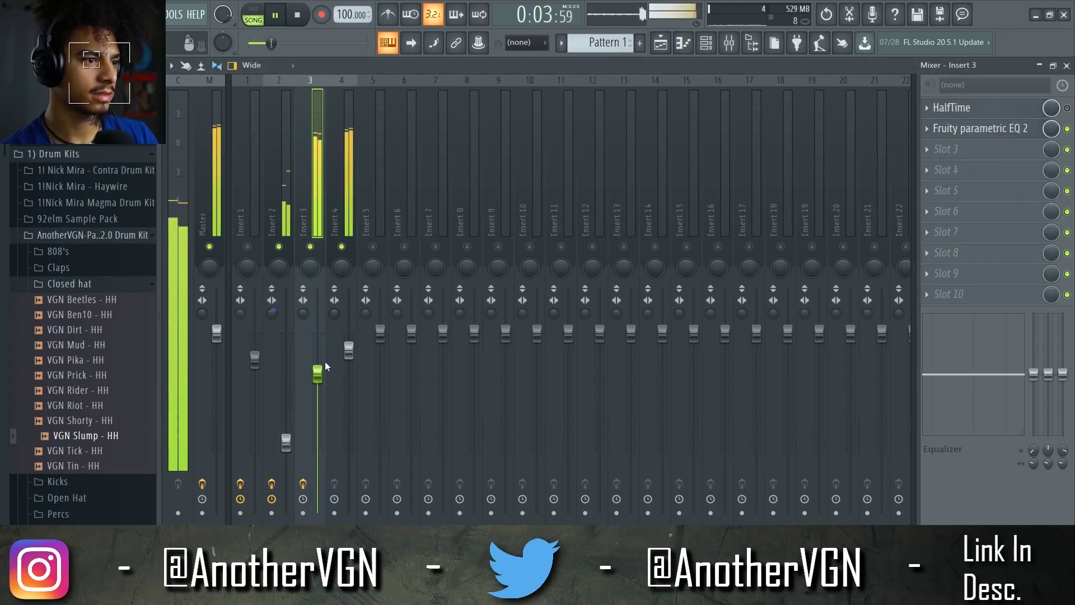
left_click(348, 351)
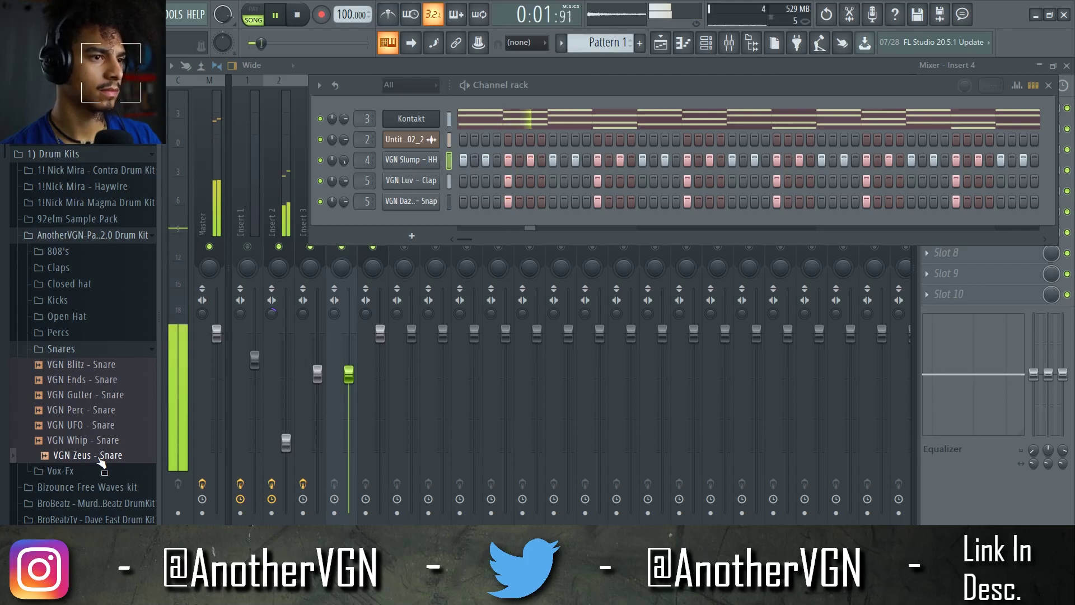
Add VGN Zeus - Snare on mixer track 6 and VGN Vvs - Perc on mixer track 7 as new channels
left_click_drag(72, 456, 365, 204)
key("space")
left_click(399, 222)
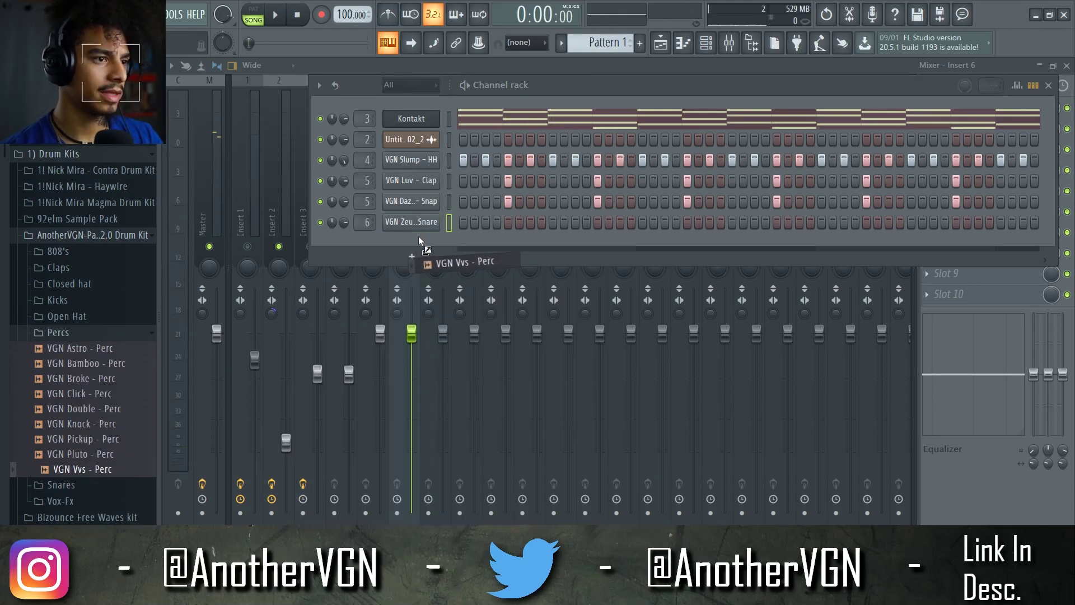
left_click_drag(414, 257, 414, 243)
left_click(395, 244)
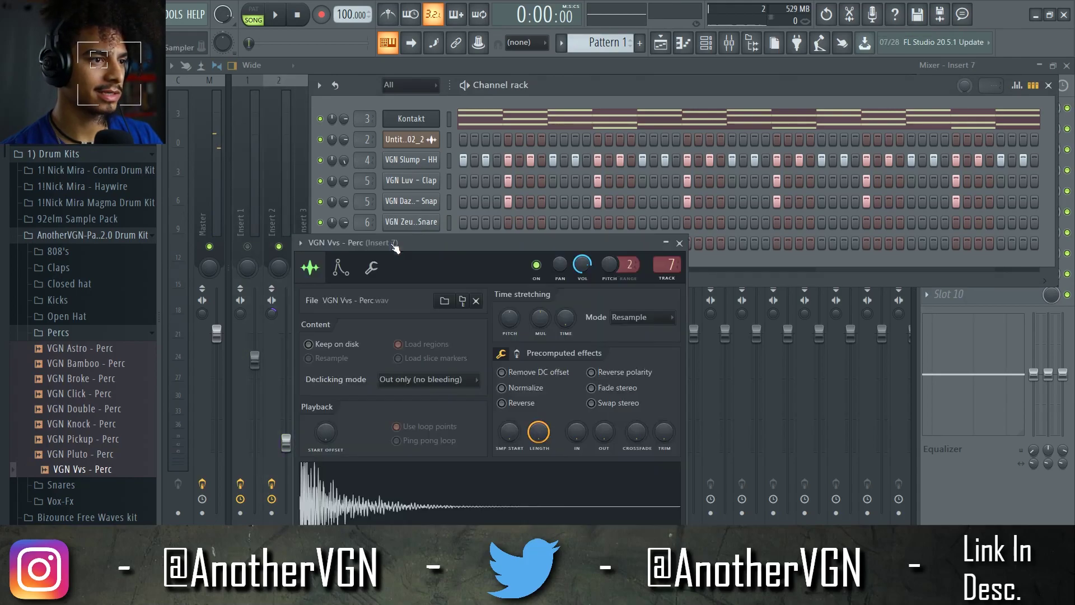
left_click(680, 243)
Add VGN Freight - 808 on mixer track 8 and VGN Rock - Kick as new channels
left_click(112, 251)
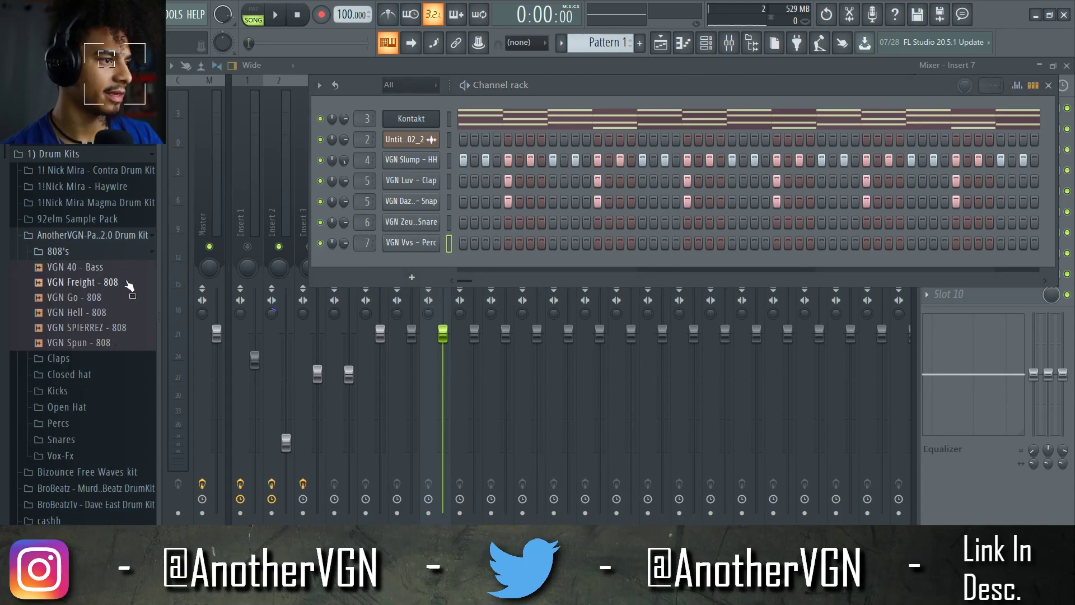
left_click_drag(115, 282, 415, 263)
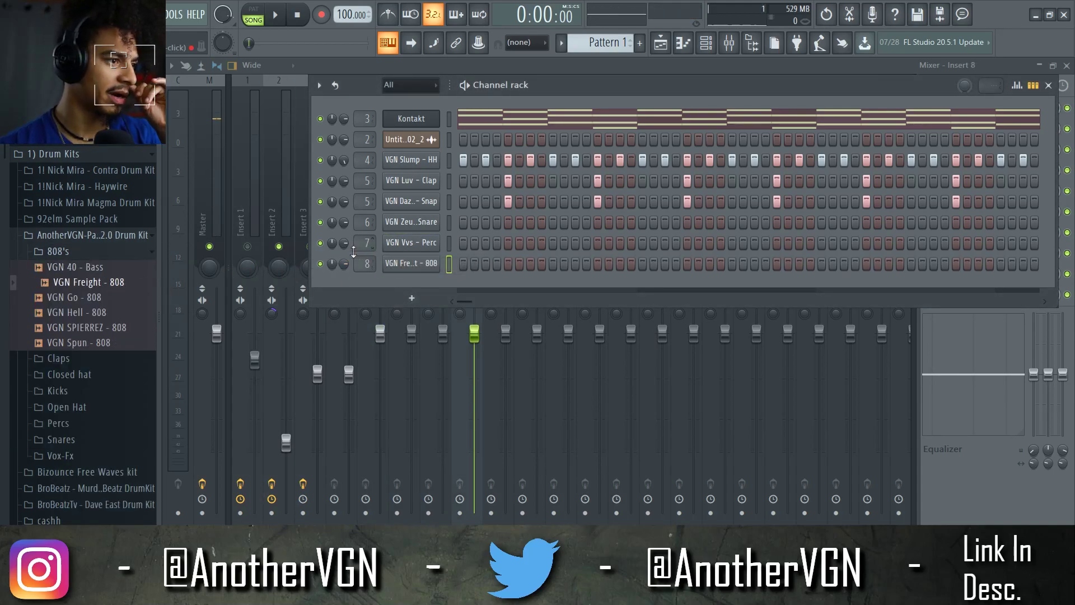
left_click(58, 390)
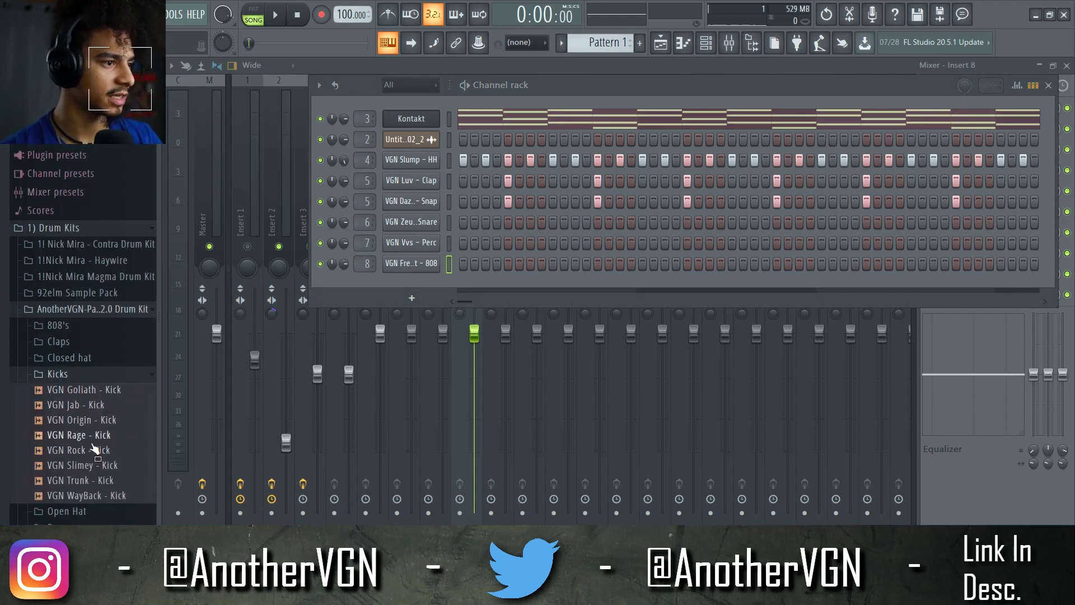
Cut the high frequencies on Insert 2's equalizer by pulling band 7 down at about 8803 Hz, then play the beat
left_click(278, 347)
left_click(995, 171)
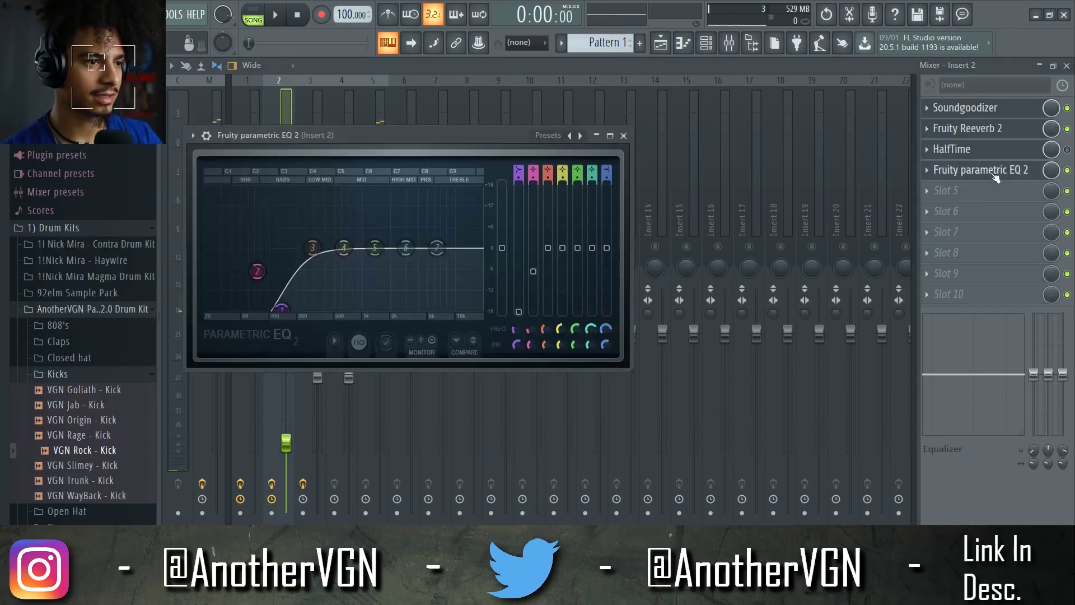
key("space")
left_click_drag(436, 248, 450, 311)
key("space")
key("space")
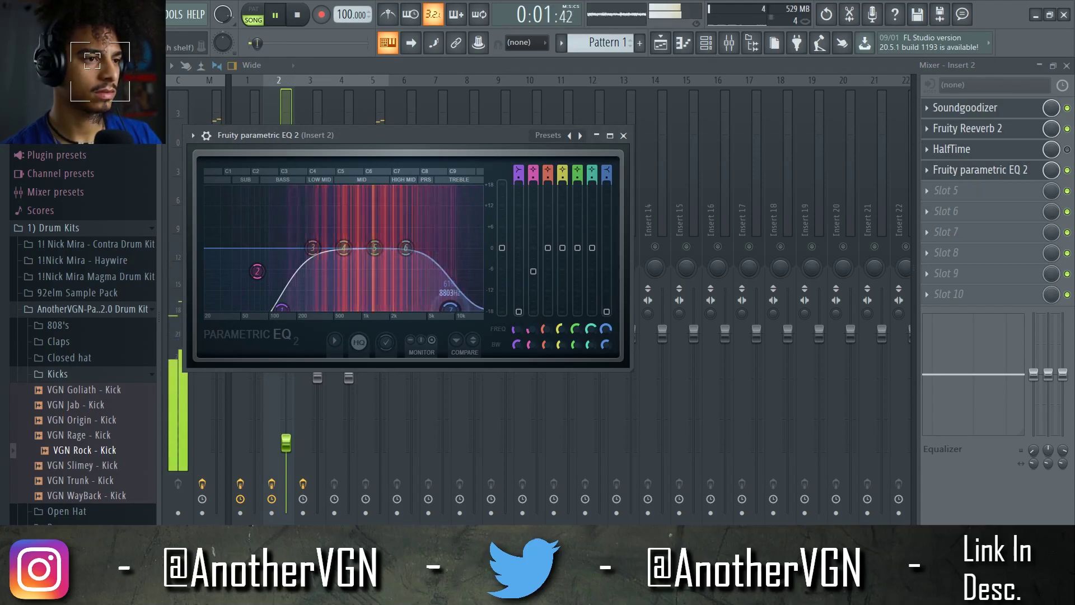
Move band 7's high cut down to about 5027 Hz on Insert 2's equalizer and lower Insert 2's volume slightly
left_click_drag(501, 248, 502, 254)
left_click_drag(450, 308, 428, 308)
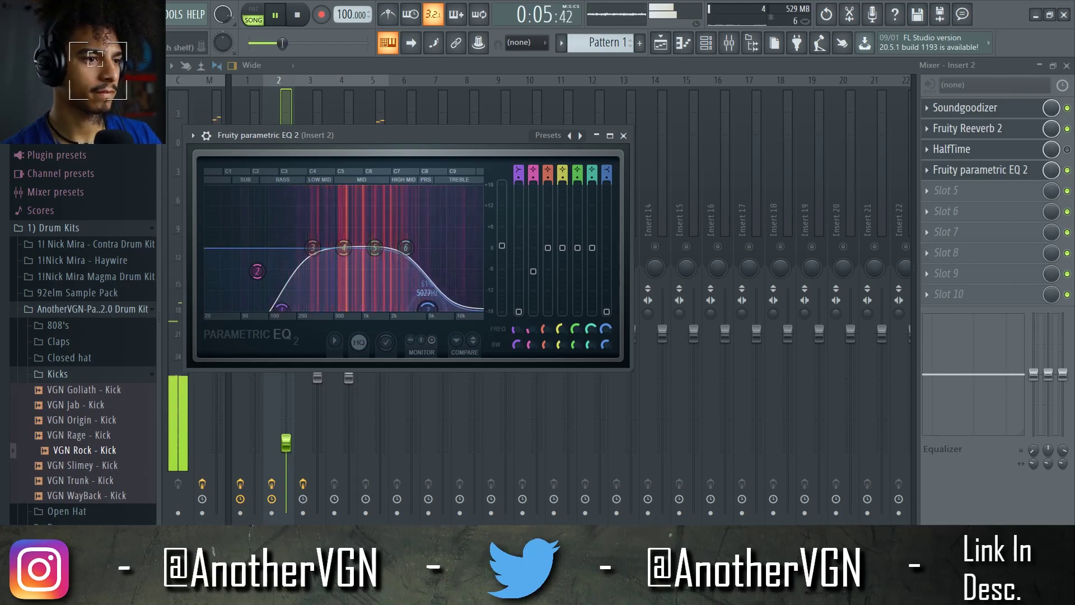
right_click(432, 309)
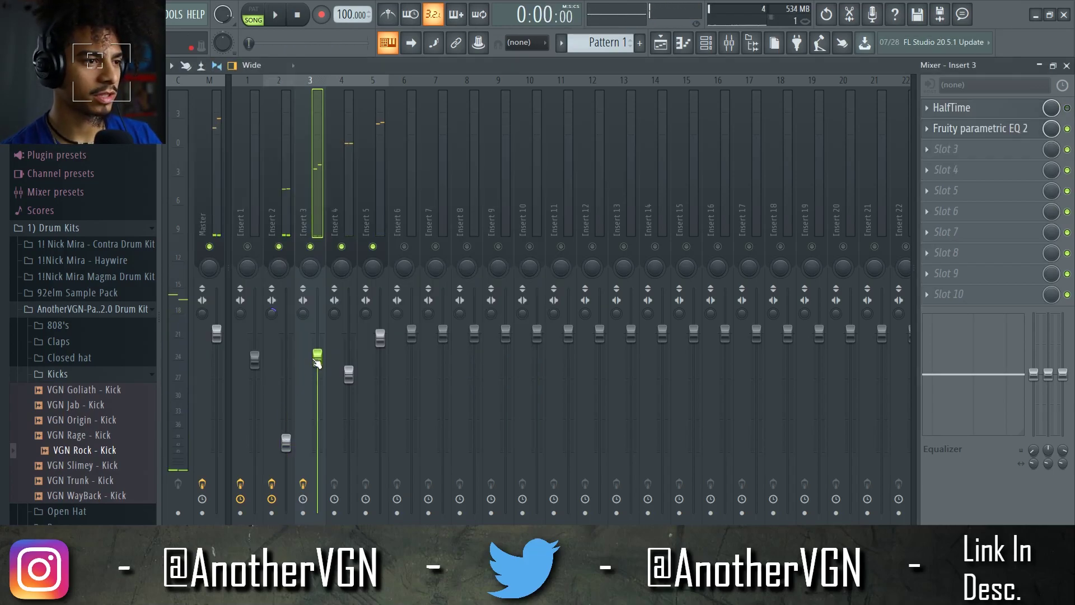
left_click(286, 442)
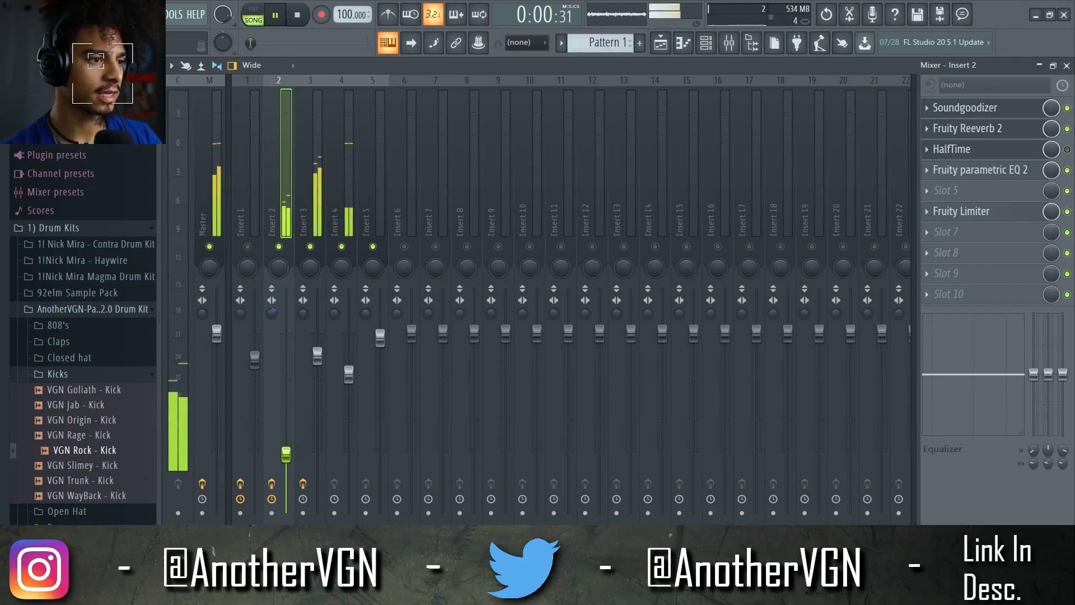
Display the Kontakt chord notes in the piano roll and play them back to examine the progression
left_click(512, 66)
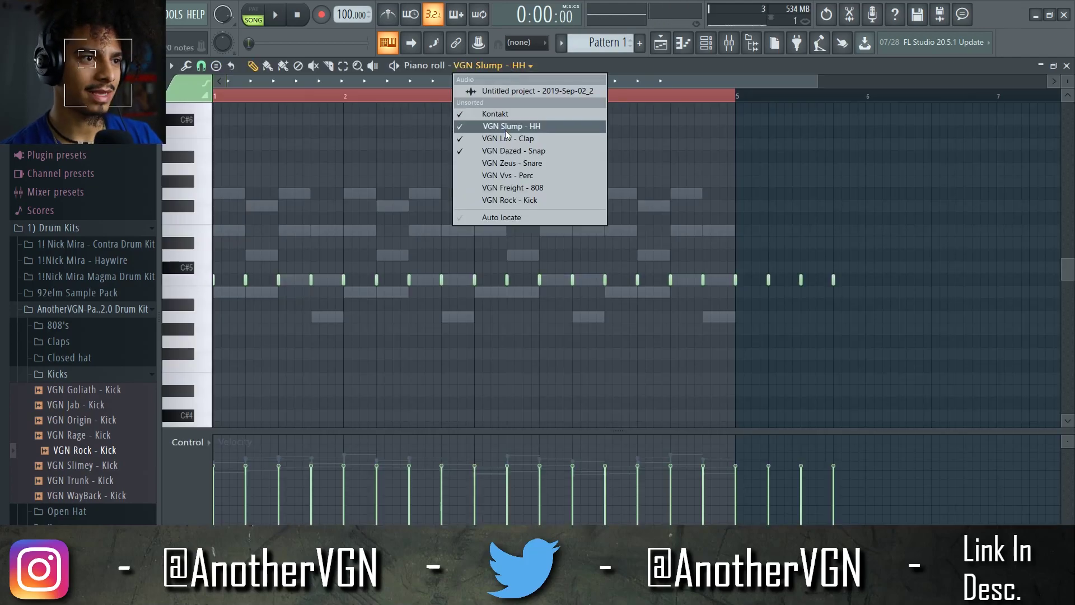
left_click(505, 113)
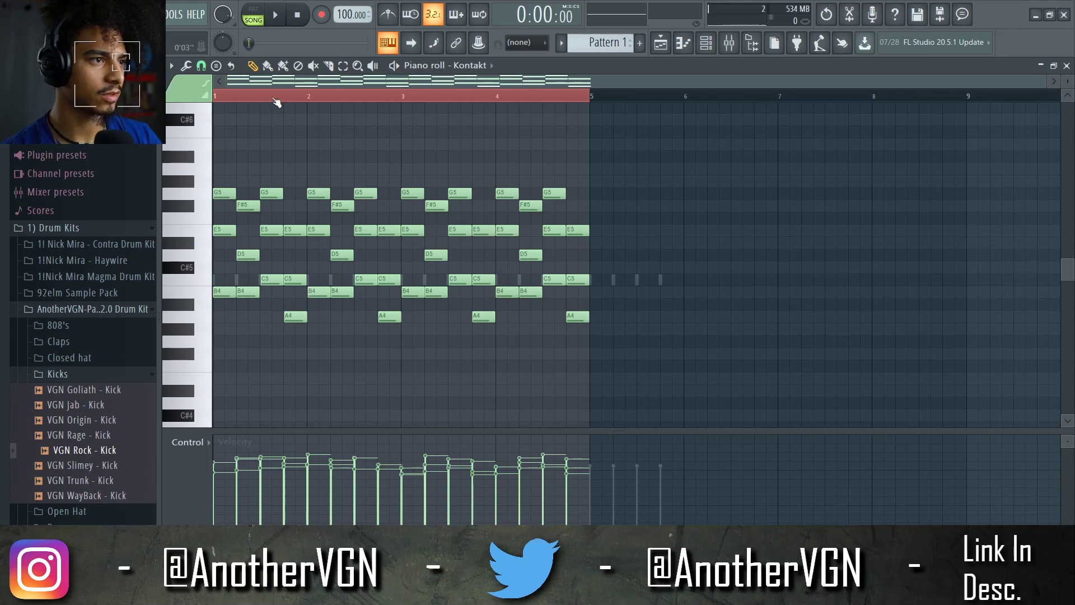
key("space")
scroll(293, 172, "up", 4)
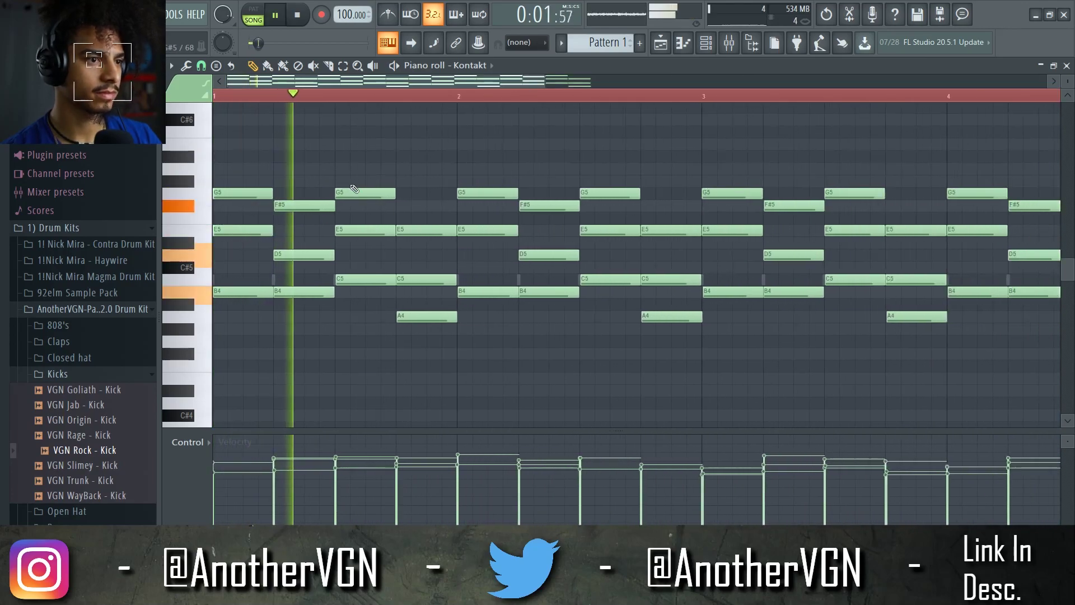
scroll(358, 188, "down", 3)
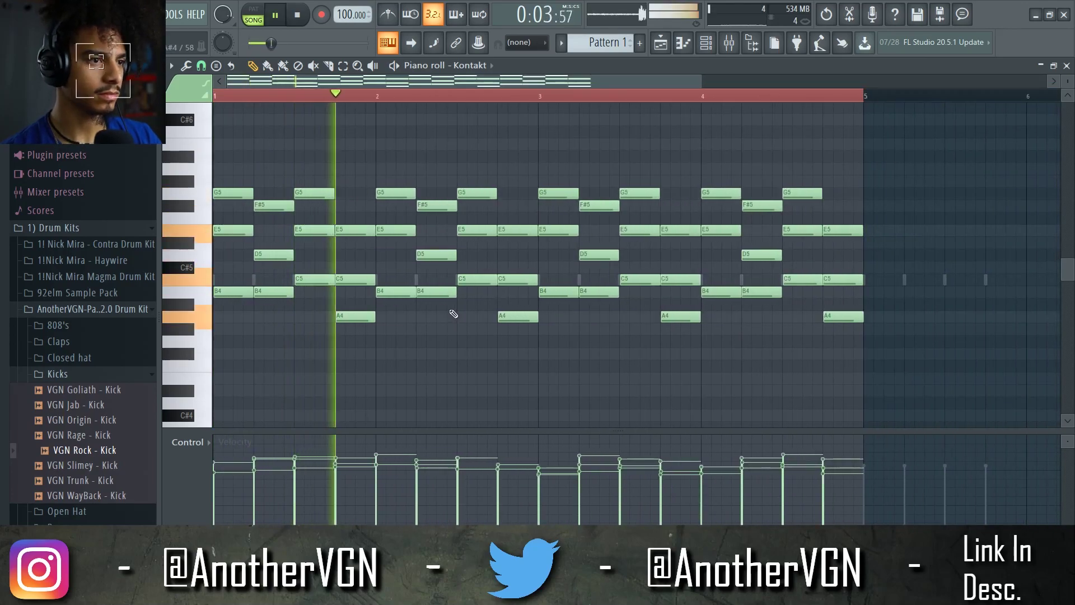
Play the Kontakt chords and raise the A4 at the end of bar 2 one octave to A5
left_click(450, 254)
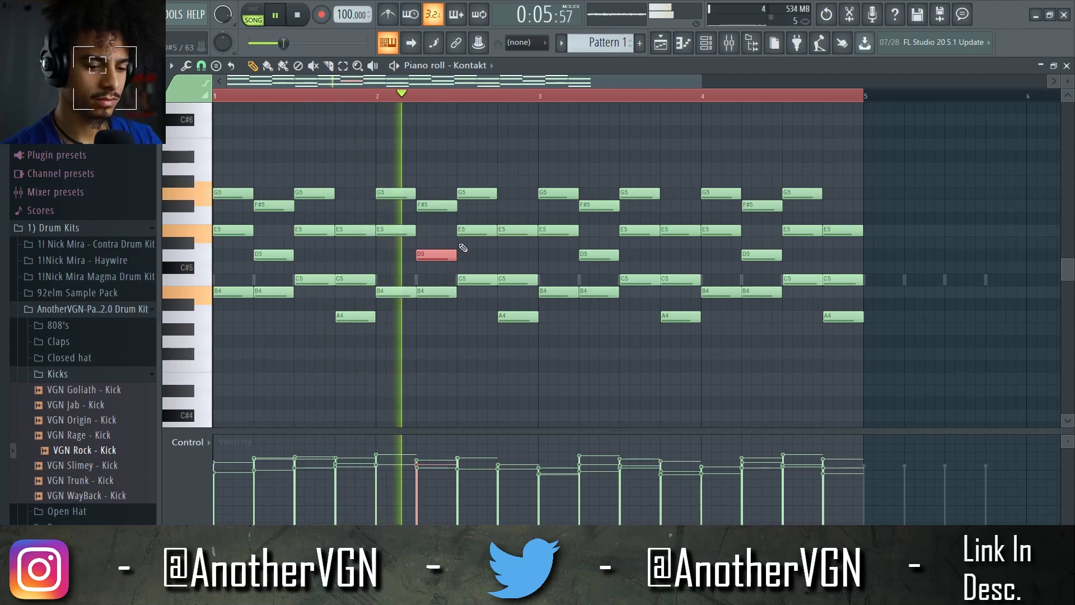
key("space")
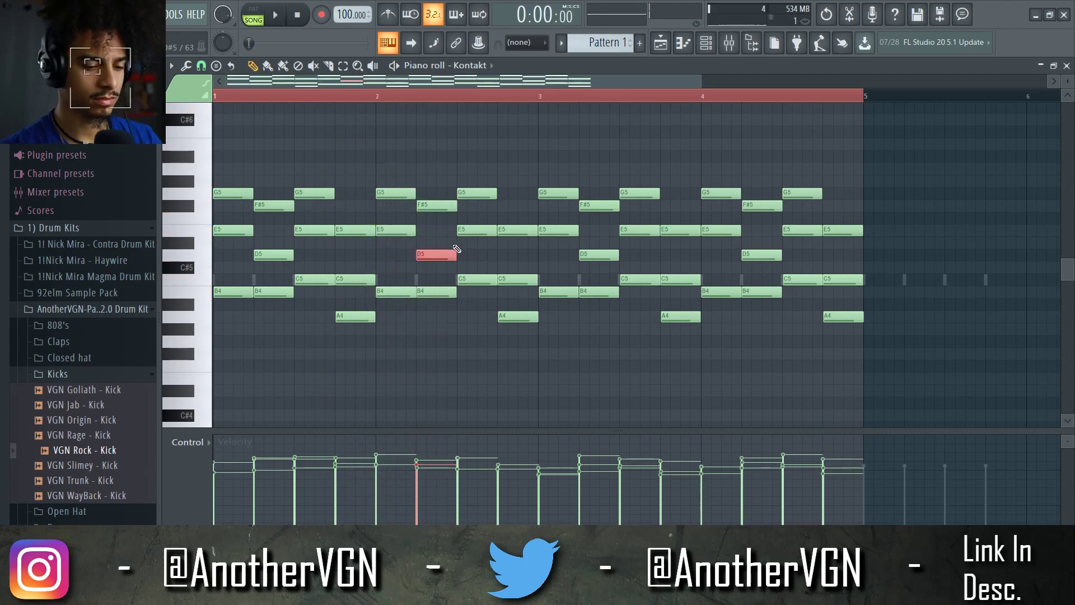
key("space")
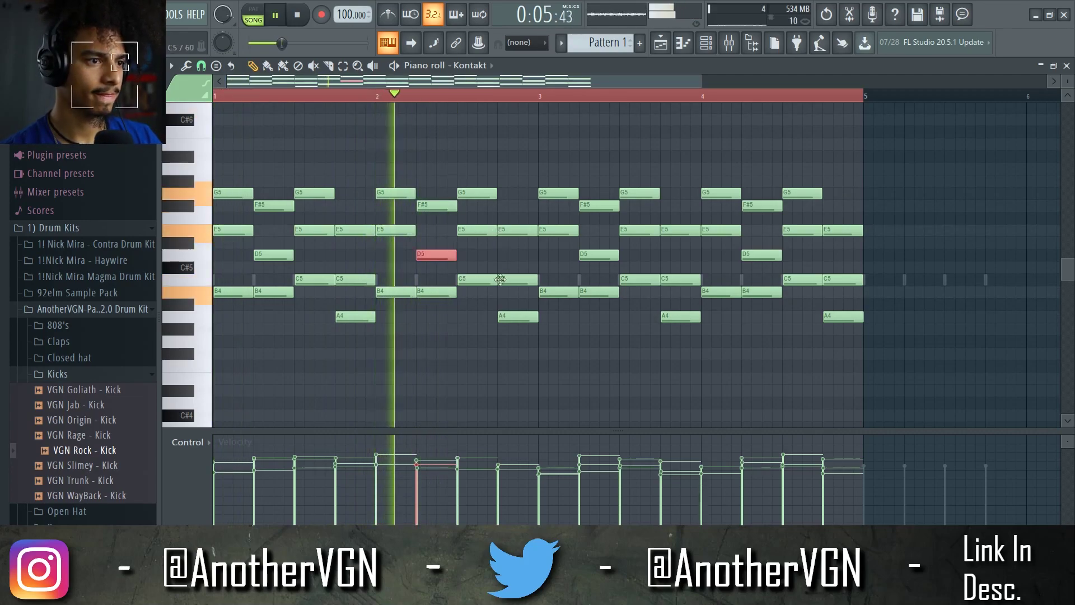
left_click(515, 317)
key("ctrl+Up")
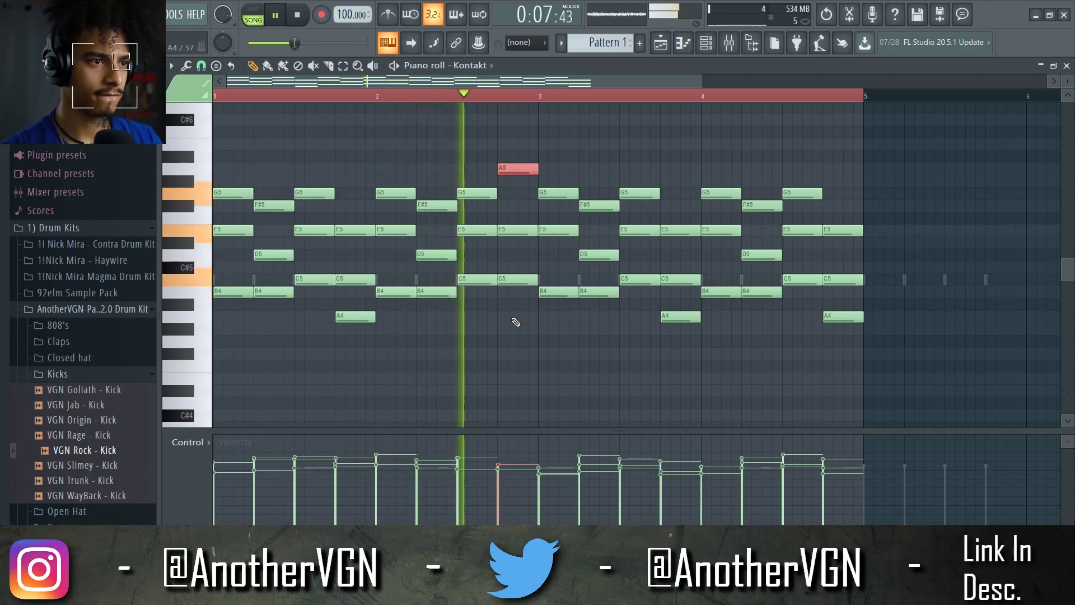
left_click(586, 127, "ctrl")
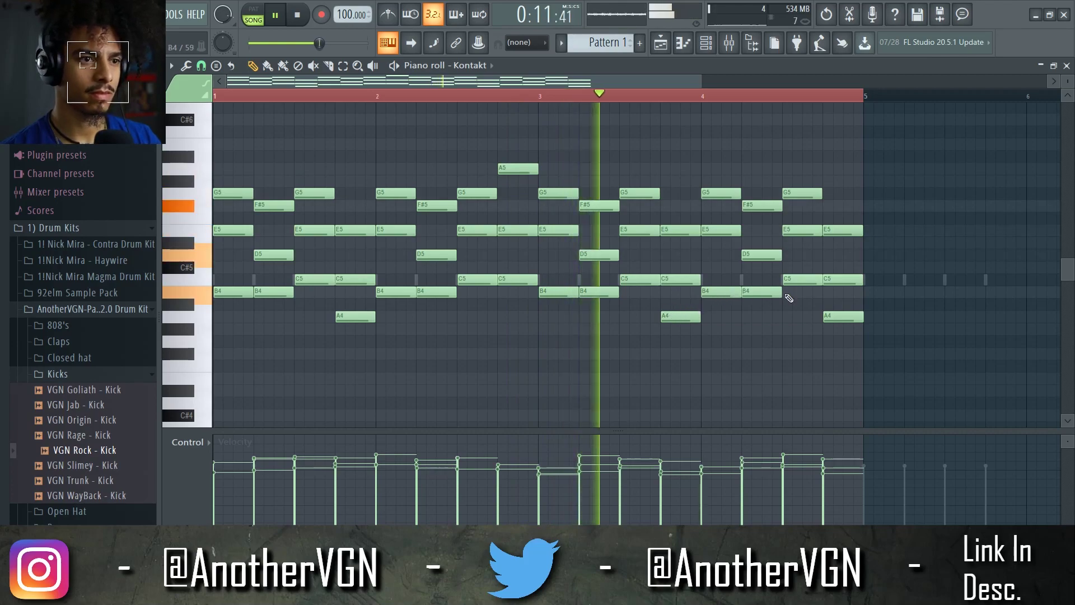
Raise bar 4's last A4 and its beat-three C5 one octave each, to A5 and C6, then stop playback
left_click(843, 317)
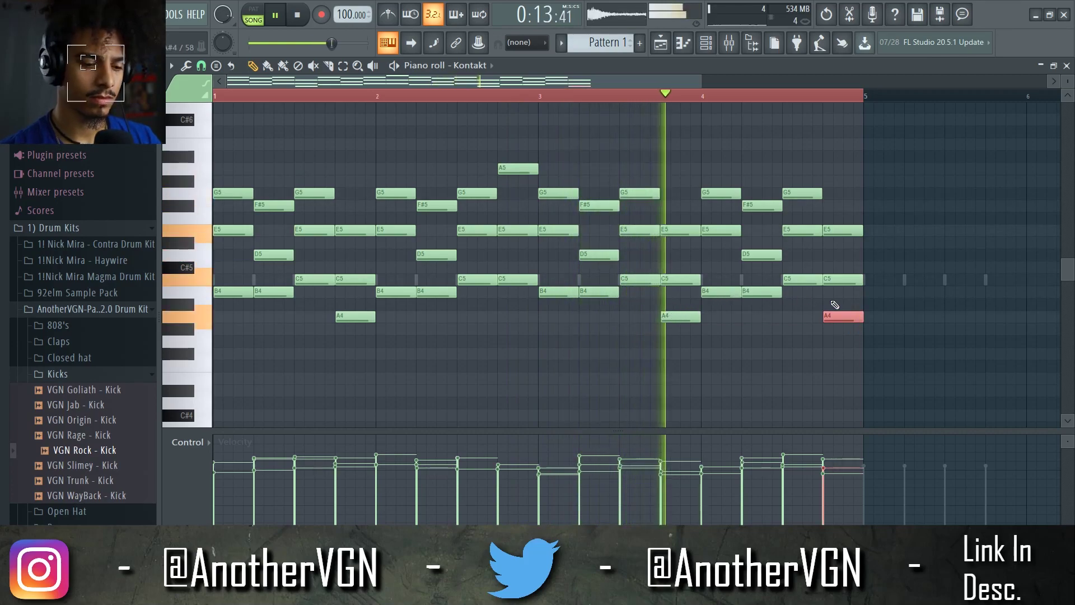
key("ctrl+Up")
left_click(805, 279)
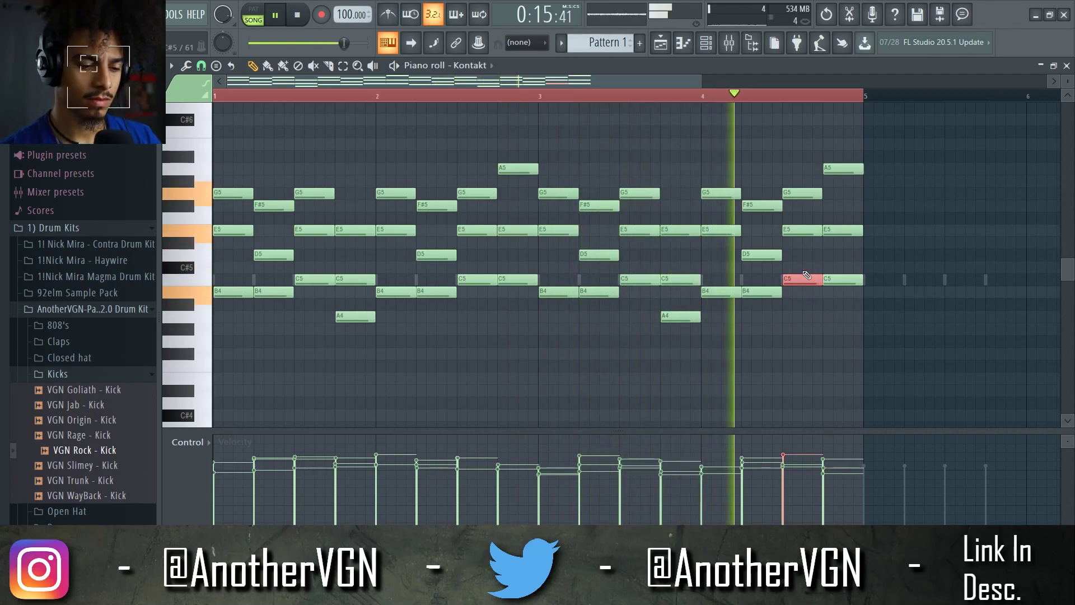
key("ctrl+Up")
key("ctrl+d")
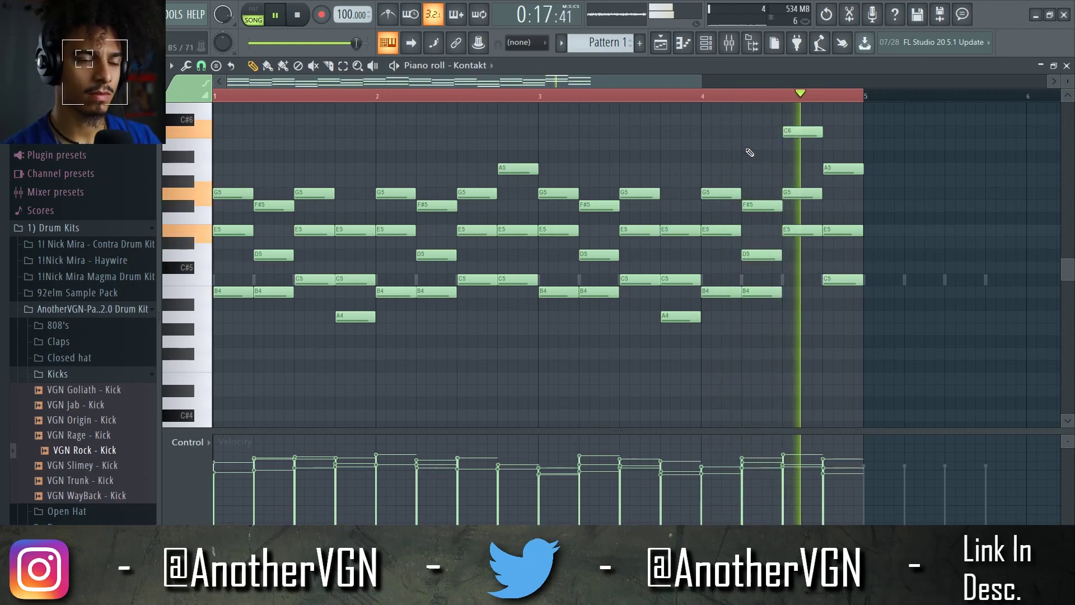
key("space")
Show VGN Rock - Kick in the piano roll and, with 1/2 step snapping, place bar 1's last kick half a step after the previous one
left_click(705, 44)
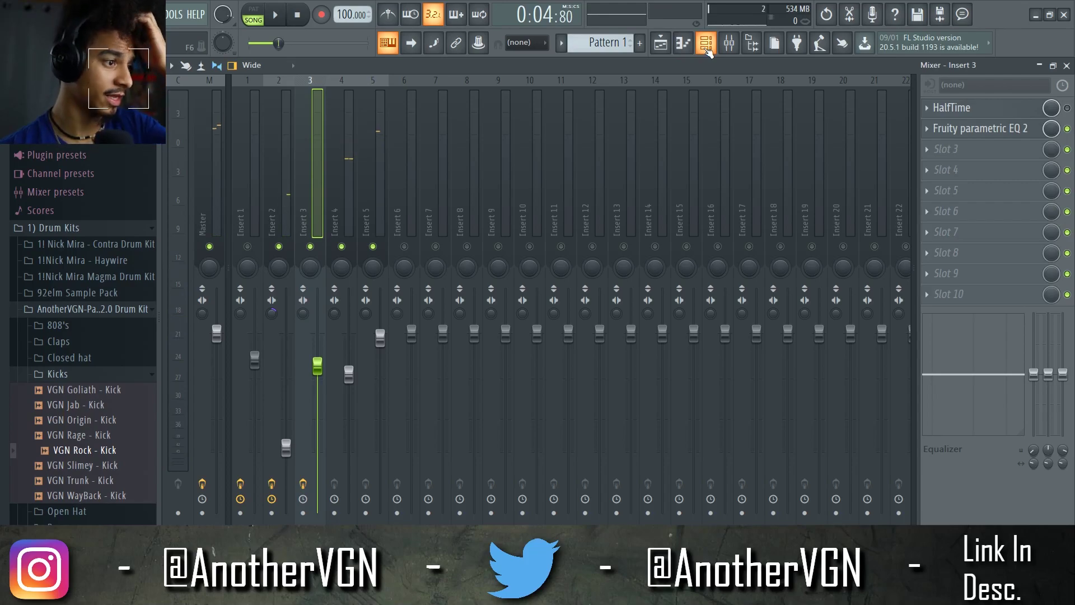
left_click(707, 46)
left_click(678, 46)
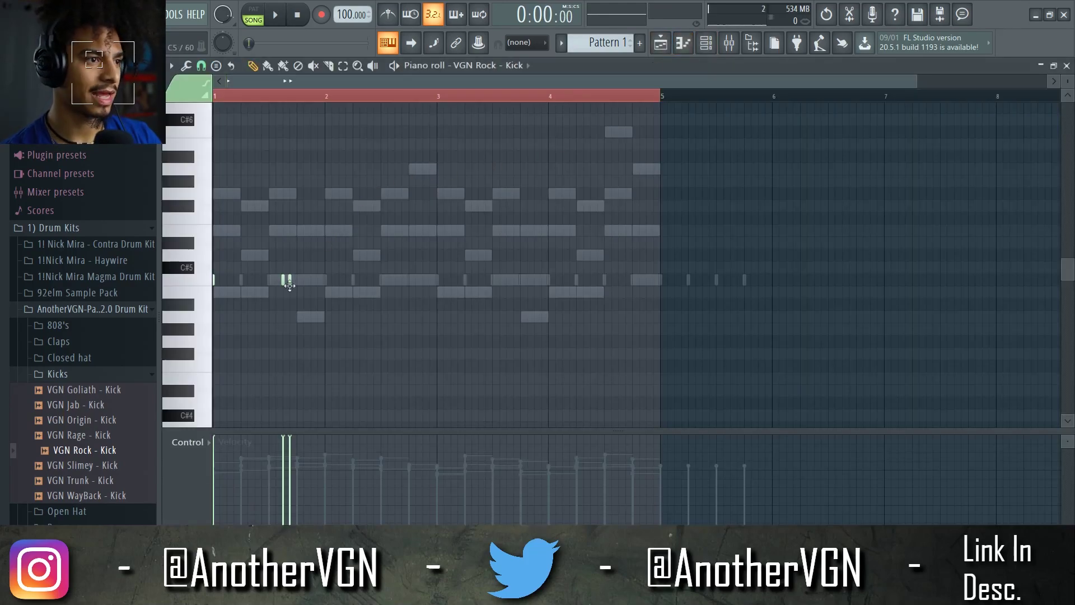
scroll(300, 285, "up", 5, "ctrl")
left_click(202, 66)
left_click(224, 178)
left_click(379, 283)
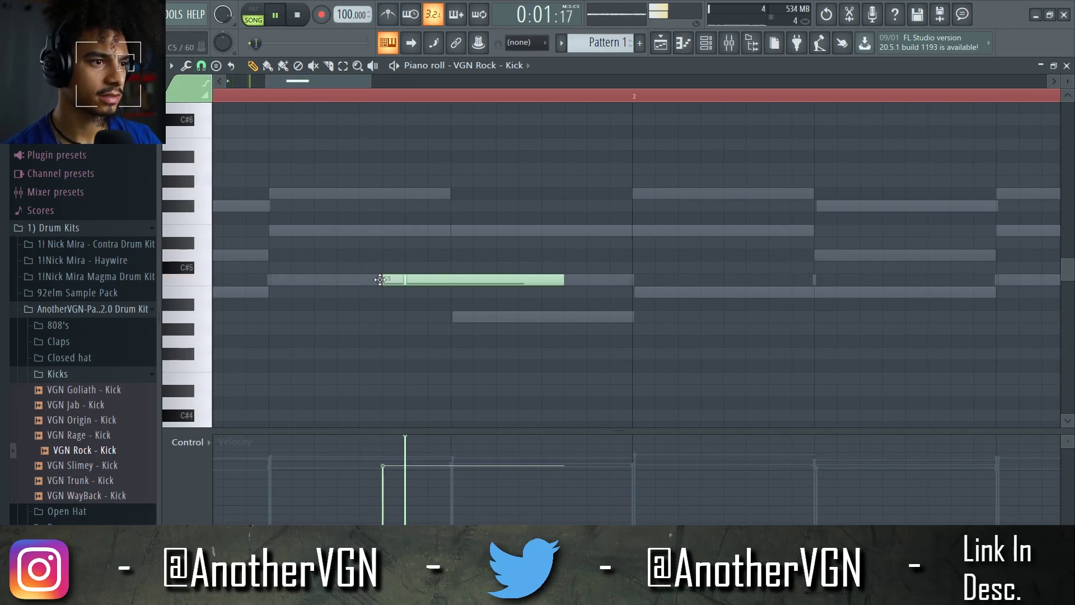
right_click(386, 283)
left_click(382, 280)
key("space")
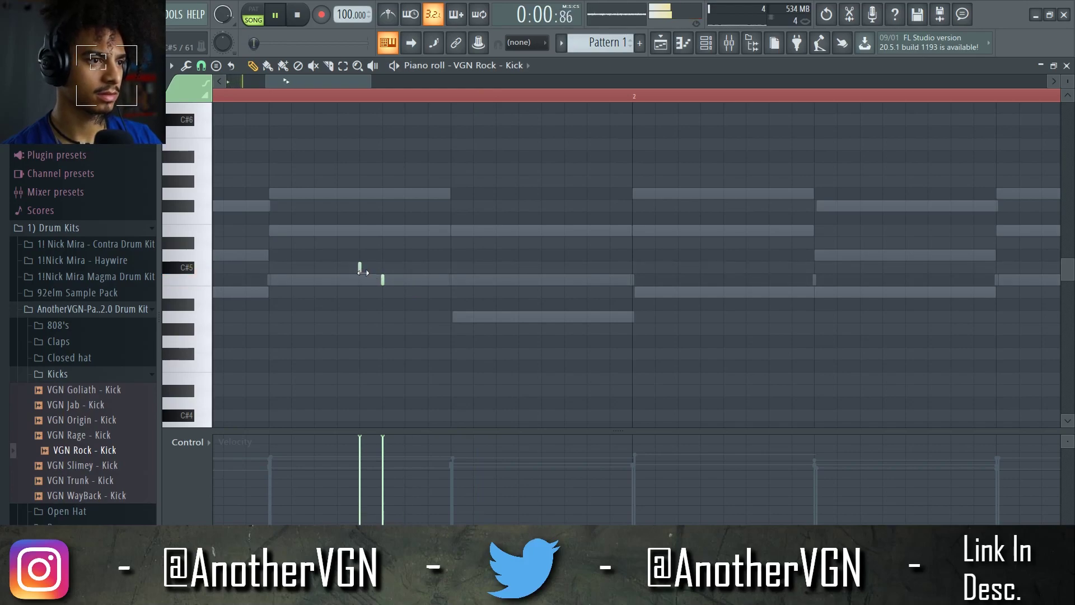
Add kicks in bar 2 on the downbeat and twice within its third beat
scroll(361, 276, "down", 2)
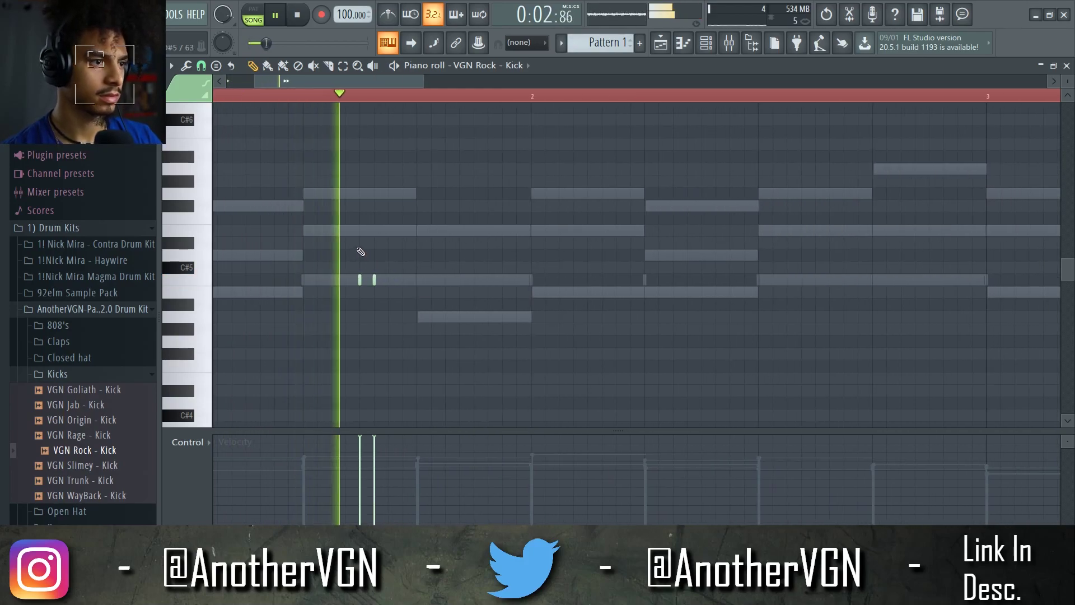
scroll(434, 263, "down", 2)
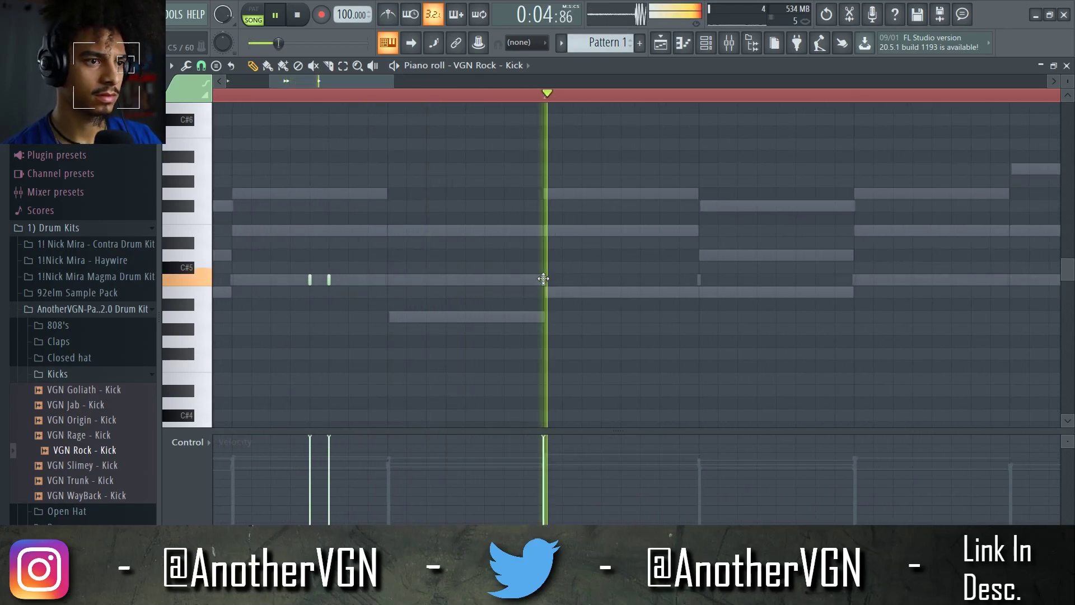
scroll(644, 289, "up", 3)
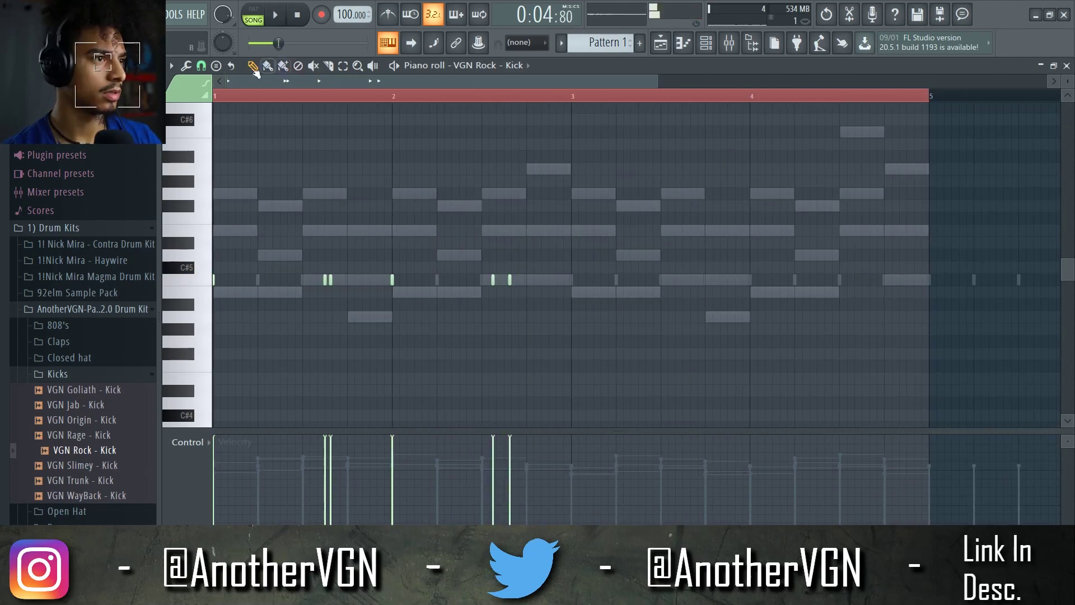
With Bar snapping, duplicate the first two bars of kicks into bars 3 and 4 and play the pattern back
left_click(202, 66)
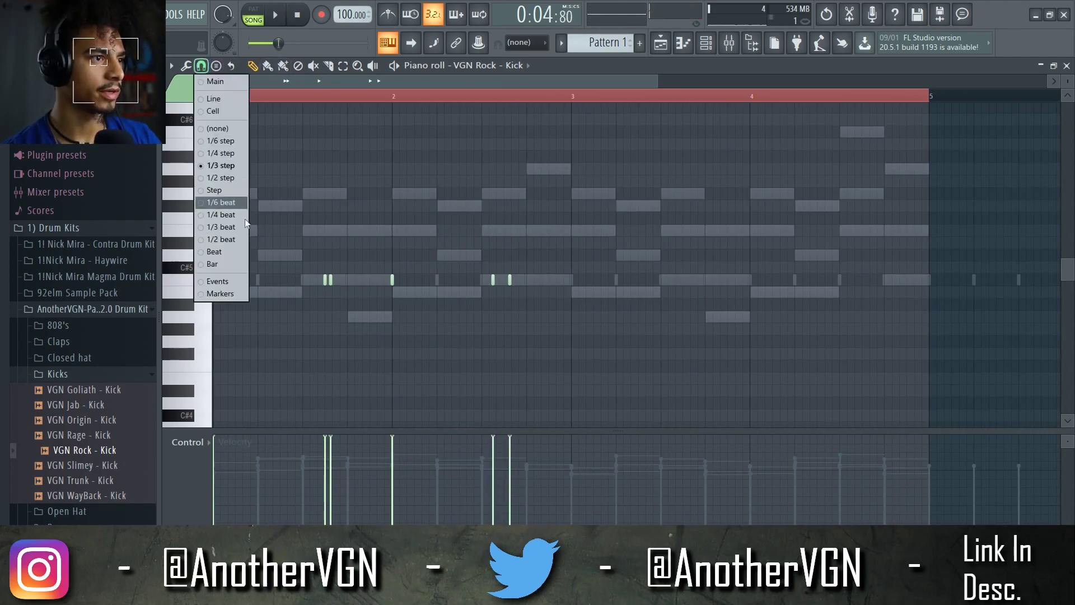
left_click(221, 263)
left_click_drag(566, 99, 3, 188)
key("ctrl+b")
left_click(365, 100)
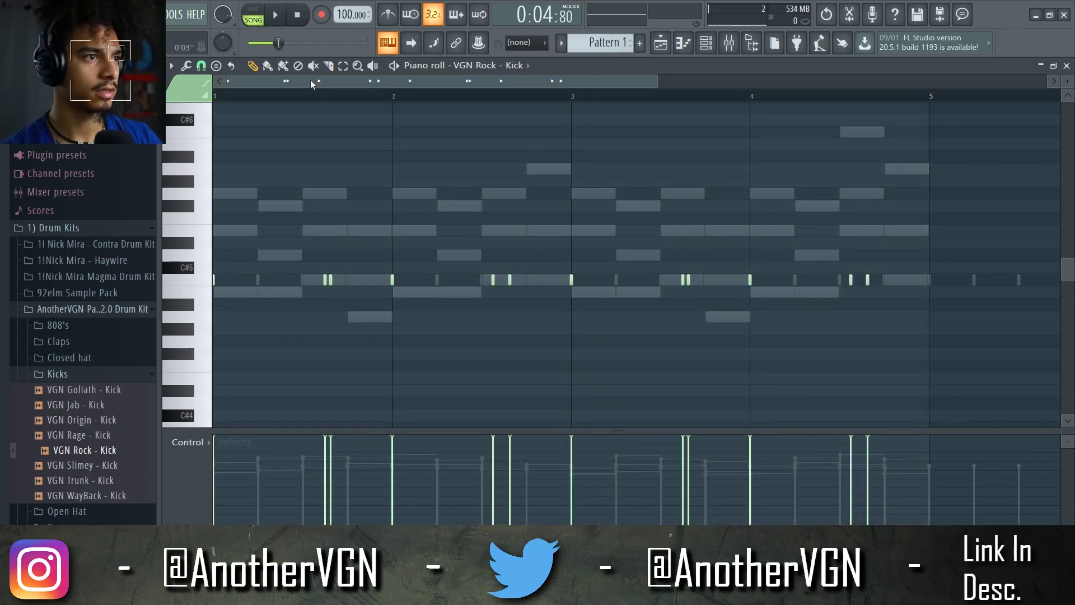
key("space")
scroll(300, 196, "down", 2)
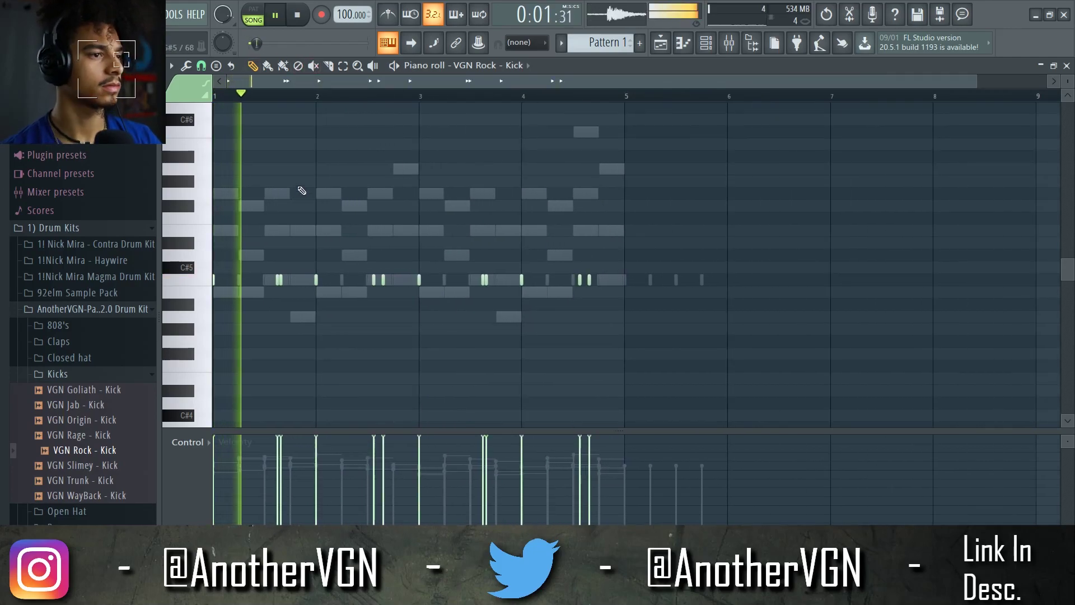
scroll(301, 185, "up", 1)
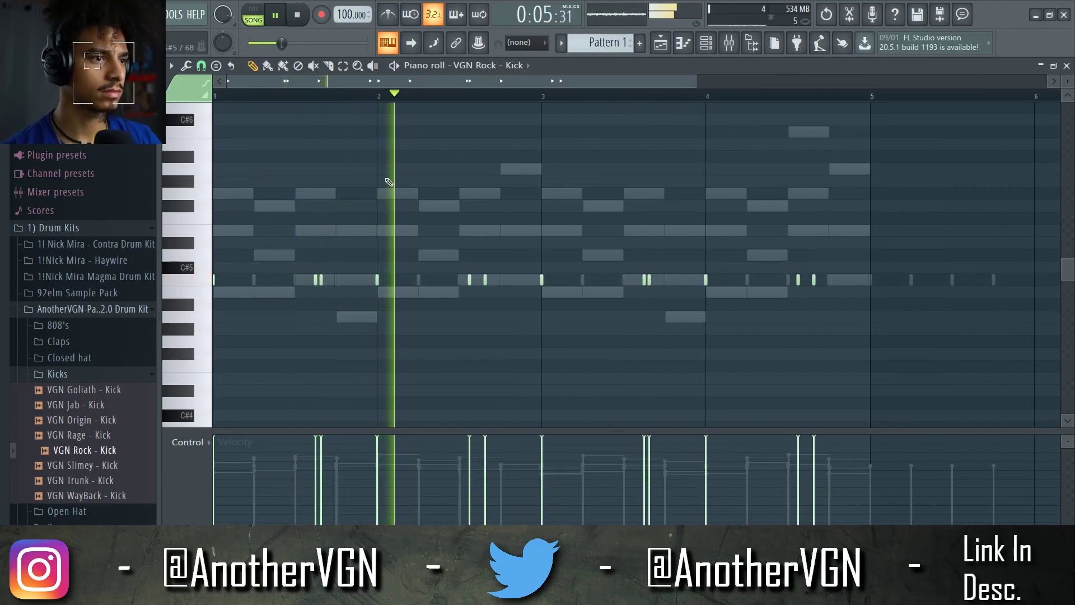
scroll(540, 200, "up", 1)
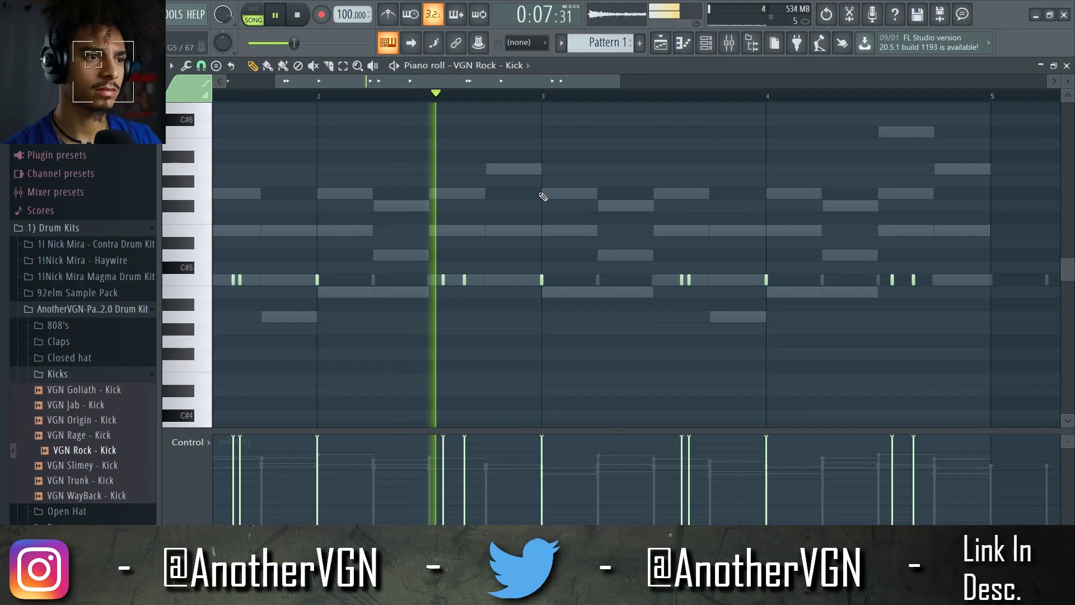
scroll(540, 194, "down", 1)
scroll(594, 200, "down", 1)
scroll(580, 195, "up", 3)
left_click(201, 66)
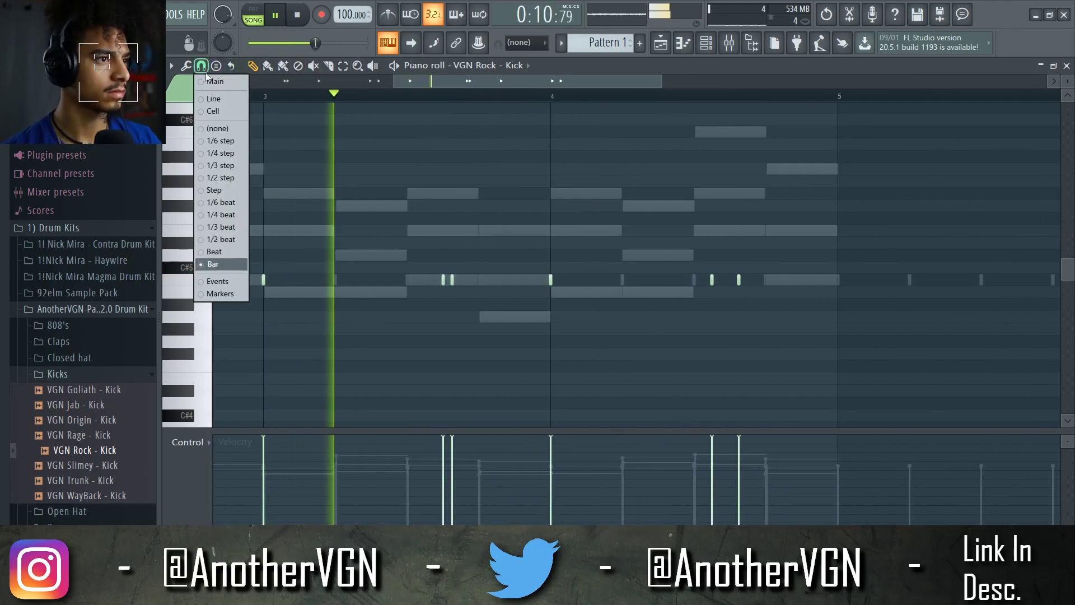
left_click(226, 188)
scroll(595, 233, "up", 3)
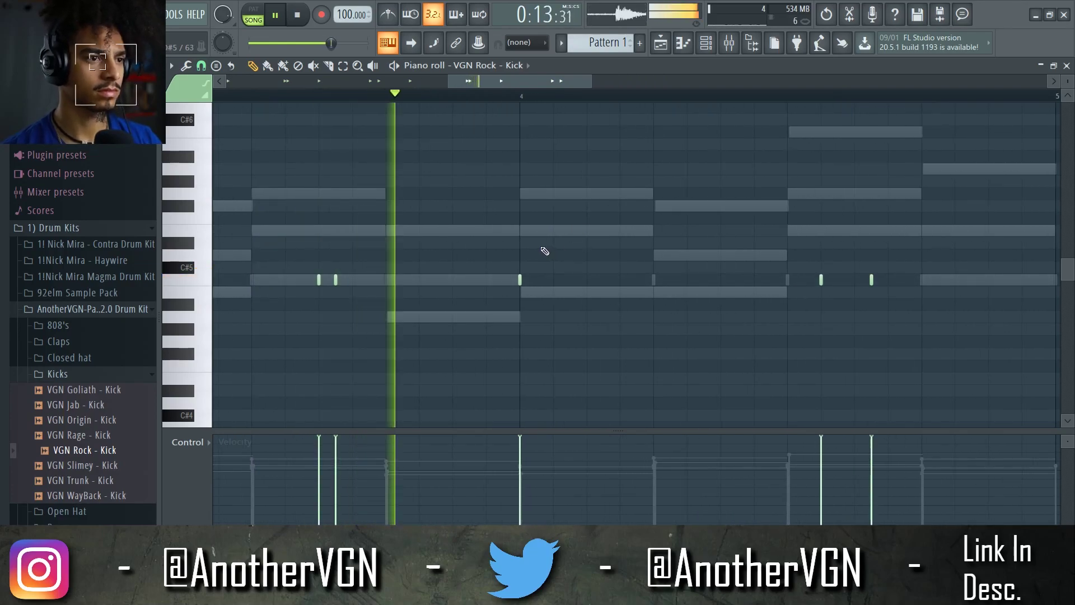
left_click(588, 280)
right_click(588, 280)
Replay from just before bar 4 and, with 1/3 step snapping, add a kick one step after bar 4's downbeat
left_click(469, 95)
key("space")
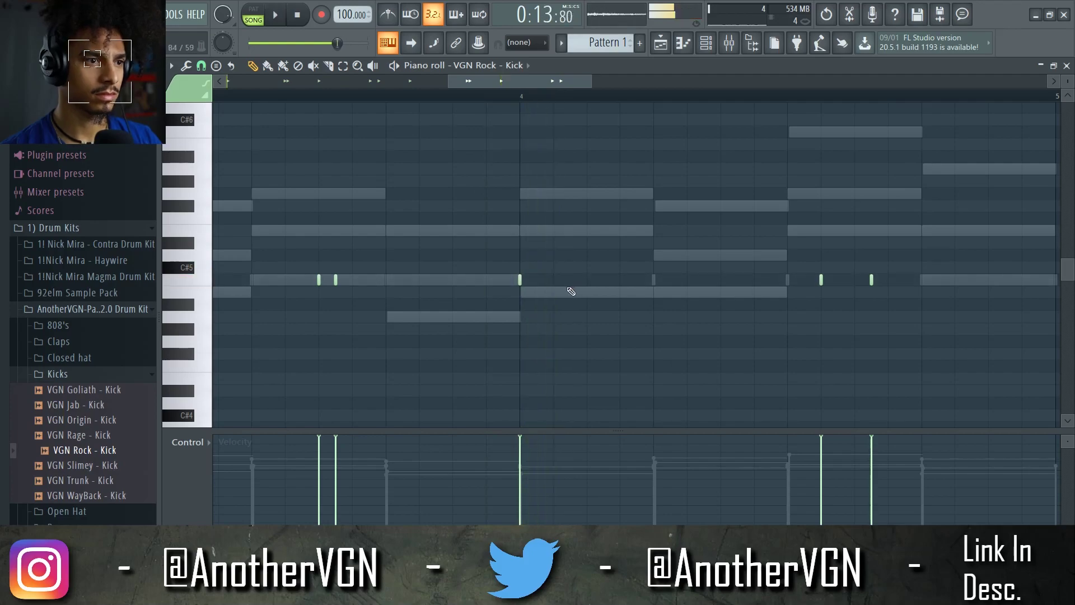
left_click(201, 65)
left_click(217, 166)
key("space")
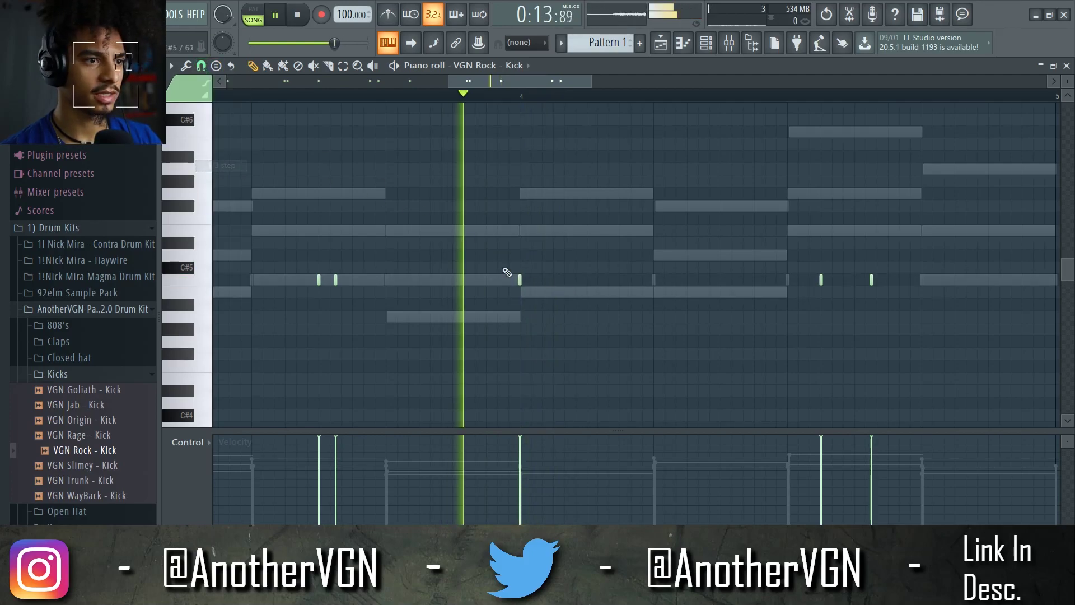
left_click(564, 280)
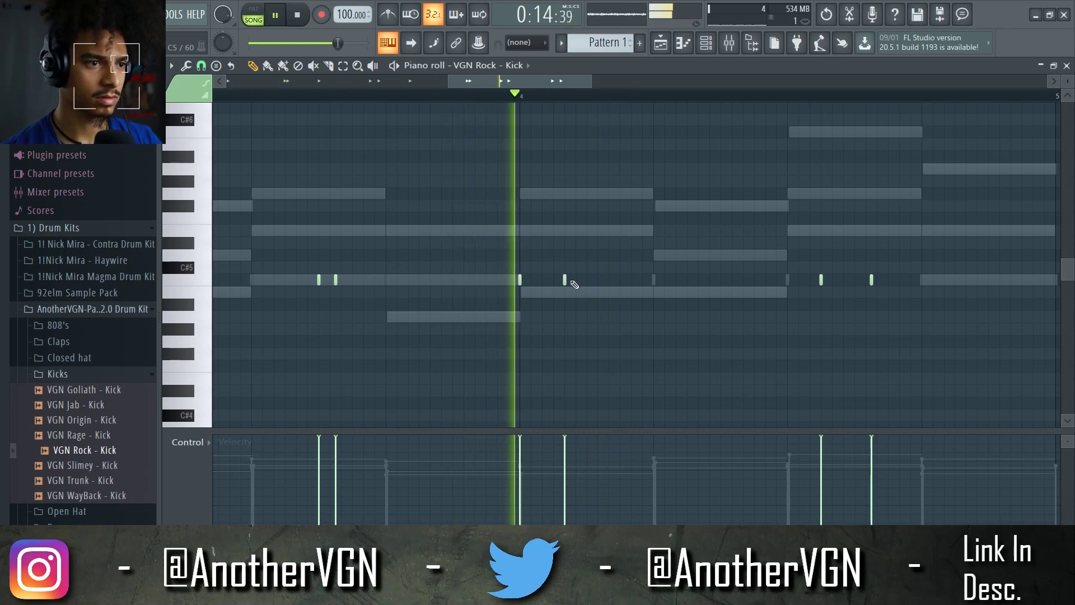
left_click(611, 279)
scroll(616, 280, "up", 2)
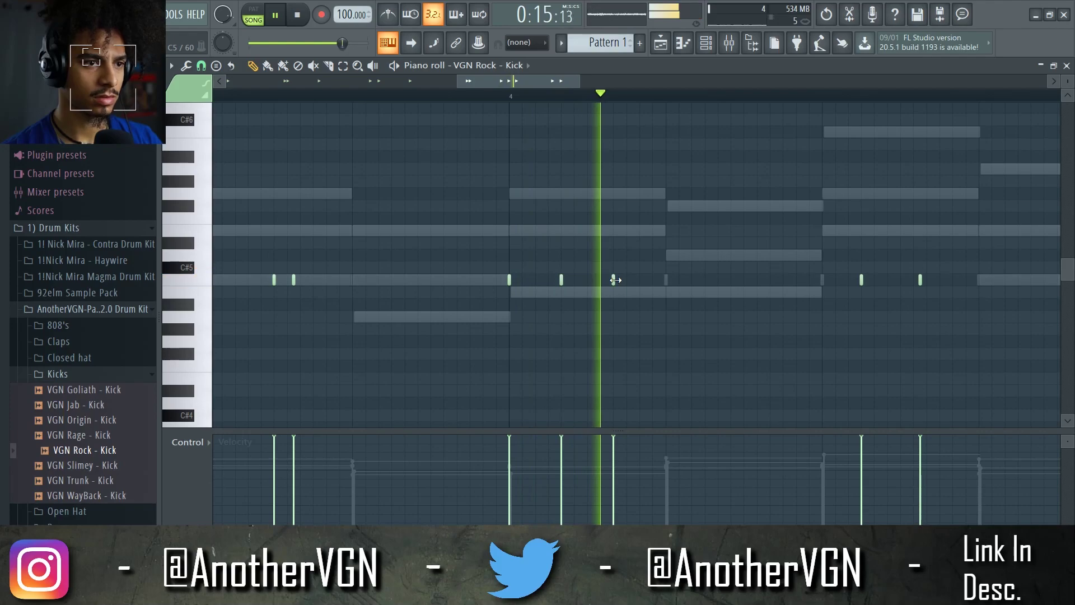
scroll(614, 280, "up", 1)
left_click(514, 281)
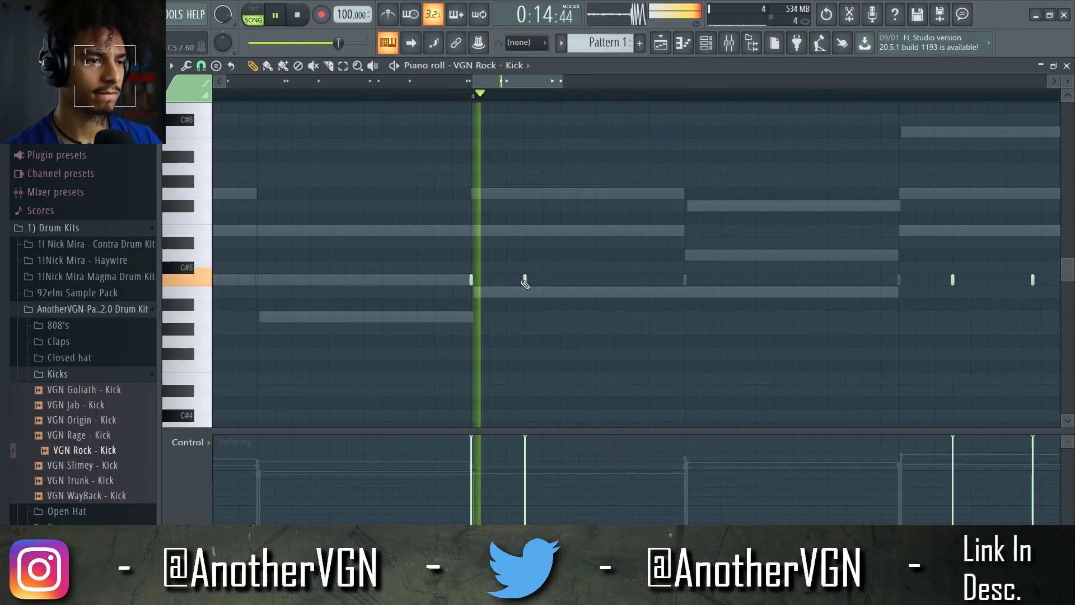
scroll(571, 268, "down", 3)
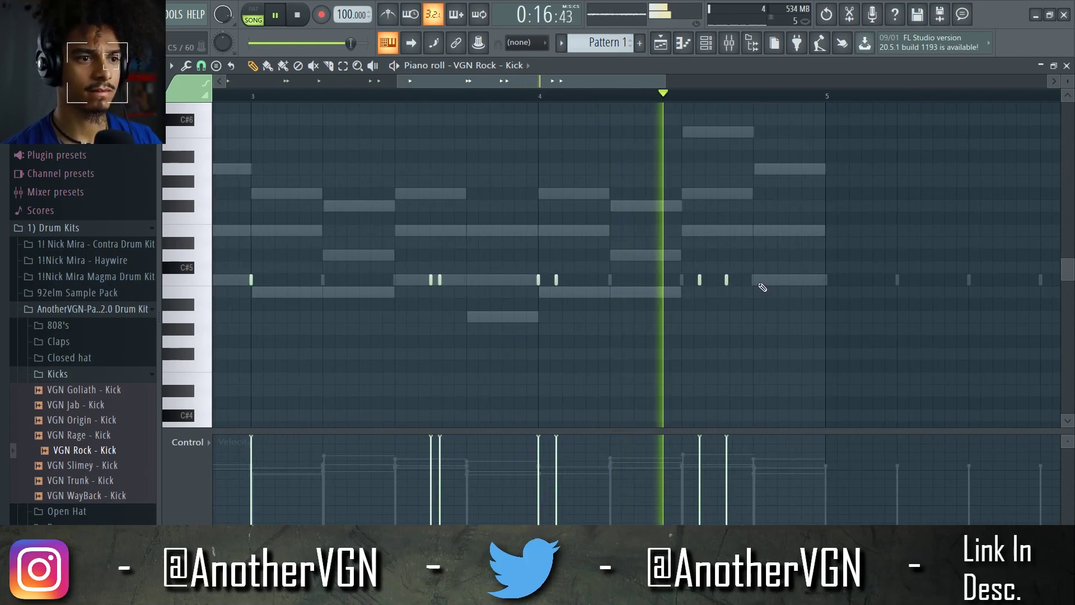
Add a kick halfway through bar 4's last beat and try out extra kicks just before it
scroll(758, 286, "up", 3)
left_click(835, 280)
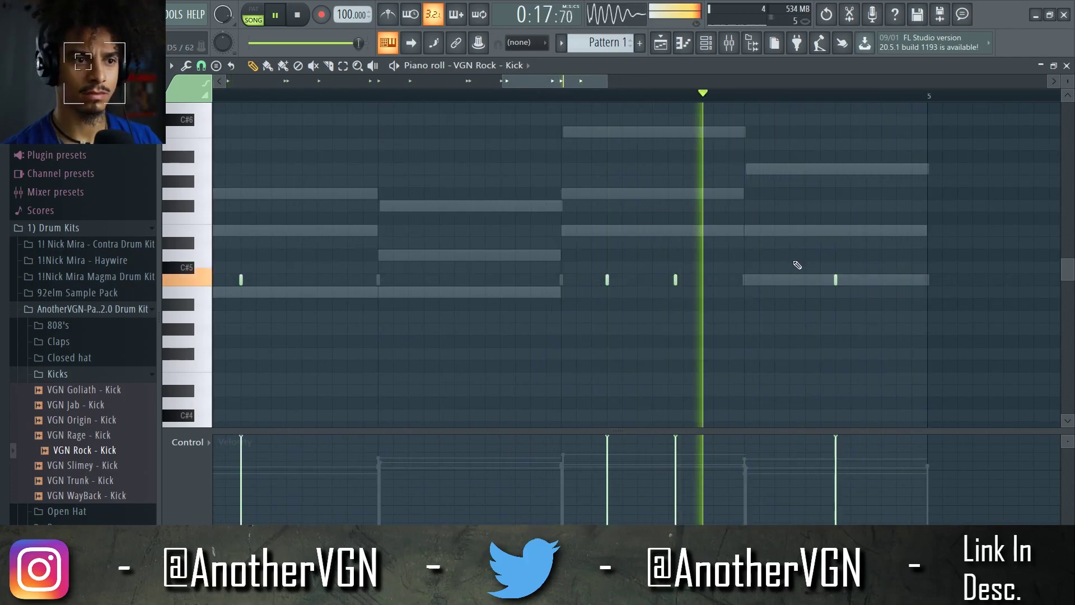
left_click(806, 280)
key("space")
key("space")
right_click(805, 281)
left_click(790, 281)
left_click(806, 280)
right_click(790, 279)
right_click(805, 279)
Add a second kick right after the mid-beat kick in bar 4's last beat and play the pattern
left_click(835, 279)
left_click(866, 279)
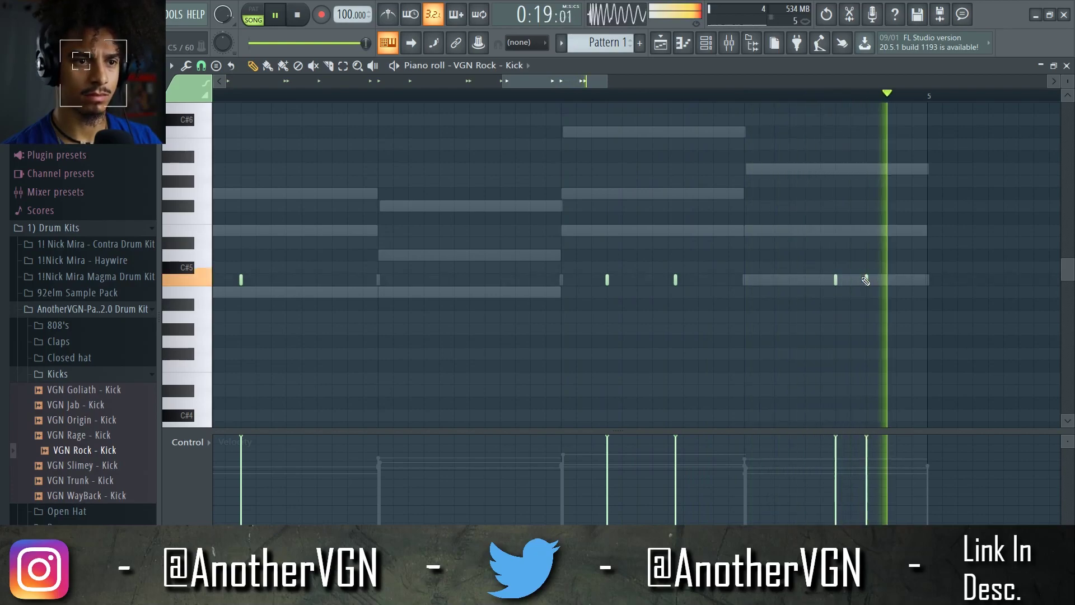
left_click(857, 280)
scroll(820, 242, "down", 3)
scroll(707, 193, "down", 2)
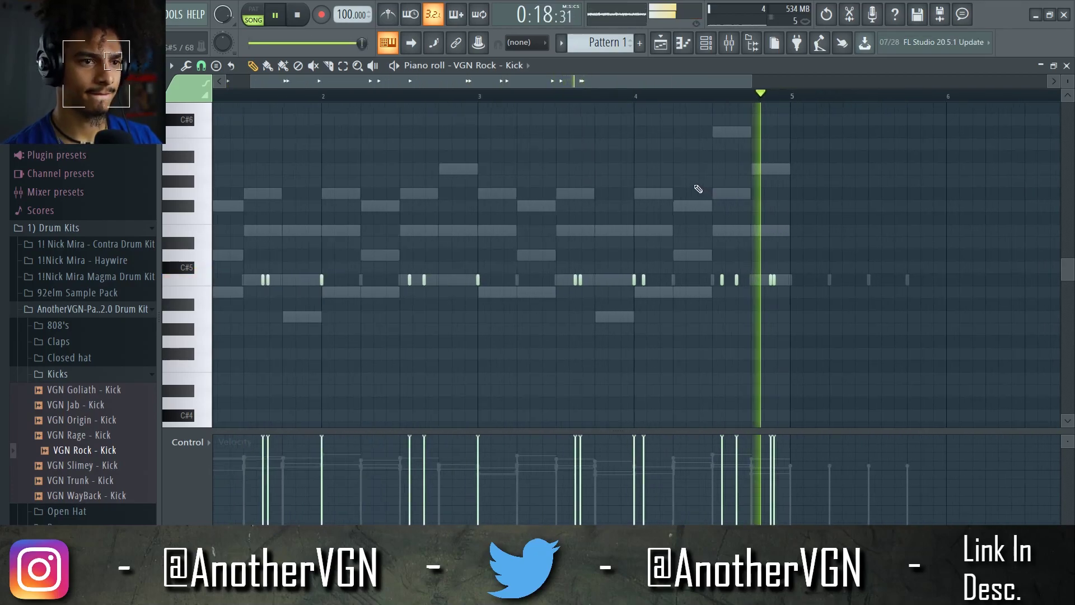
With 1/2 step snapping, reposition bar 4's last kick half a step after the one before it and play the full pattern
scroll(644, 252, "up", 5)
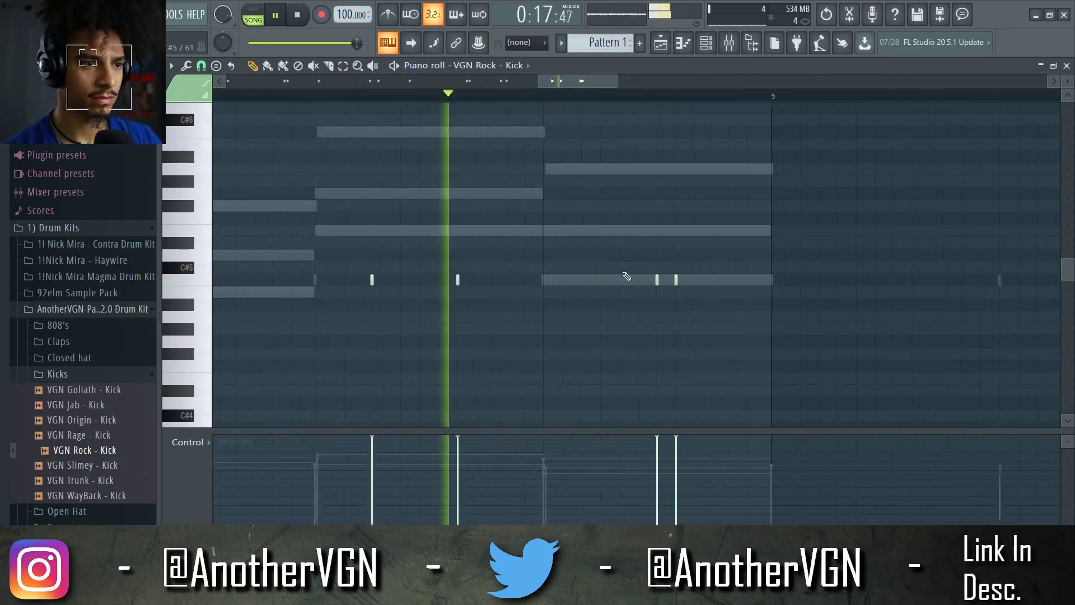
right_click(650, 280)
left_click(681, 281)
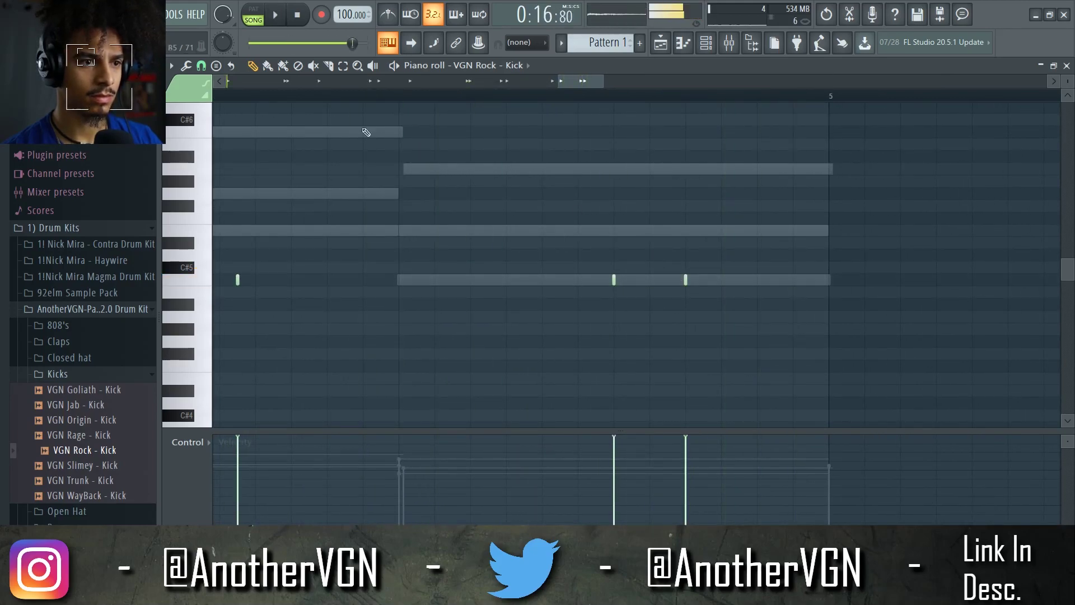
left_click(200, 66)
left_click(218, 178)
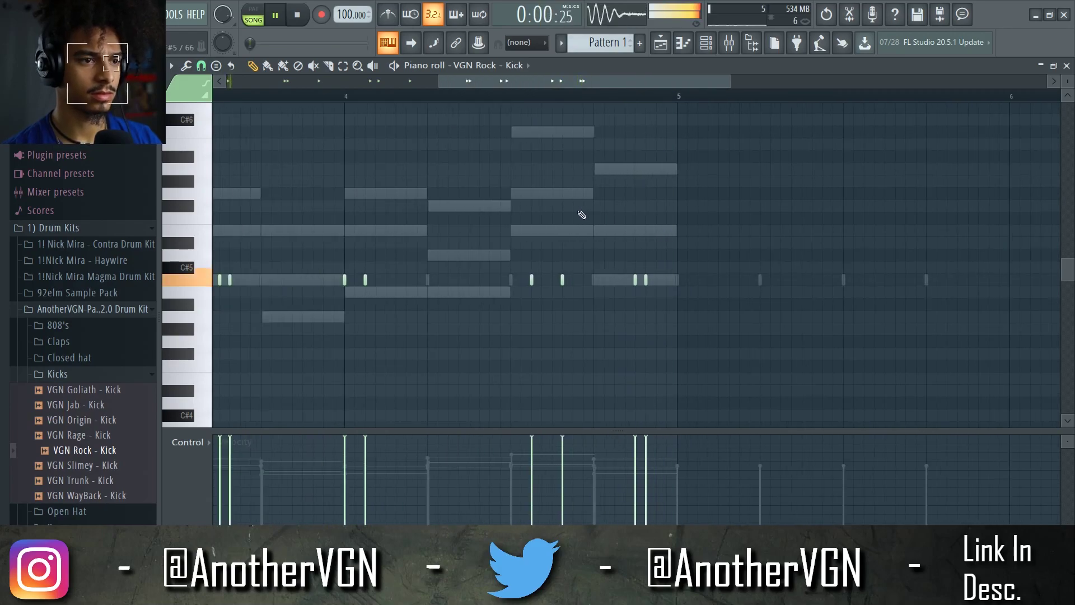
scroll(581, 214, "down", 3)
scroll(416, 149, "down", 2)
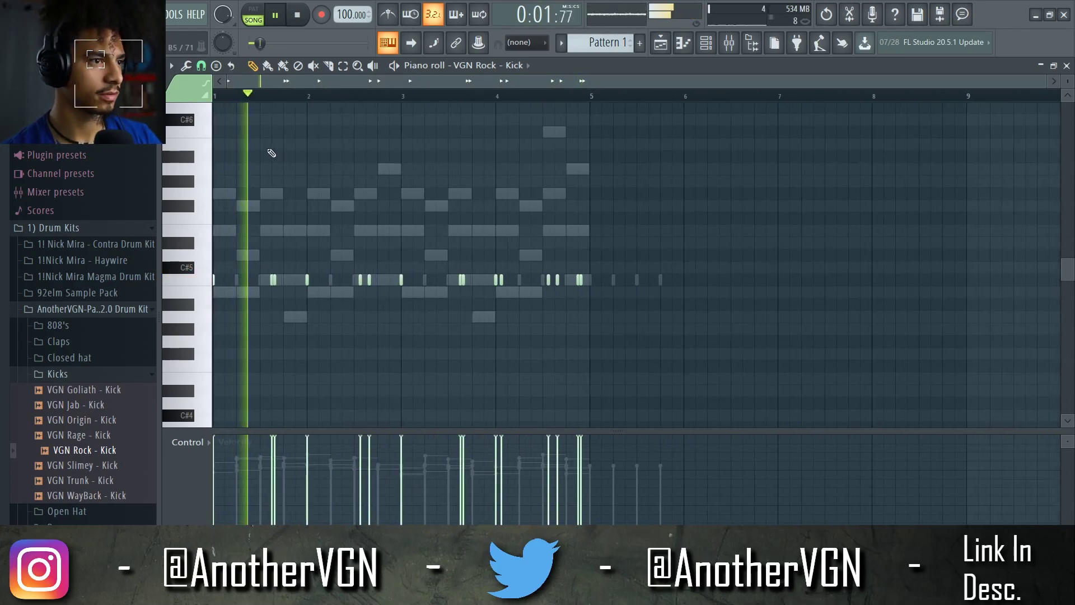
Load Fruity Soft Clipper into slot 6 of the mixer's Master track
left_click(706, 43)
left_click(728, 42)
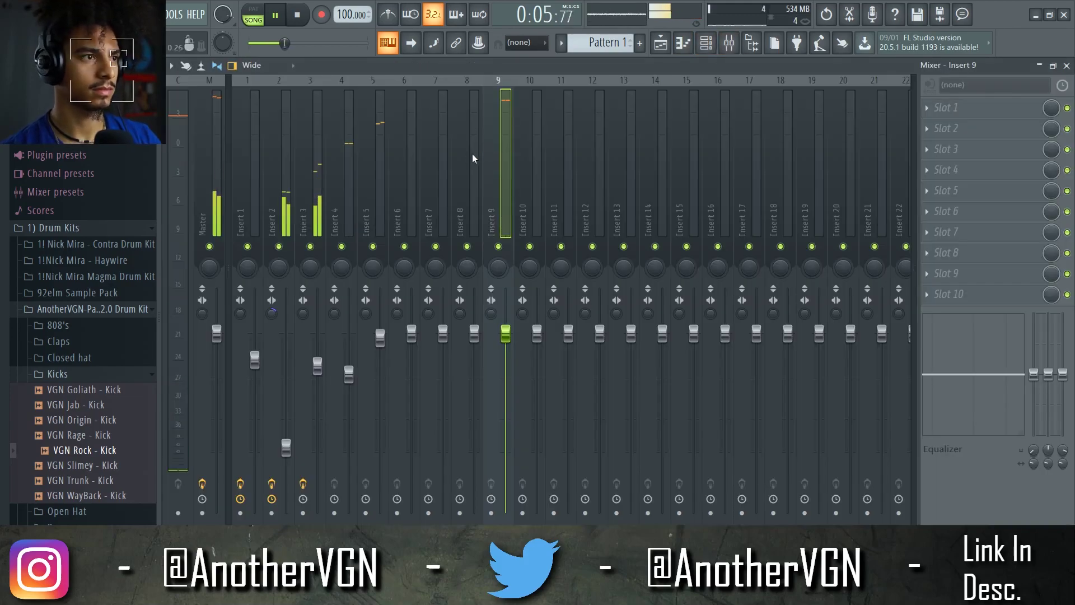
left_click(219, 128)
left_click(947, 211)
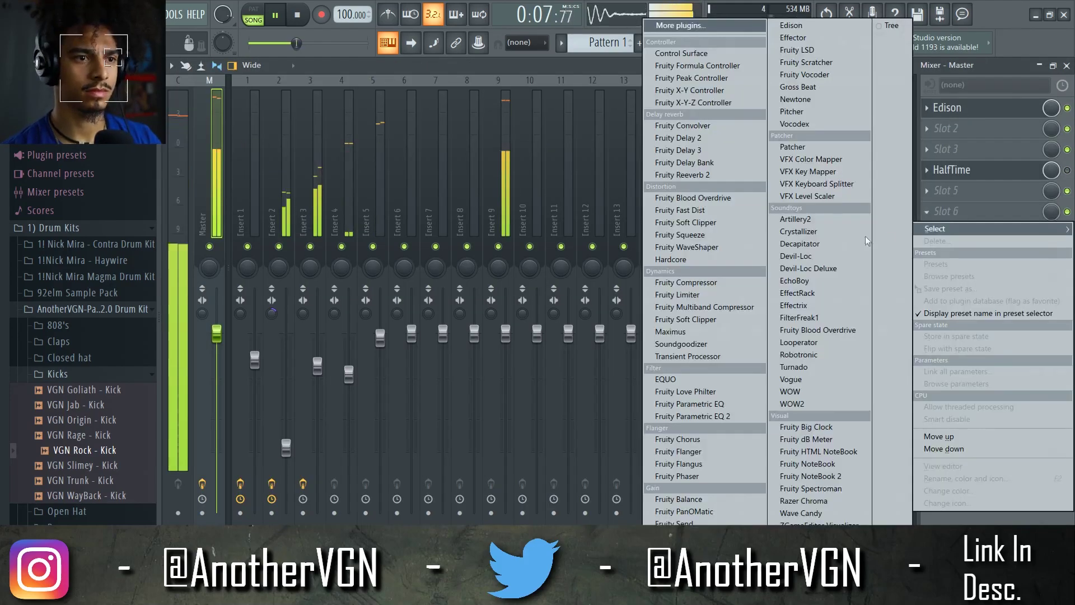
left_click(682, 315)
left_click(479, 243)
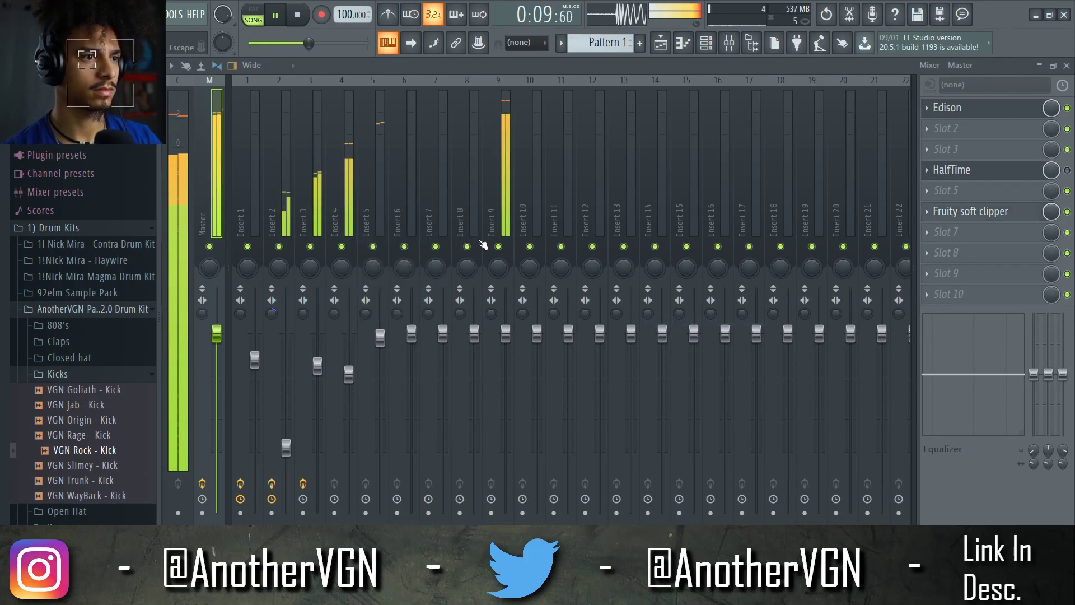
Show the VGN Freight - 808 channel in the piano roll for editing
left_click(662, 45)
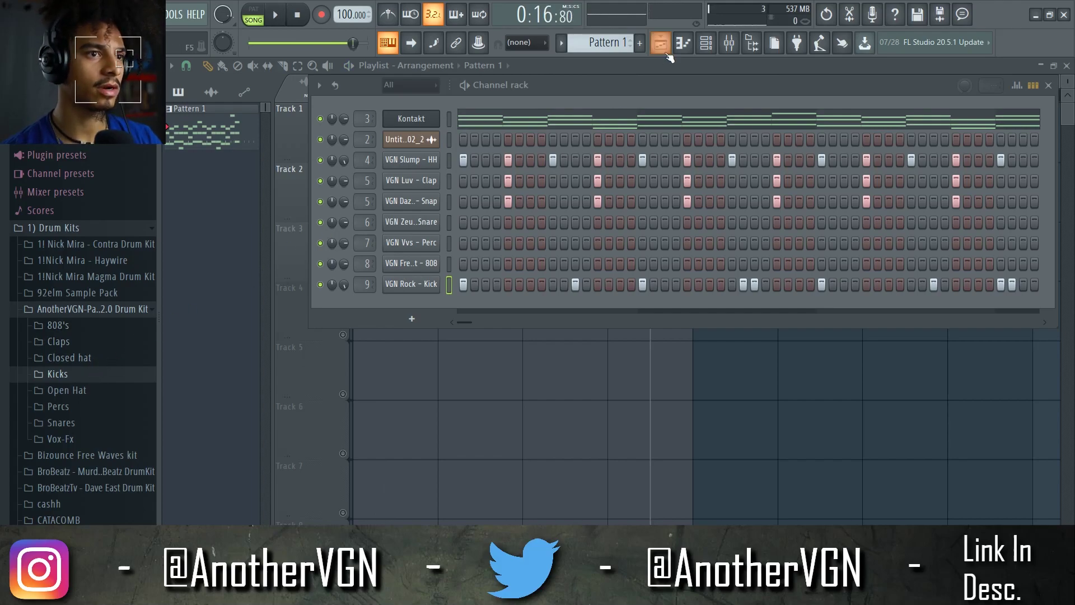
left_click(678, 49)
left_click(480, 68)
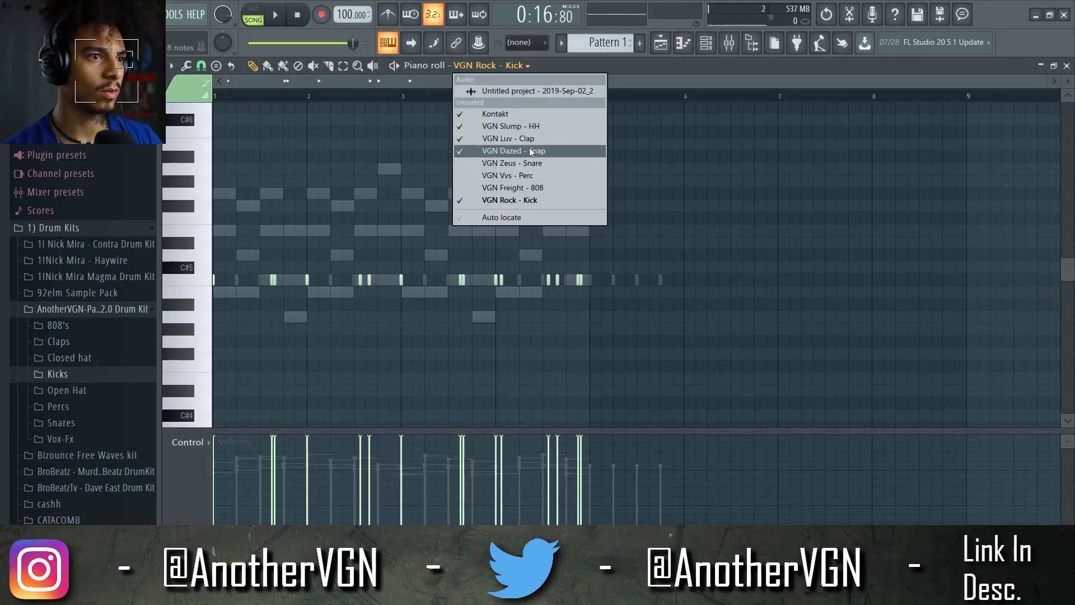
left_click(512, 188)
Unmute mixer inserts 2 to 5 to hear them with the 808 and kick during playback
left_click(729, 46)
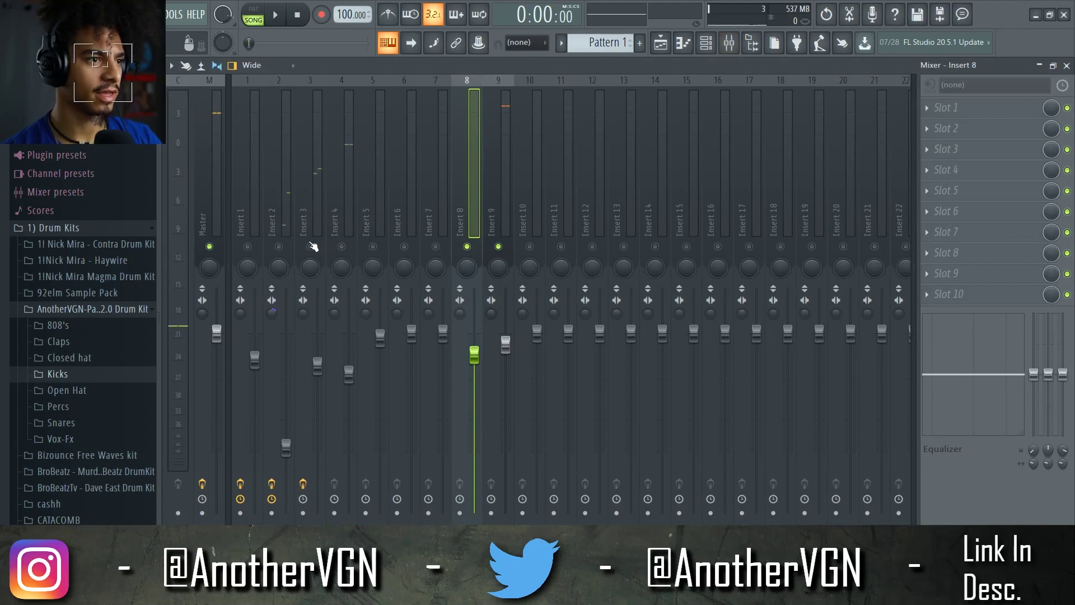
key("space")
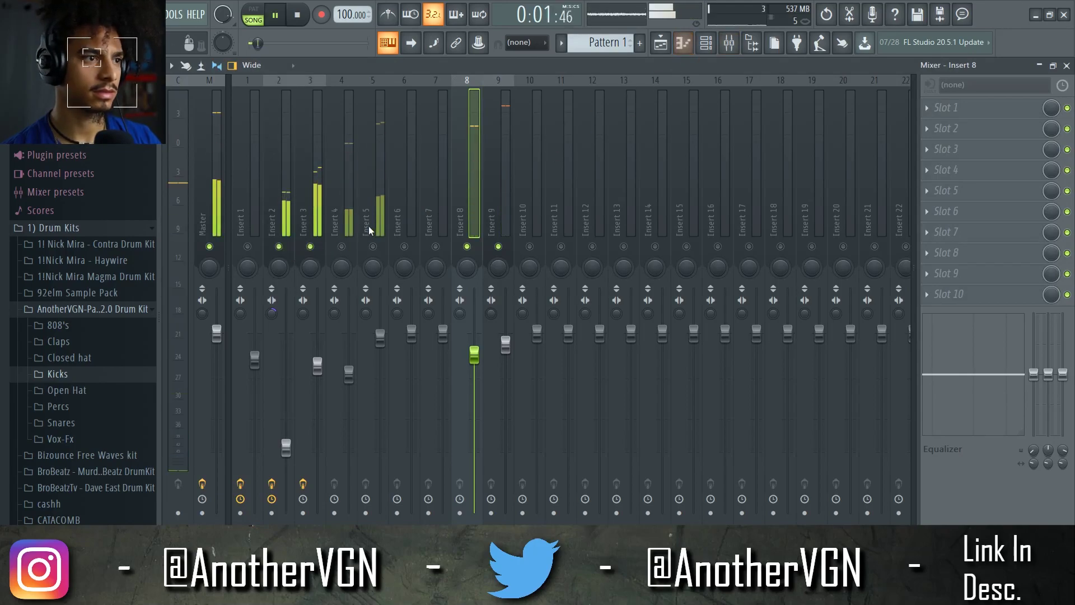
key("space")
left_click(372, 248)
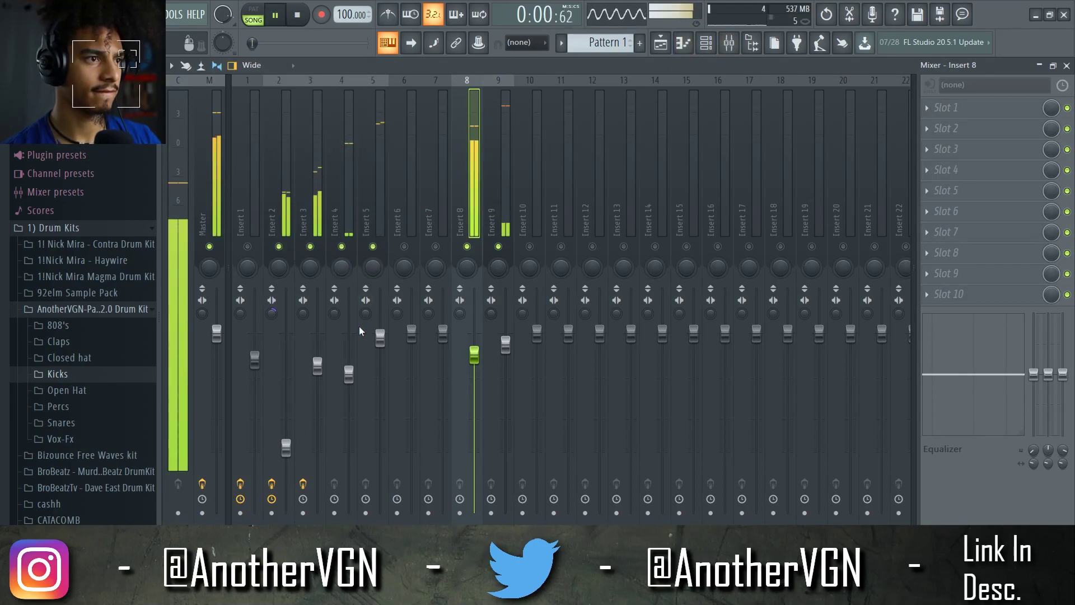
left_click(350, 325)
Change the note snapping and add a C#5 808 note on bar 2's downbeat, the same length as the first note
left_click(683, 43)
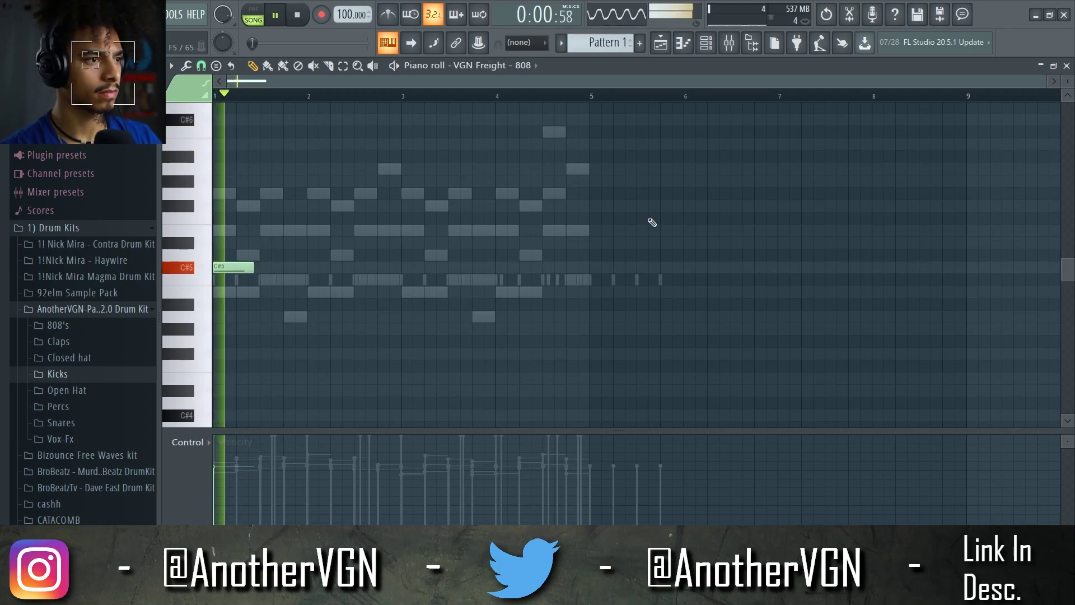
scroll(224, 215, "up", 4)
key("space")
left_click(202, 69)
left_click(222, 183)
scroll(269, 224, "down", 5)
key("space")
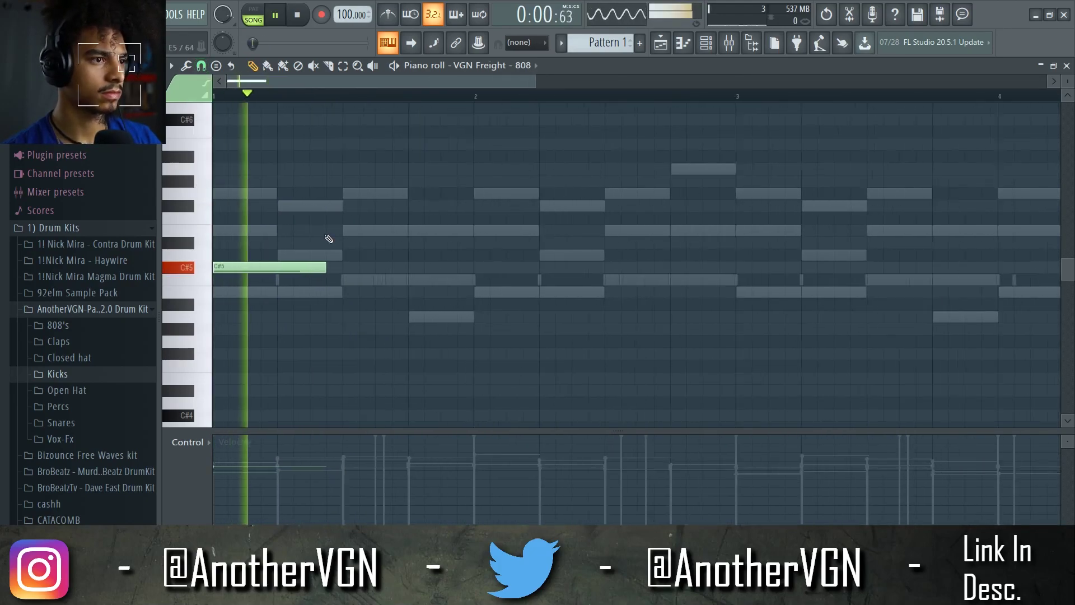
scroll(319, 234, "down", 2)
left_click(386, 267)
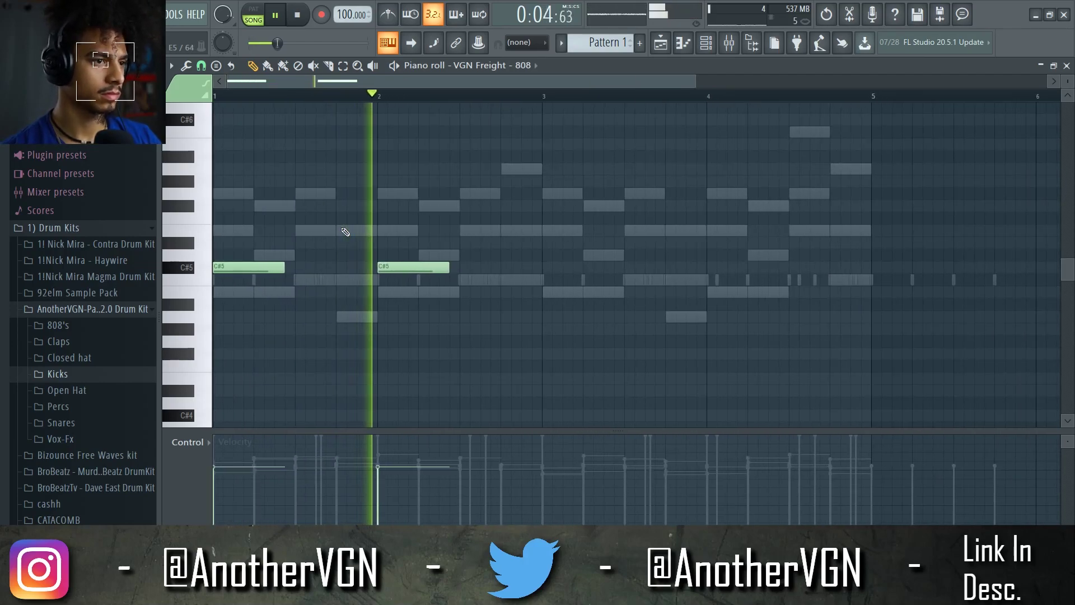
Add a three-step G#5 808 note starting one step before bar 2's last beat
scroll(471, 230, "up", 4)
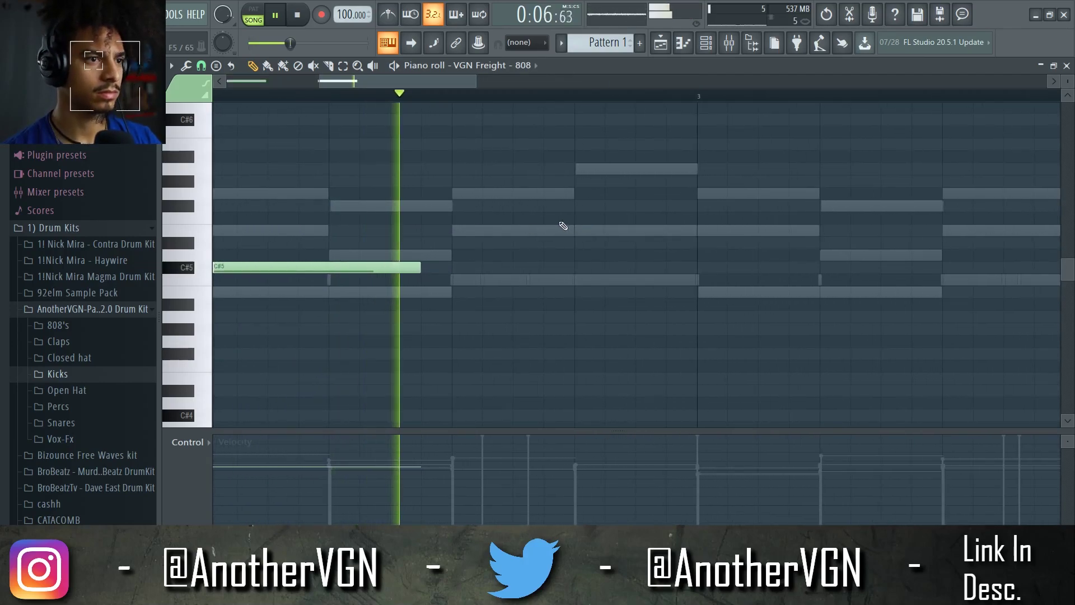
key("space")
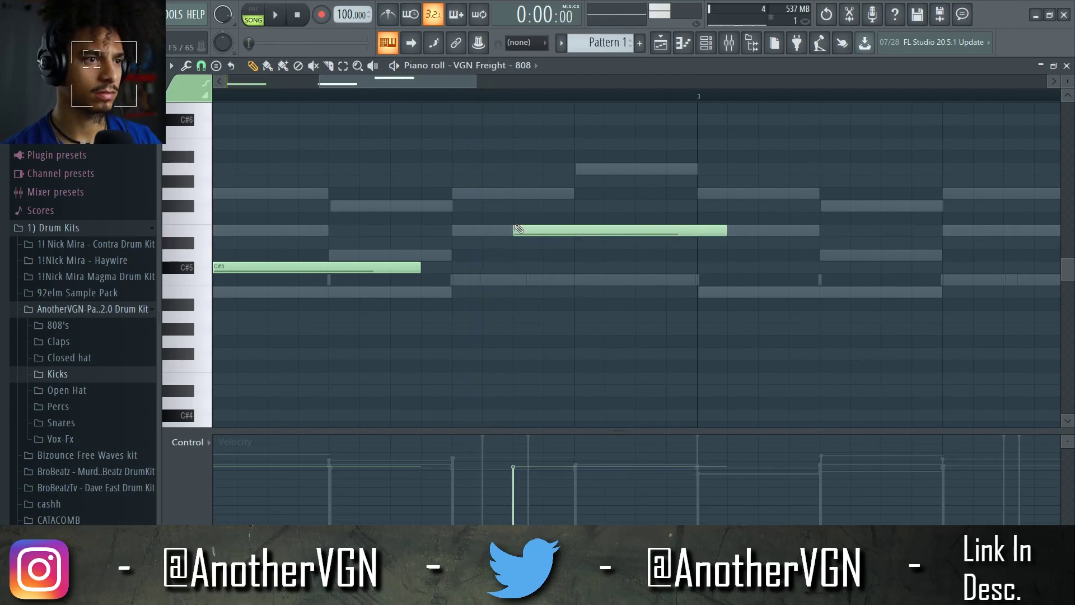
left_click_drag(522, 224, 520, 201)
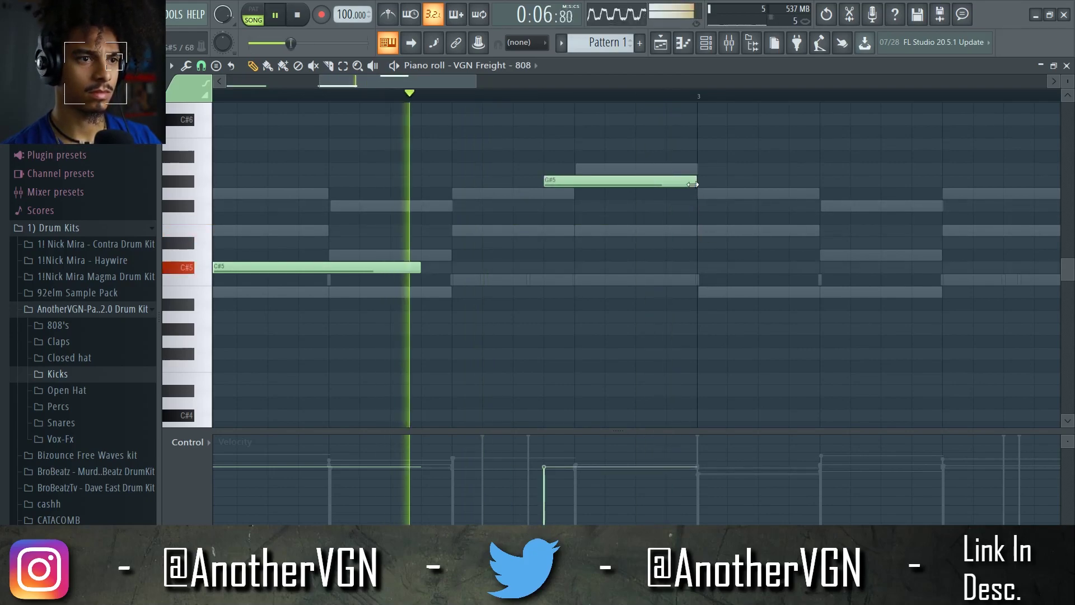
left_click_drag(693, 184, 636, 184)
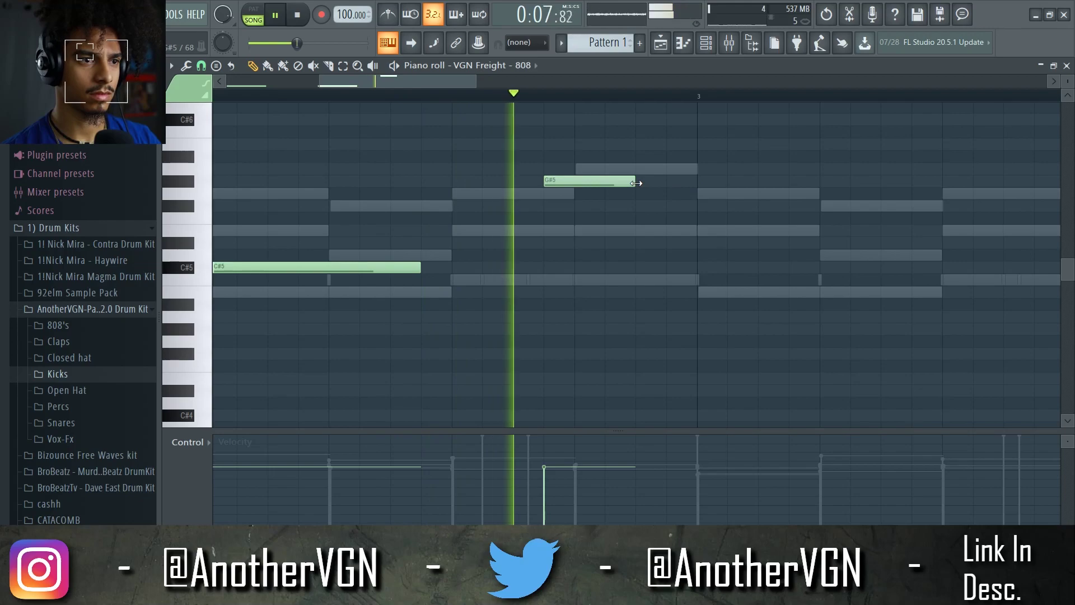
Add a one-step 808 note at the end of bar 2, try it at A5 and A#5, and settle on C#6
left_click(640, 168)
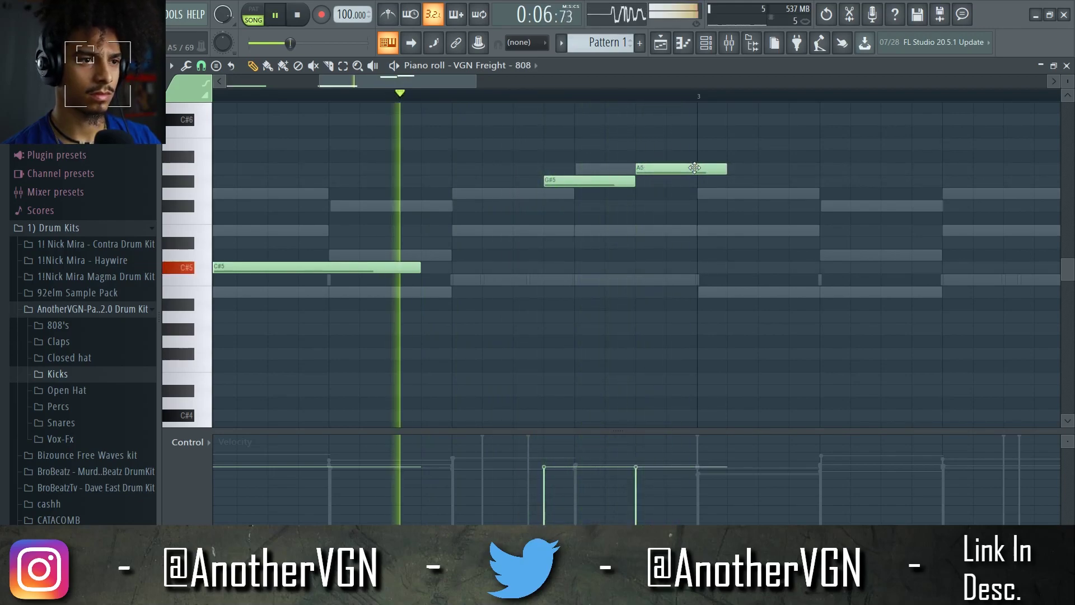
mouse_move(726, 168)
left_mouse_down()
mouse_move(696, 168)
mouse_move(720, 168)
left_mouse_up()
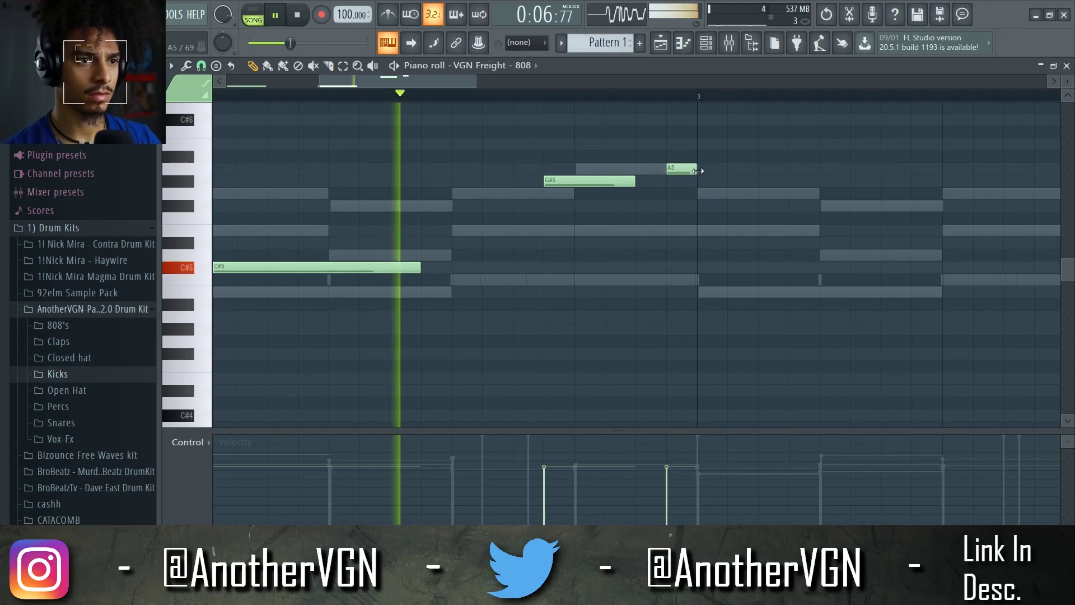
left_click_drag(680, 168, 680, 156)
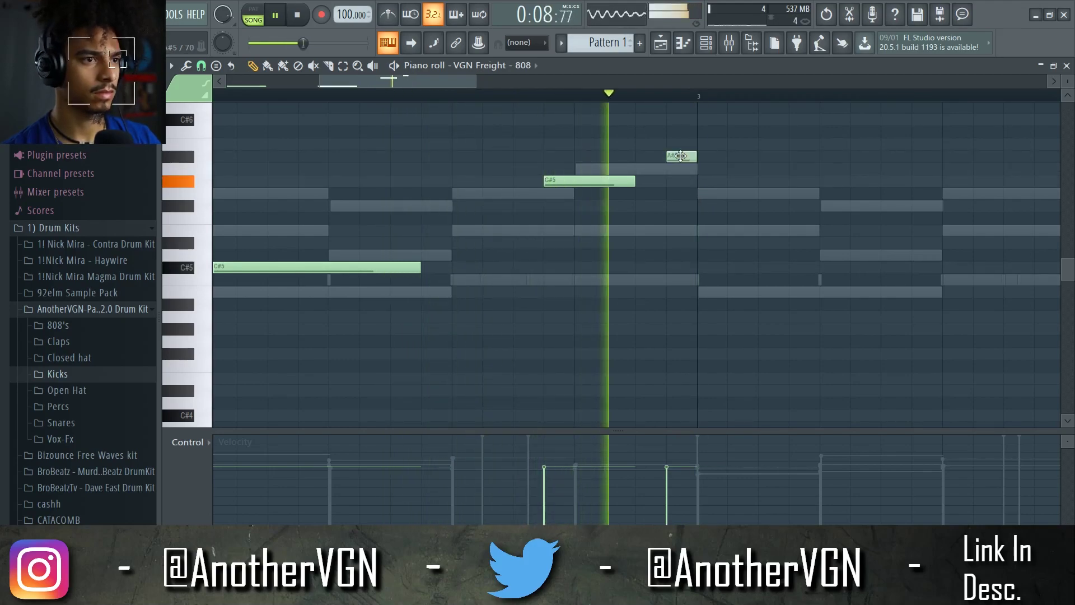
key("space")
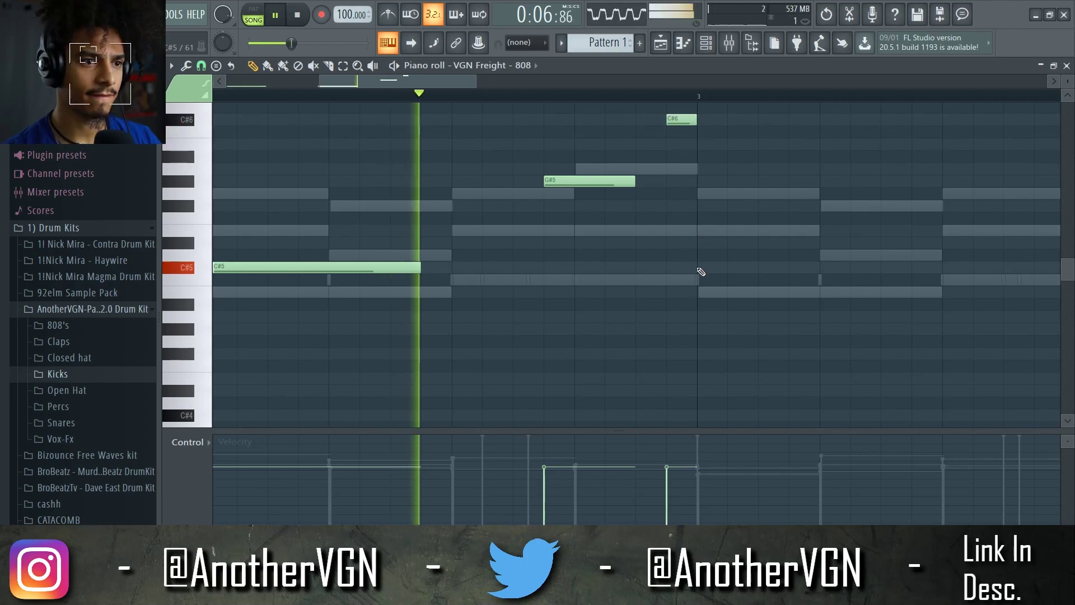
Add a C#5 808 note on bar 3's downbeat and lengthen it to six steps
left_click(701, 268)
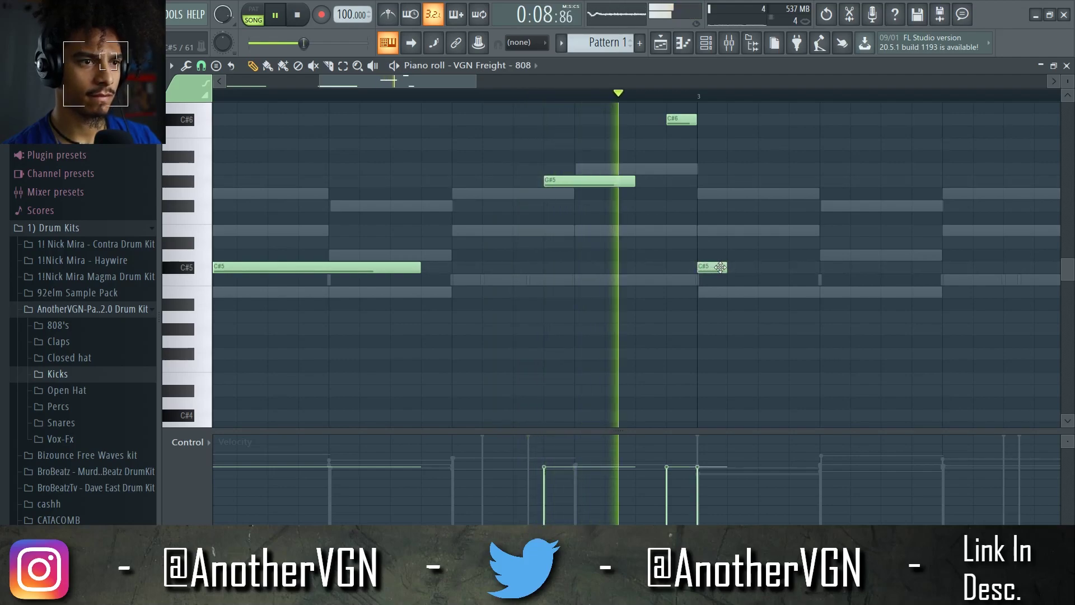
scroll(721, 269, "down", 3)
left_click_drag(705, 266, 779, 264)
scroll(777, 266, "down", 1)
scroll(736, 279, "up", 3)
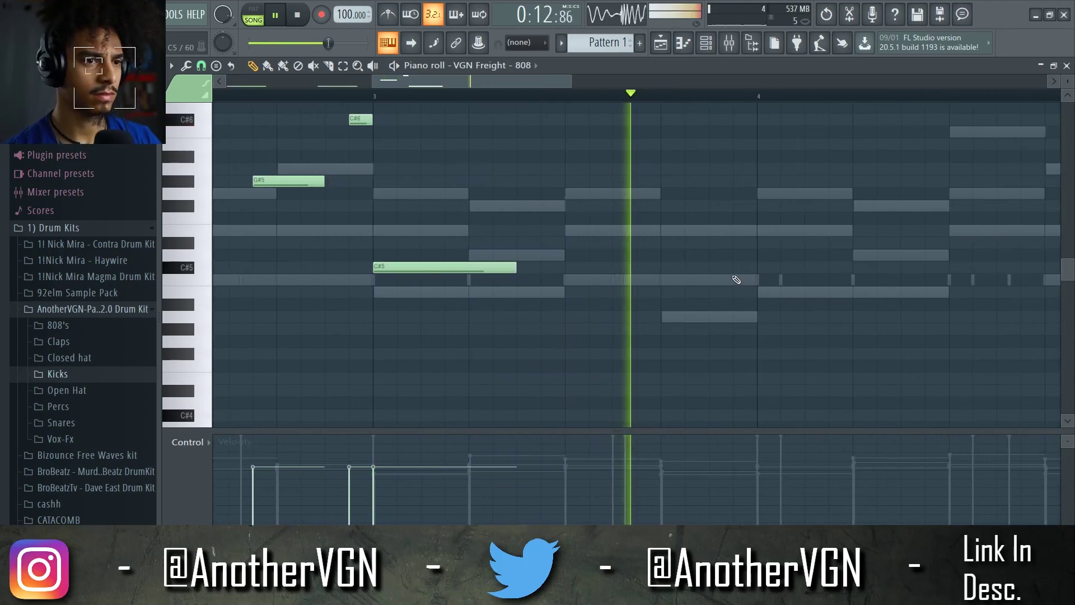
Add a C#5 808 note on bar 4's downbeat and replay that section
left_click(764, 268)
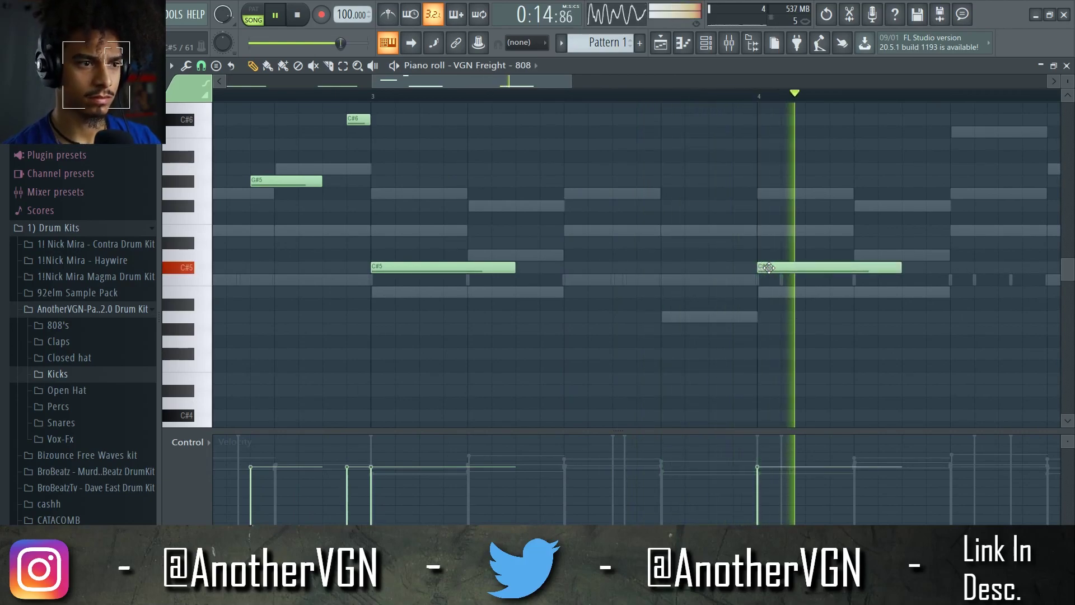
scroll(769, 268, "down", 3)
key("space")
left_click(652, 98)
scroll(743, 250, "up", 2)
scroll(743, 250, "up", 1)
key("space")
left_click(715, 97)
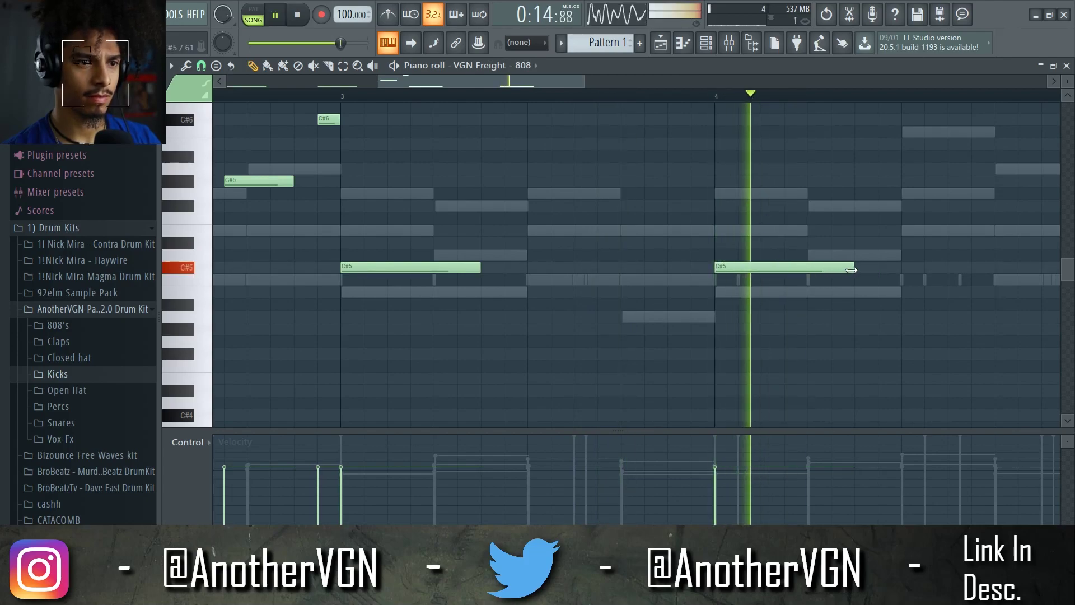
Shorten bar 4's first 808 note to one step, then add C#5 straight after, C#6 on beat three and C#5 halfway through beat four
left_click_drag(852, 268, 739, 269)
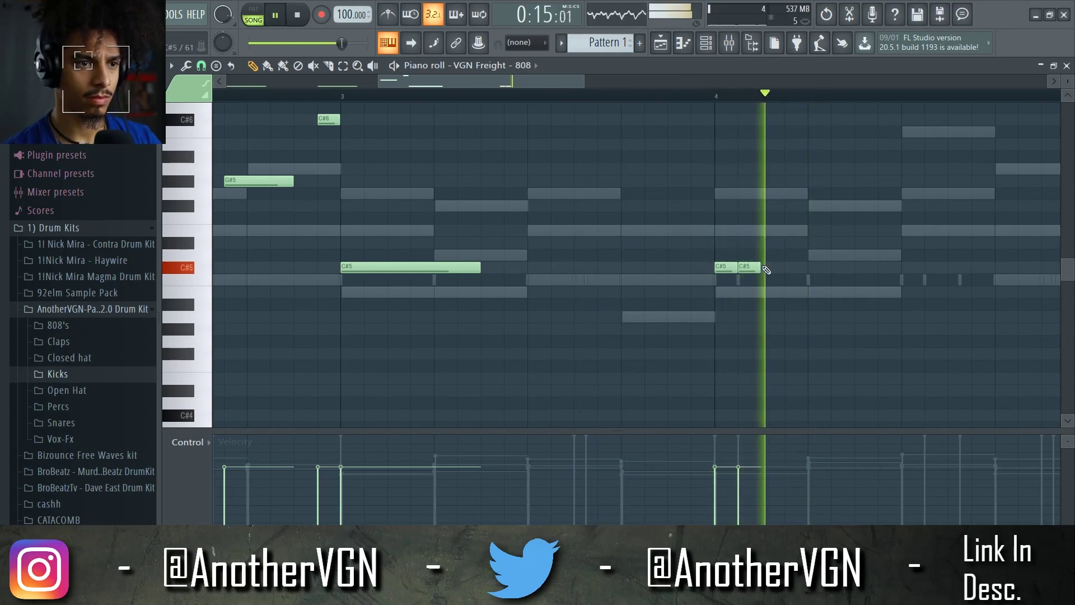
scroll(744, 267, "down", 3)
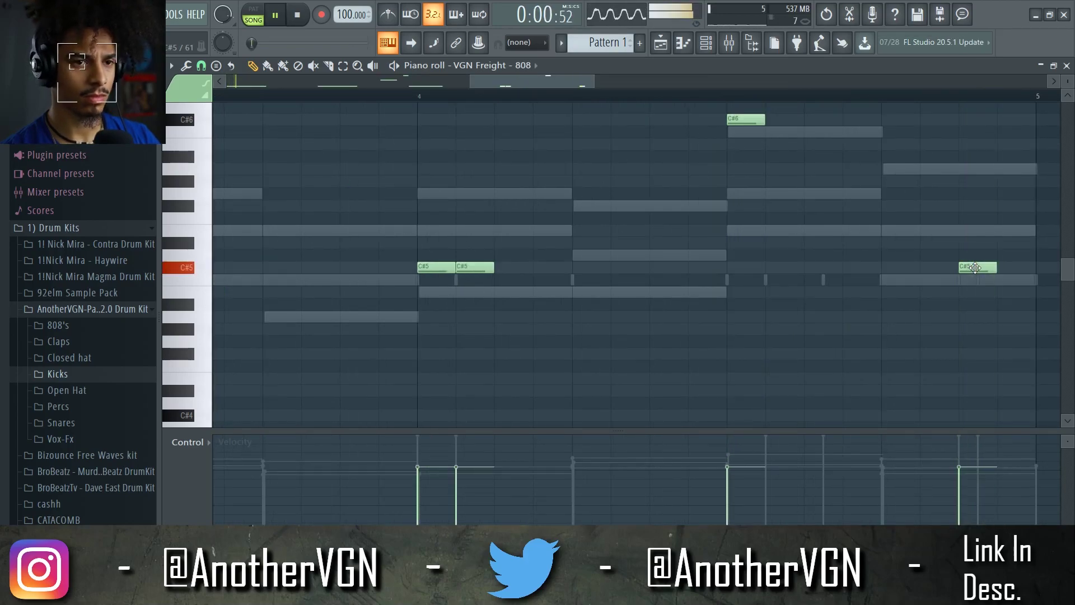
scroll(668, 223, "down", 5)
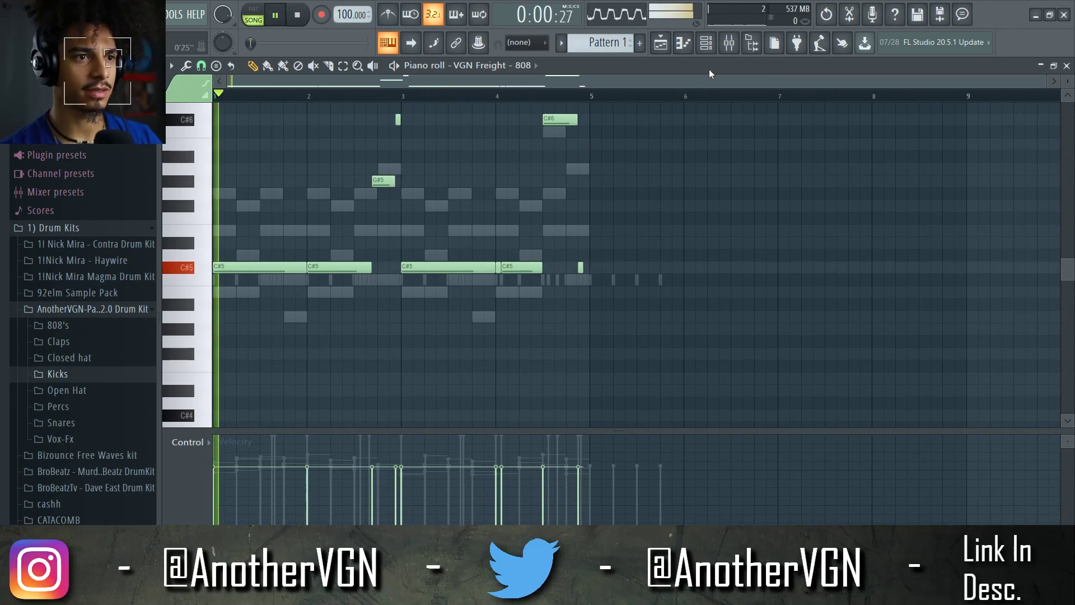
Review the VGN Freight - 808 sampler settings and the mixer levels while the pattern plays
left_click(728, 49)
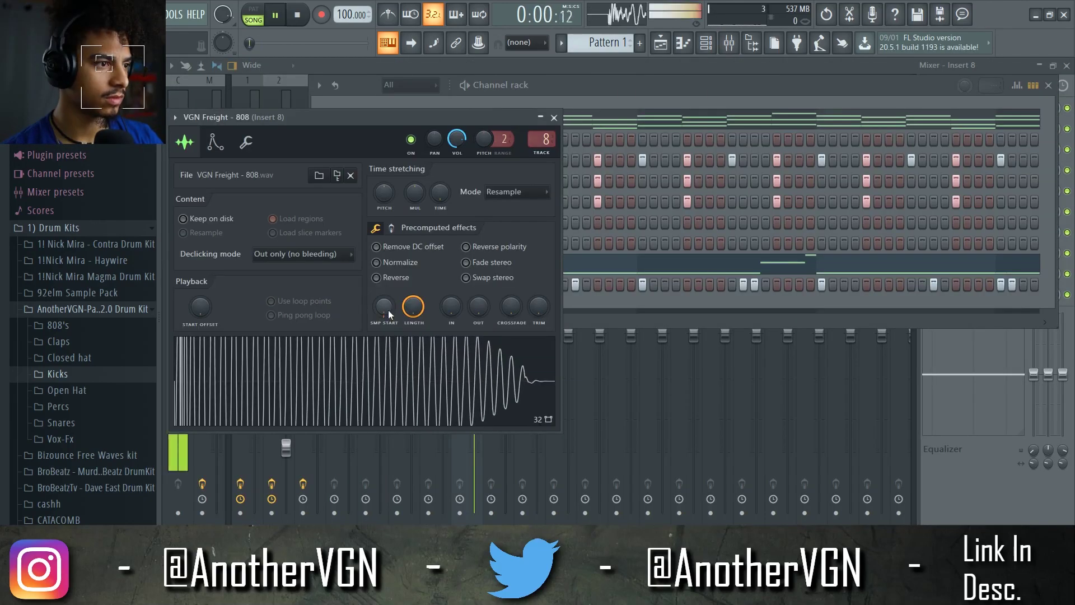
left_click(552, 119)
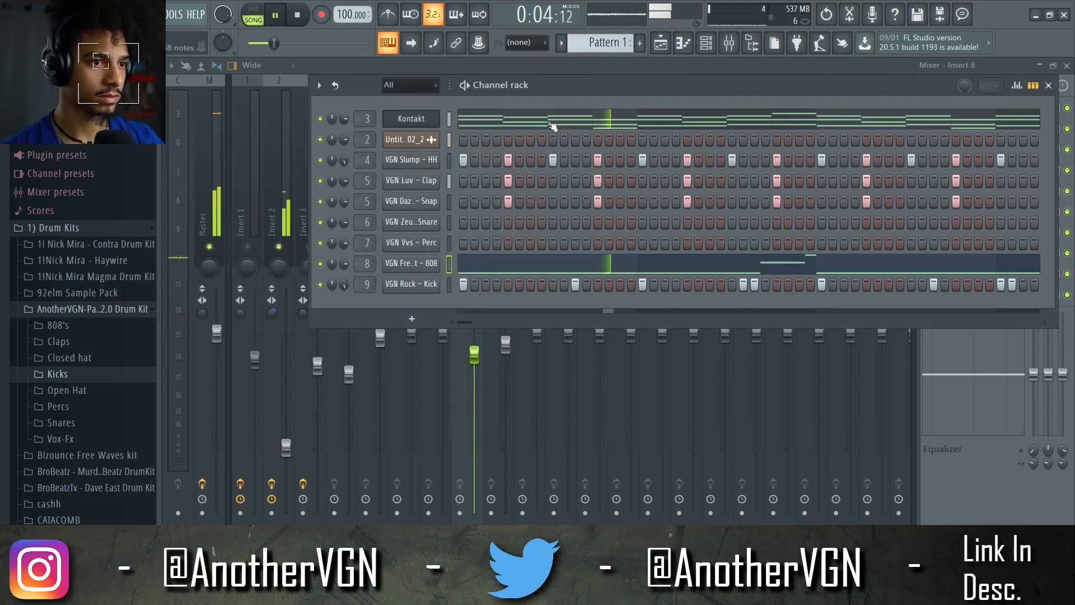
left_click(281, 140)
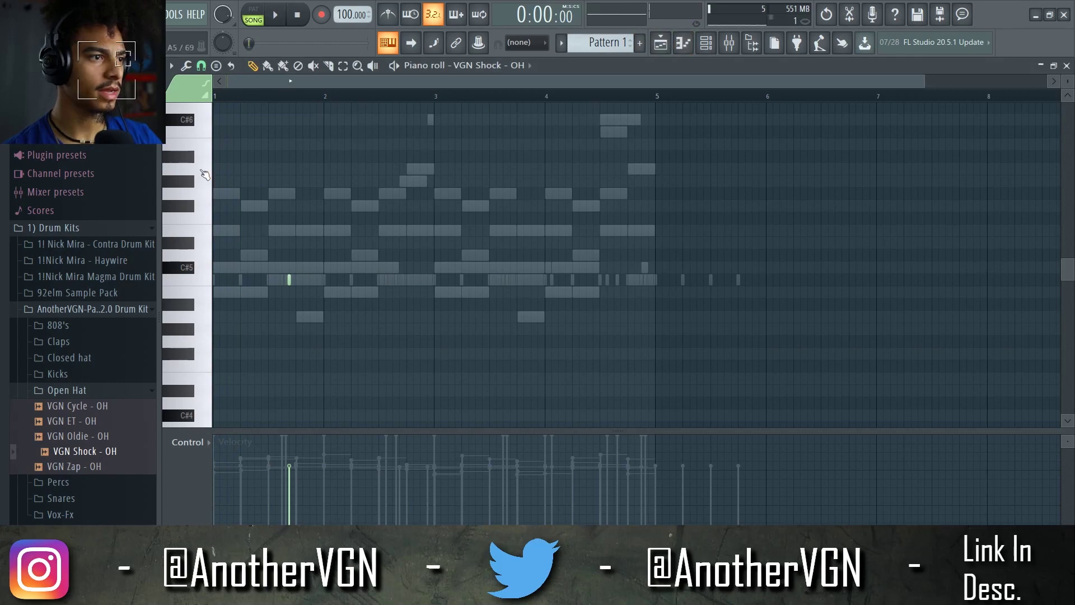
Paint a rising VGN Slump - HH roll of G#4, G#4, A4 and A#4 half a step apart, leading into bar 1's third beat
left_click(483, 66)
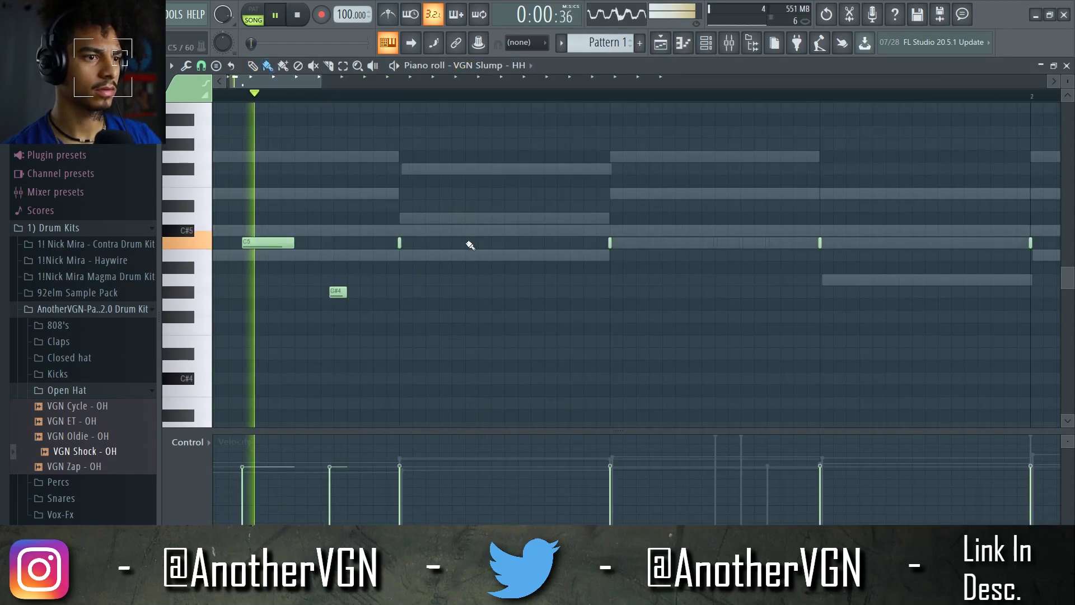
left_click_drag(515, 294, 589, 271)
key("space")
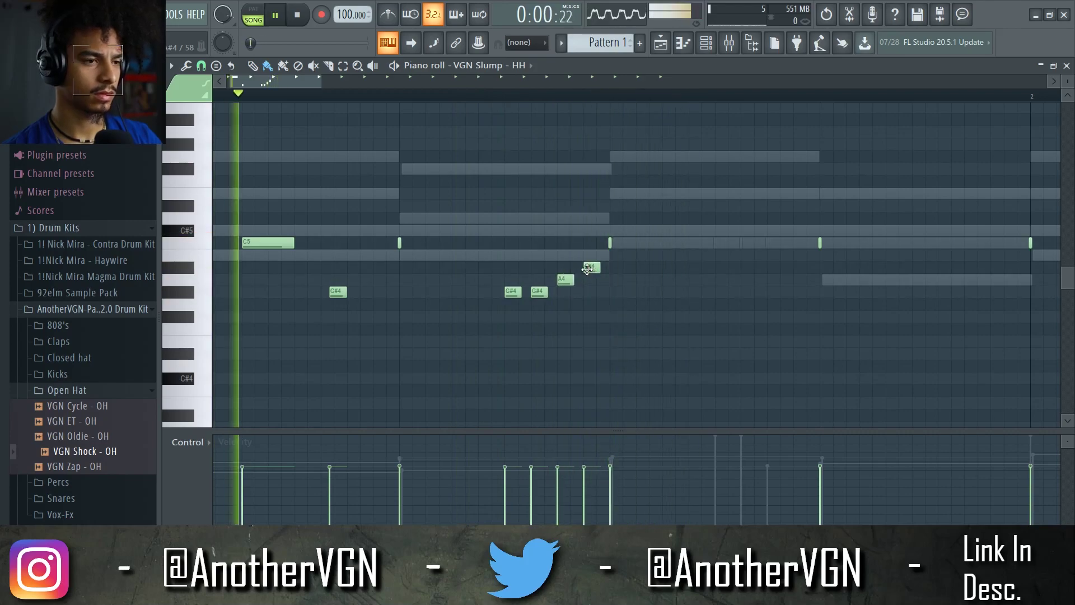
scroll(537, 283, "down", 3)
scroll(457, 281, "up", 3)
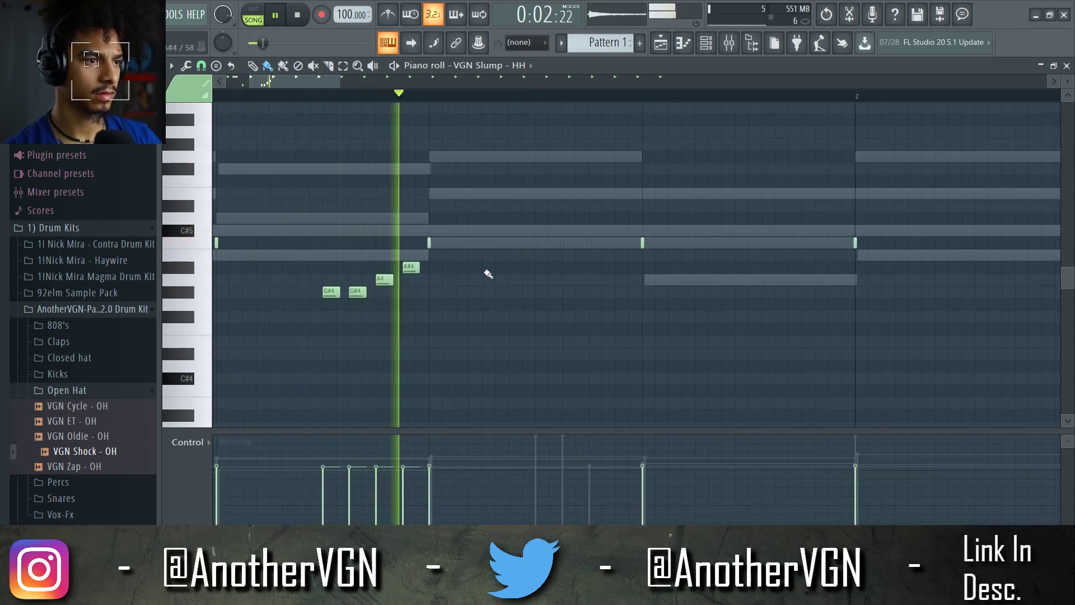
key("space")
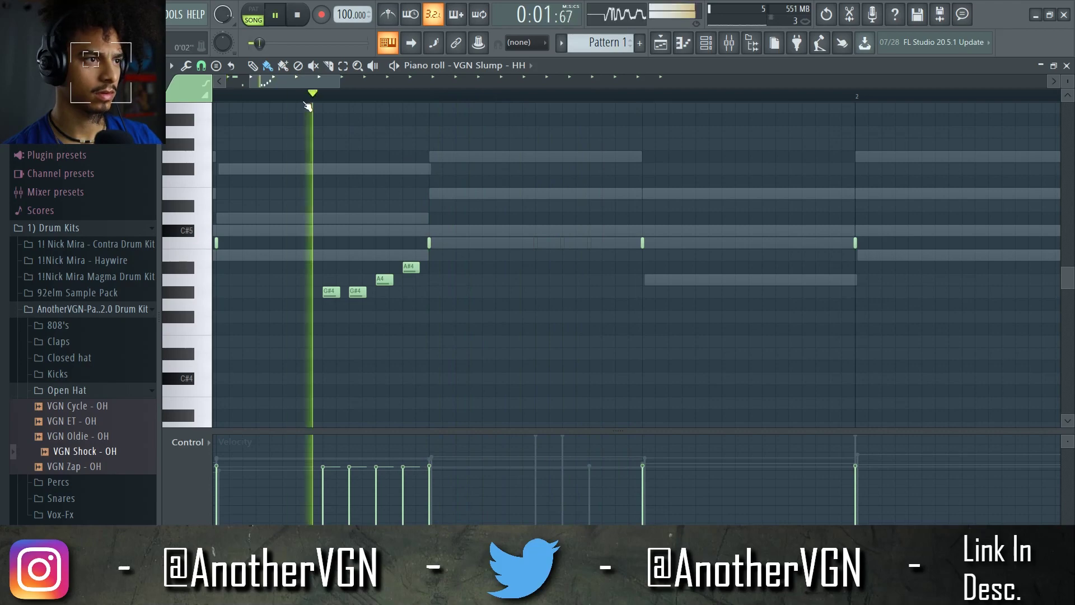
Add a C5 hat one step after bar 1's third beat, and a 1/6-step roll of two C5 and three G#4 leading into bar 2
left_click(501, 242)
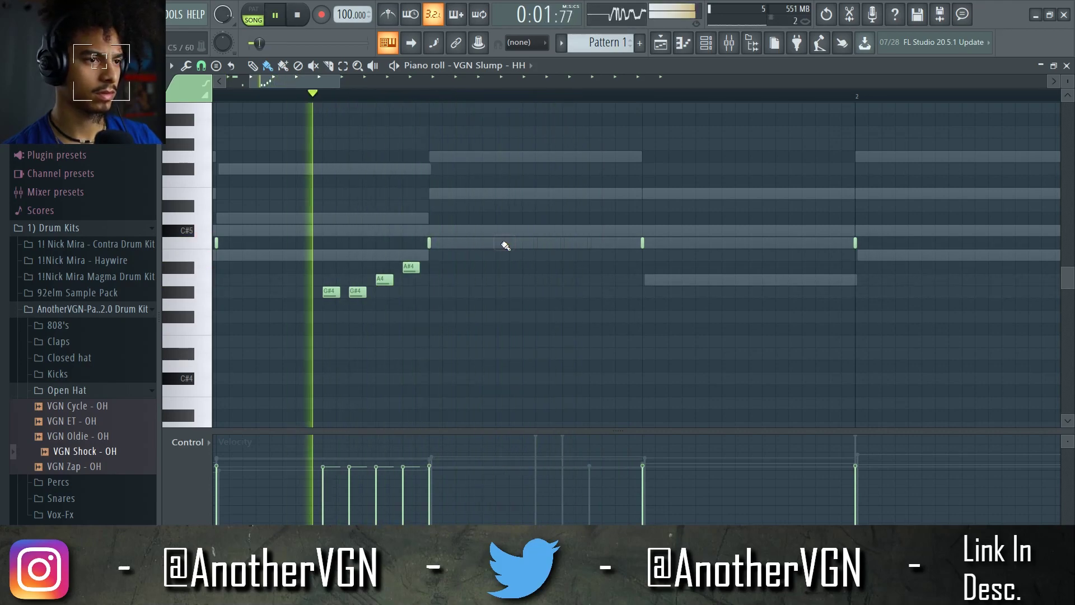
left_click(491, 243)
key("space")
left_click(201, 66)
left_click(224, 140)
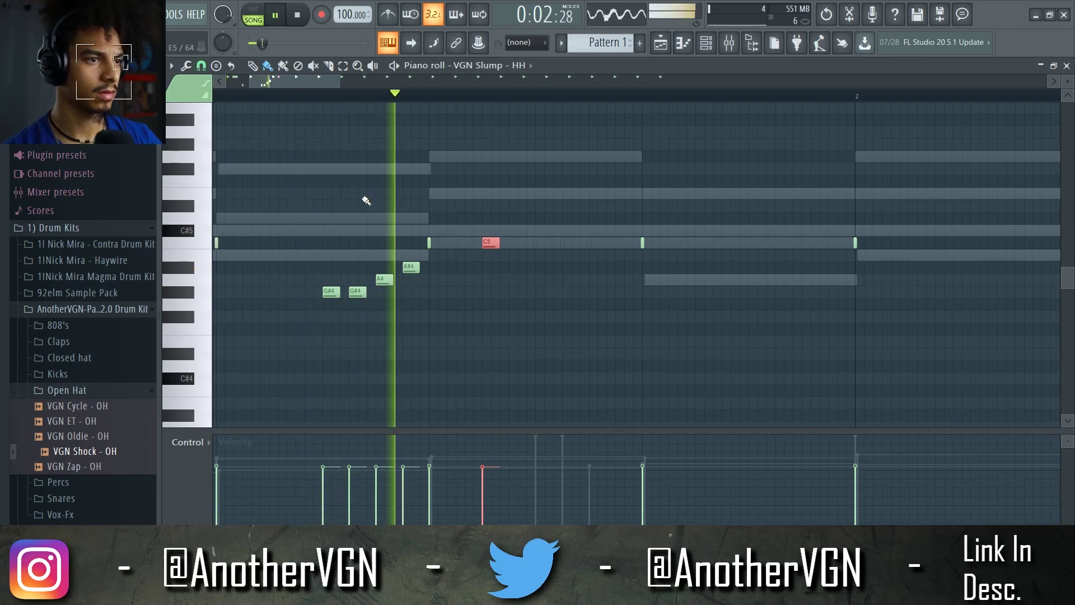
left_click_drag(567, 290, 602, 303)
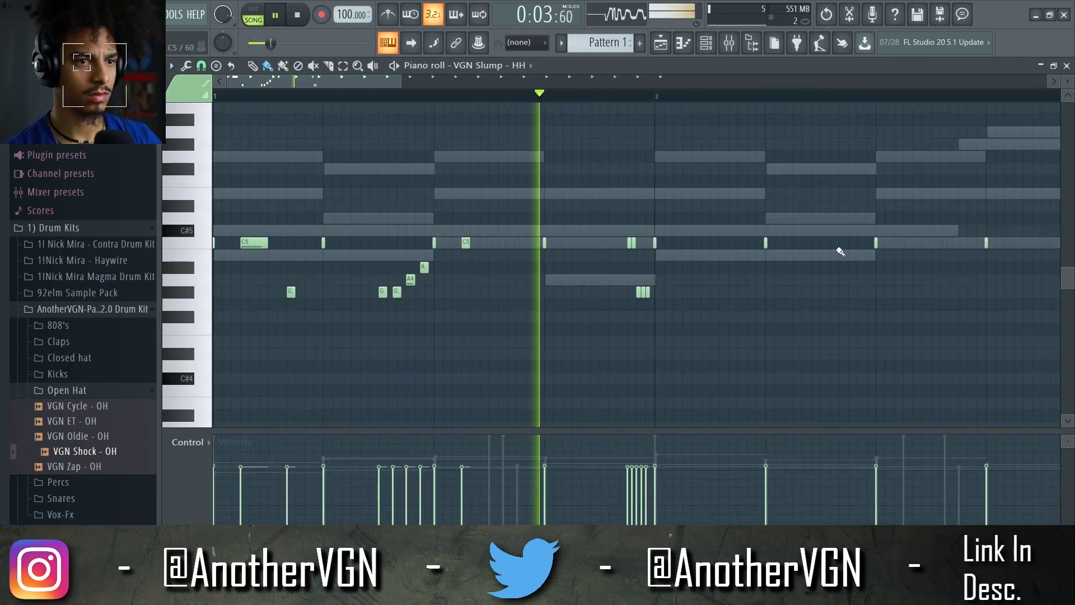
Try a falling hi-hat roll of A#4, A4, F#4, F#4 and F4, a third of a step apart, from halfway through bar 2's second beat
scroll(799, 248, "down", 2)
scroll(689, 261, "up", 1)
scroll(690, 262, "up", 4)
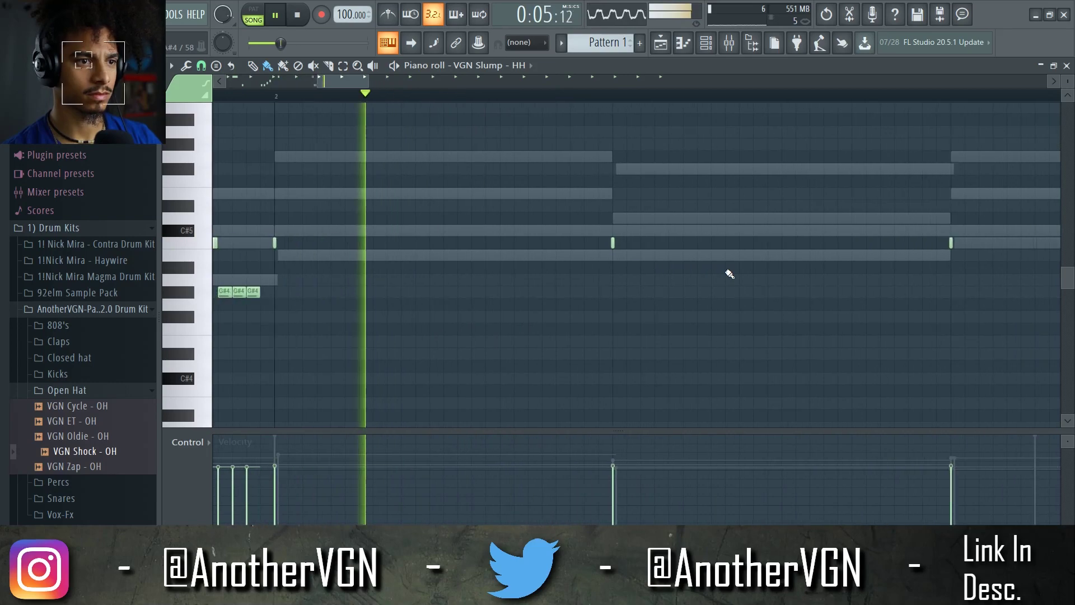
left_click_drag(765, 244, 810, 257)
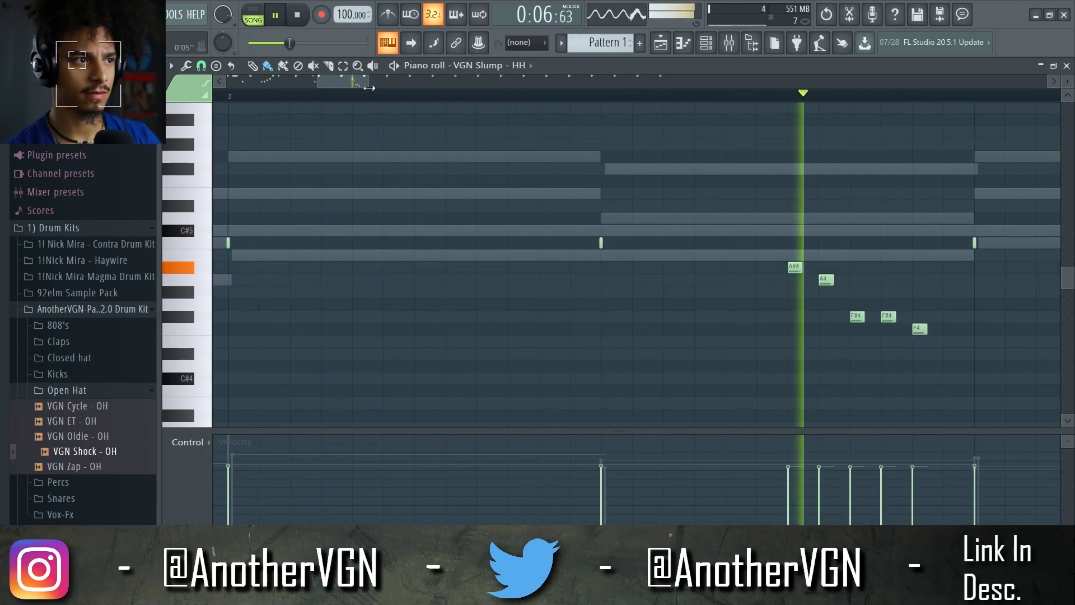
key("space")
Replace bar 2's falling roll with B4, A4 and G4 half a step apart, starting halfway through beat two, and replay
left_click(201, 65)
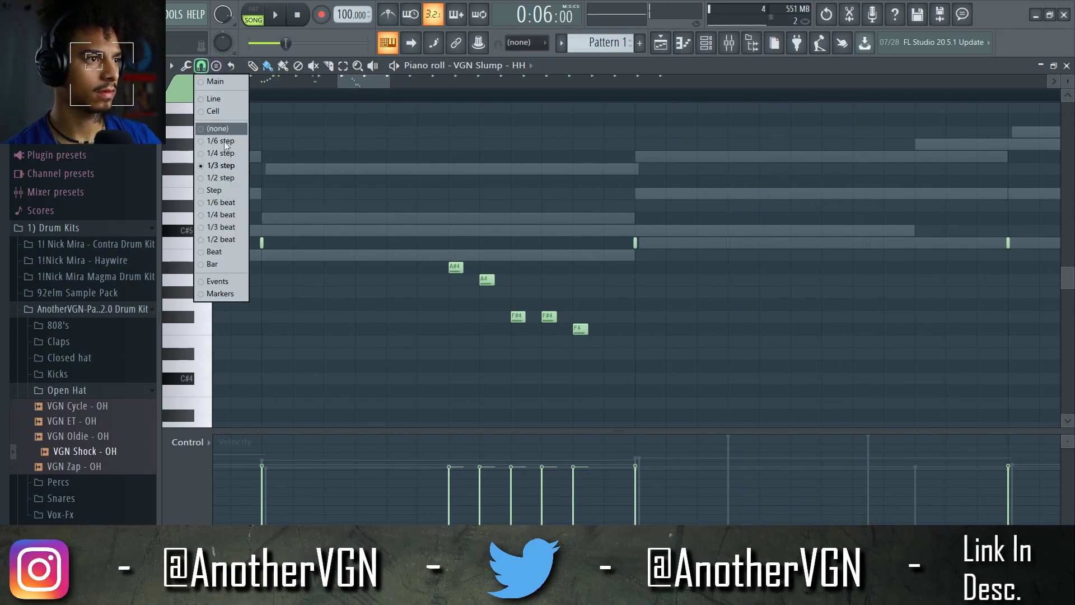
left_click(223, 180)
right_click(456, 267)
right_click(487, 279)
right_click(549, 317)
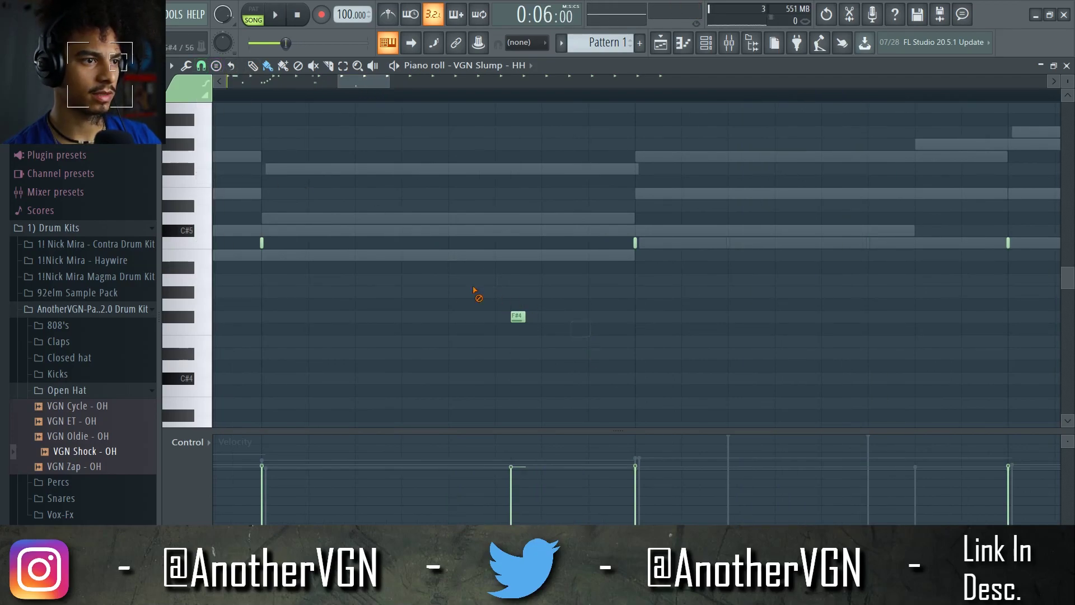
left_click(501, 304)
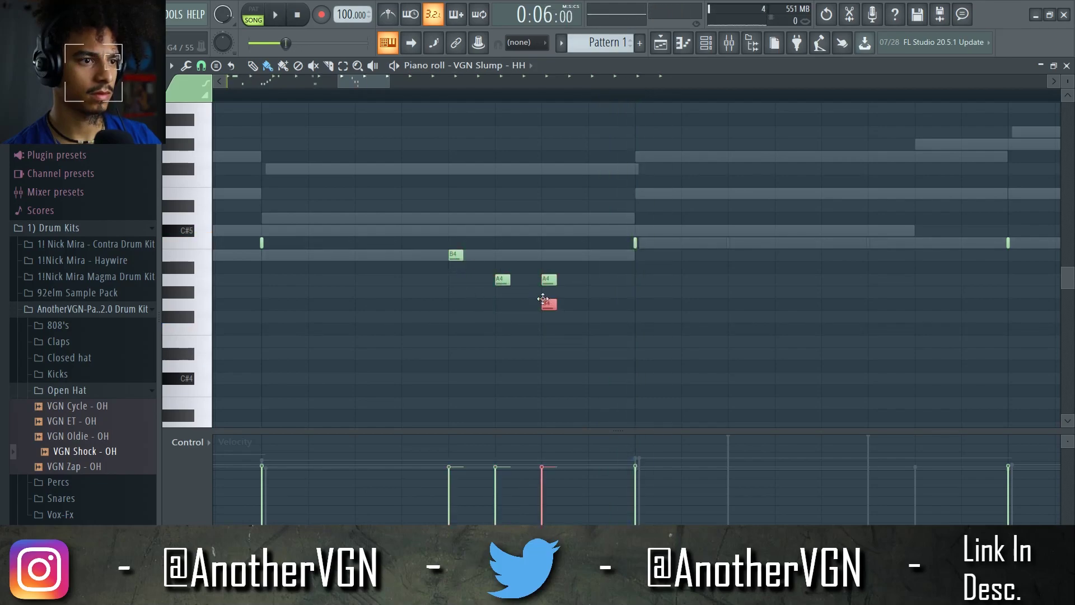
key("space")
right_click(550, 281)
key("space")
key("space")
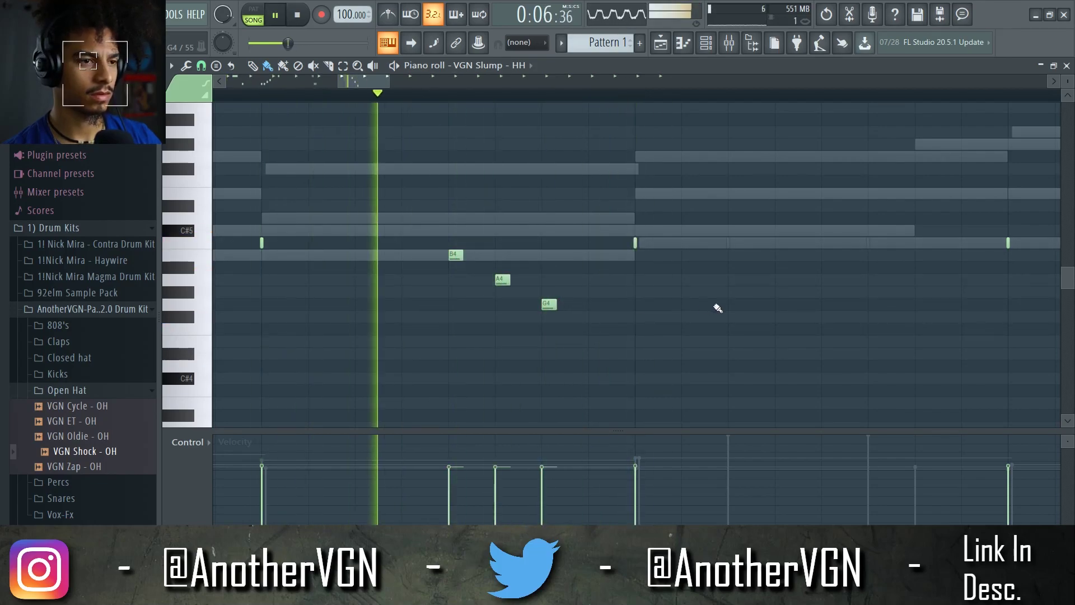
key("space")
left_click(201, 66)
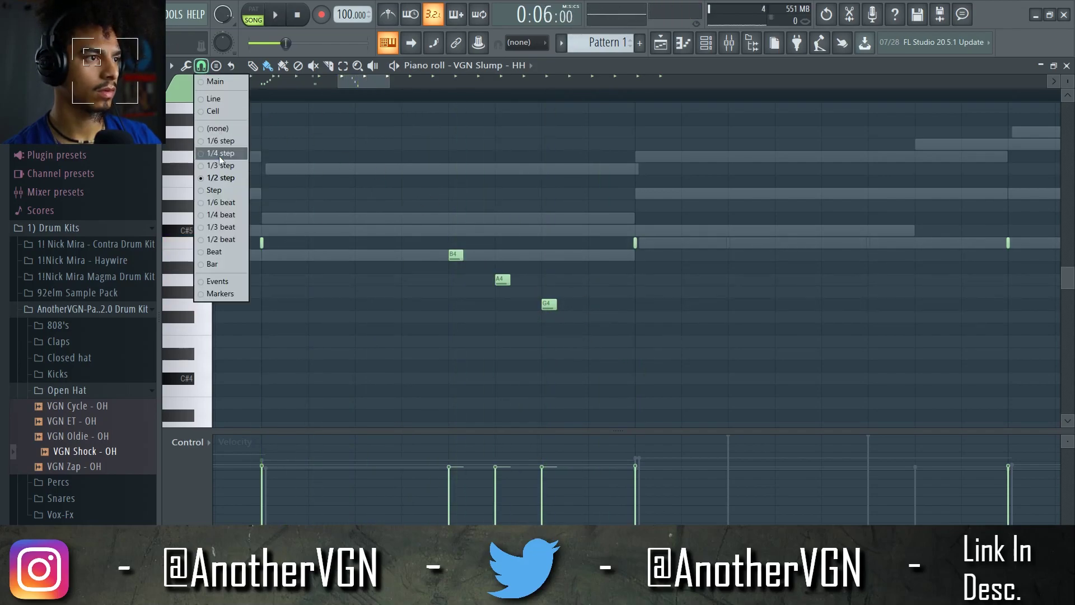
left_click(219, 190)
key("space")
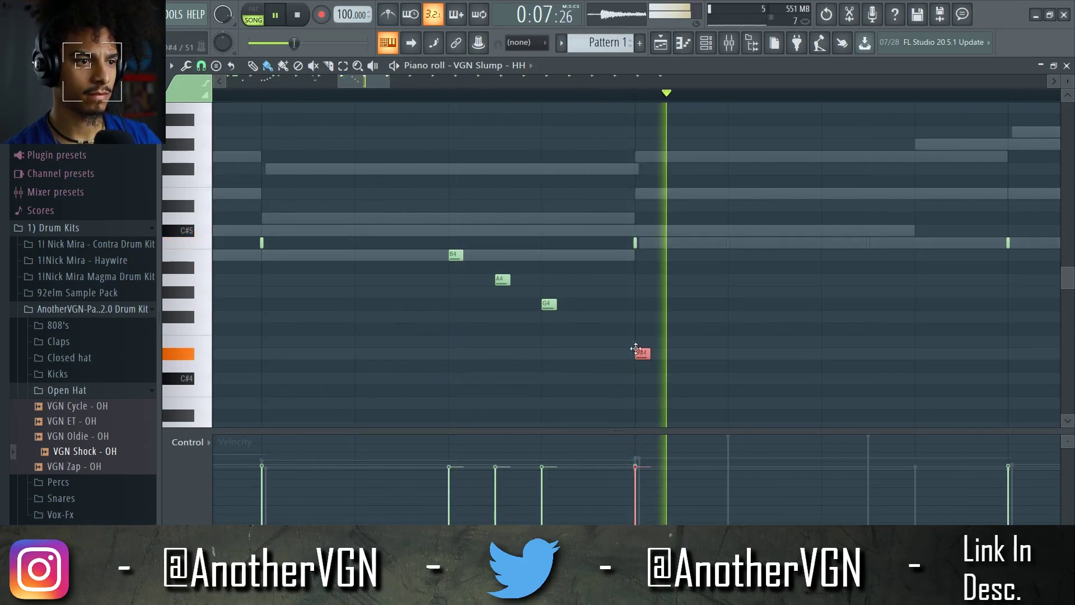
Return the grid to 1/2 step and extend the falling roll with E4 half a step after G4
left_click(201, 66)
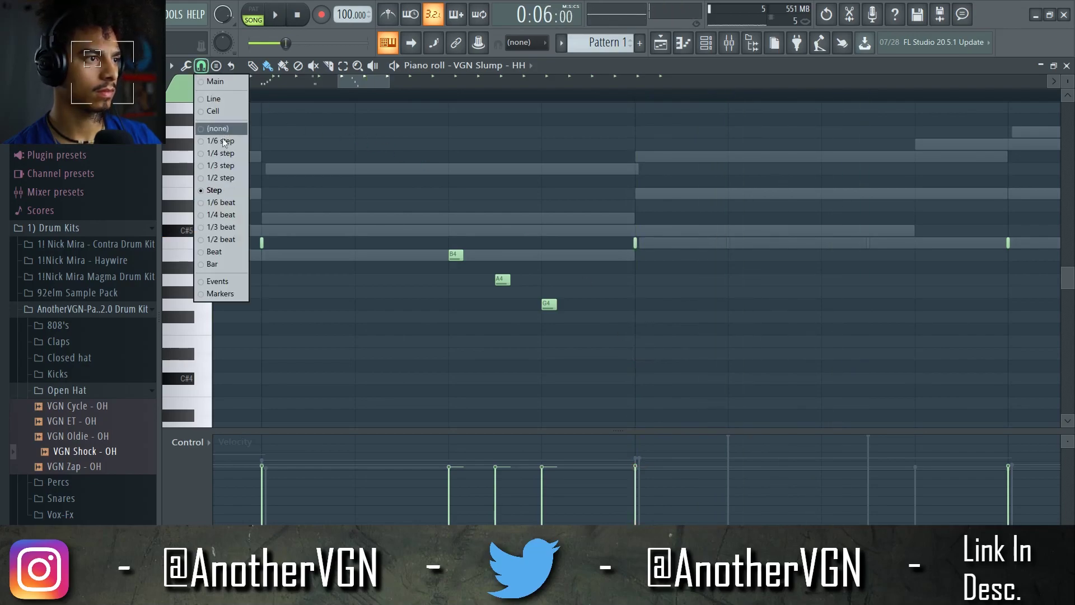
left_click(223, 178)
key("space")
left_click(595, 340)
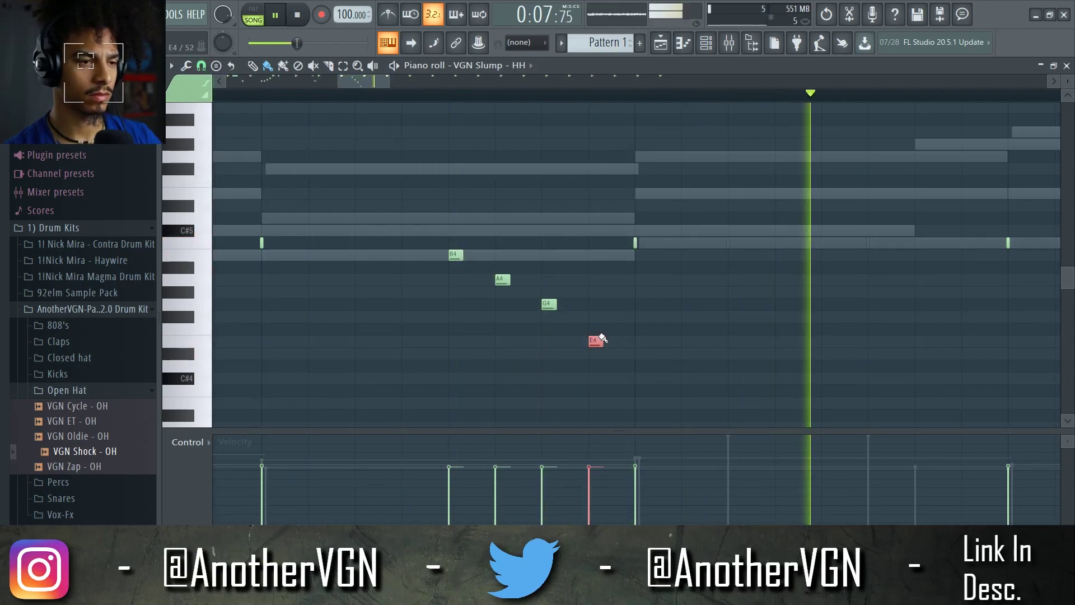
Try C#4 hi-hat notes two and three steps after the start of bar 2's third beat during playback
left_click(828, 378)
left_click(875, 378)
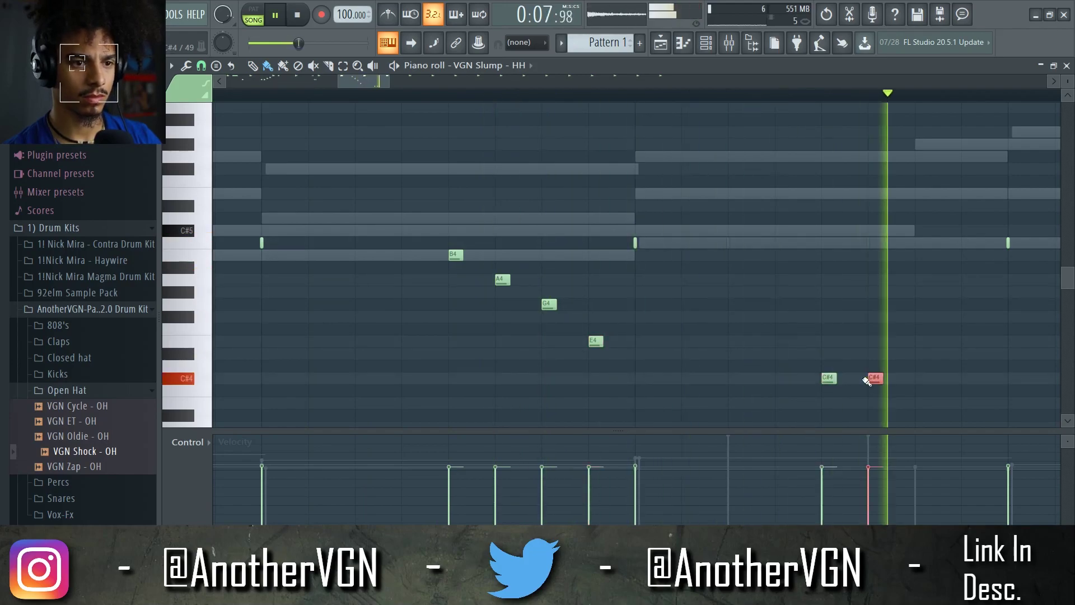
left_click(920, 379)
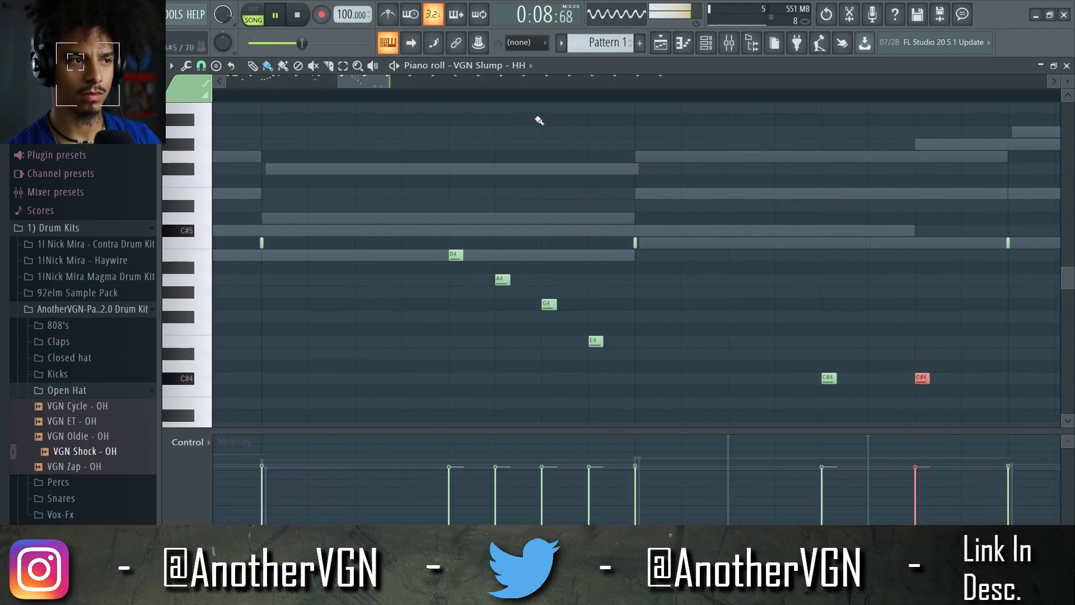
left_click_drag(367, 85, 377, 85)
Replace the two C#4 notes with a single C#4 two and a half steps after the start of bar 2's third beat, and replay
key("space")
right_click(667, 380)
left_click(711, 380)
right_click(757, 381)
left_click(800, 379)
key("space")
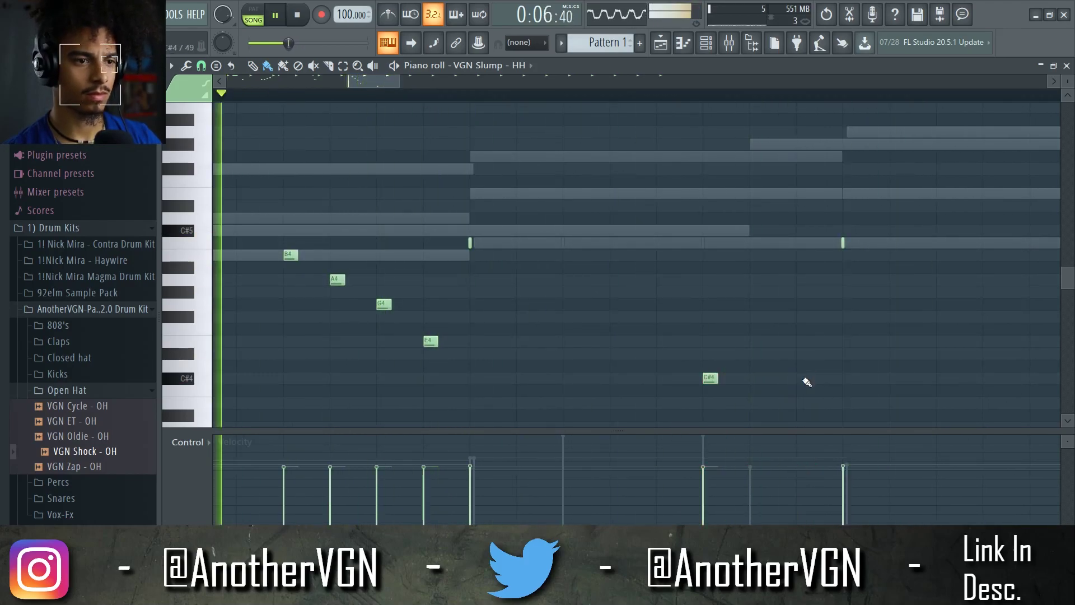
Add a C#4 hi-hat note halfway through bar 2's fourth beat and a D#4 one step after it
scroll(803, 375, "down", 5)
scroll(841, 375, "up", 3)
left_click(947, 379)
left_click(1008, 353)
scroll(950, 333, "down", 4)
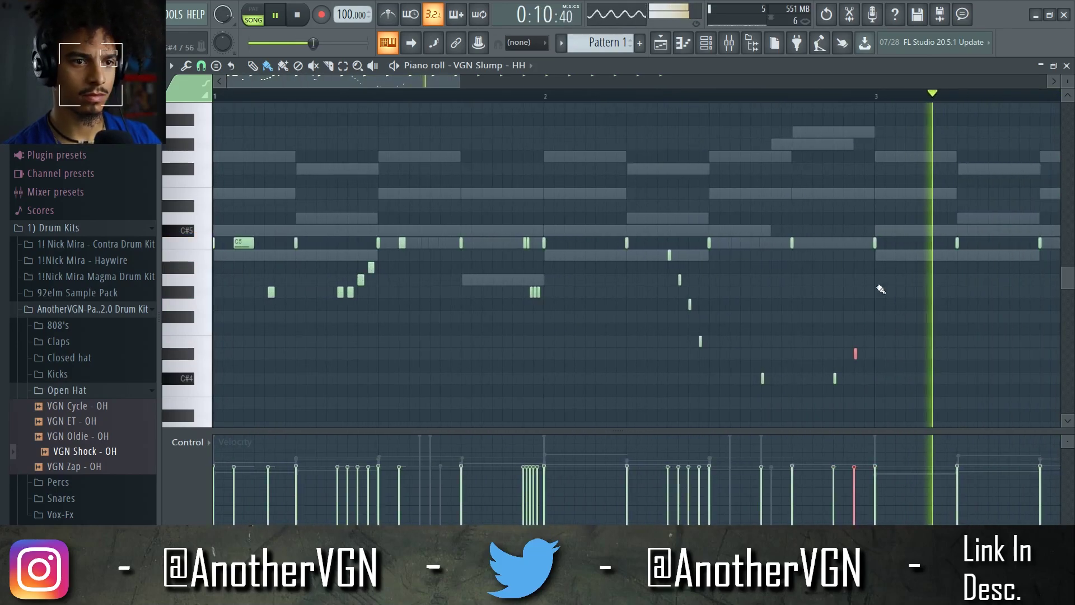
key("space")
Duplicate the hi-hat notes of bars 1 and 2 into bars 3 and 4, clear the selection and play the pattern
scroll(962, 227, "down", 1)
left_click_drag(997, 284, 79, 155)
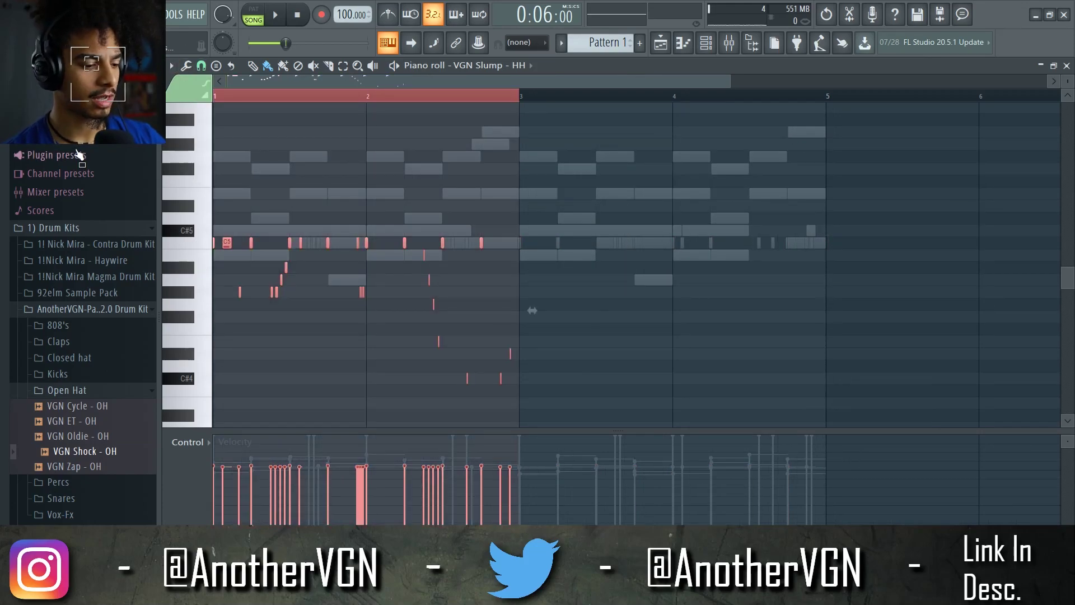
key("ctrl+b")
key("ctrl+d")
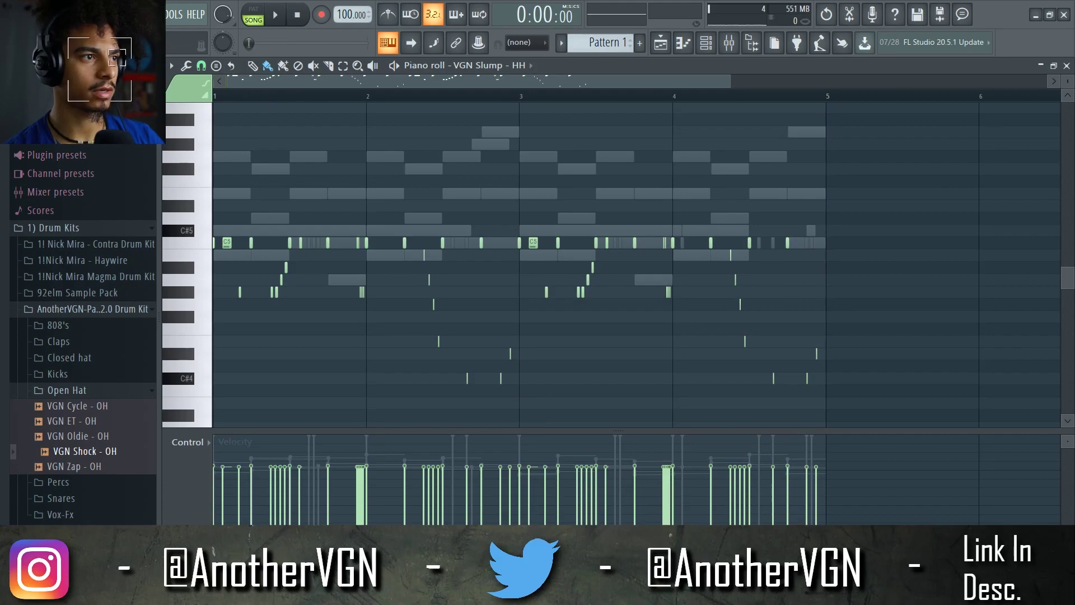
scroll(235, 161, "up", 1)
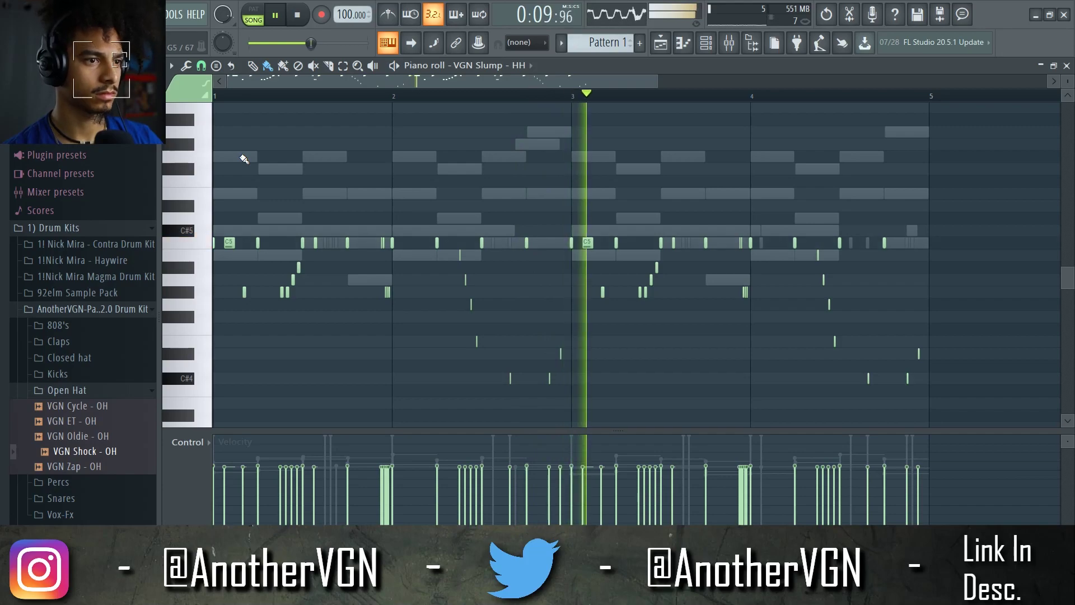
Add the VGN Shorty - HH sample from the Closed hat folder as a new channel below VGN Shock - OH
left_click(711, 45)
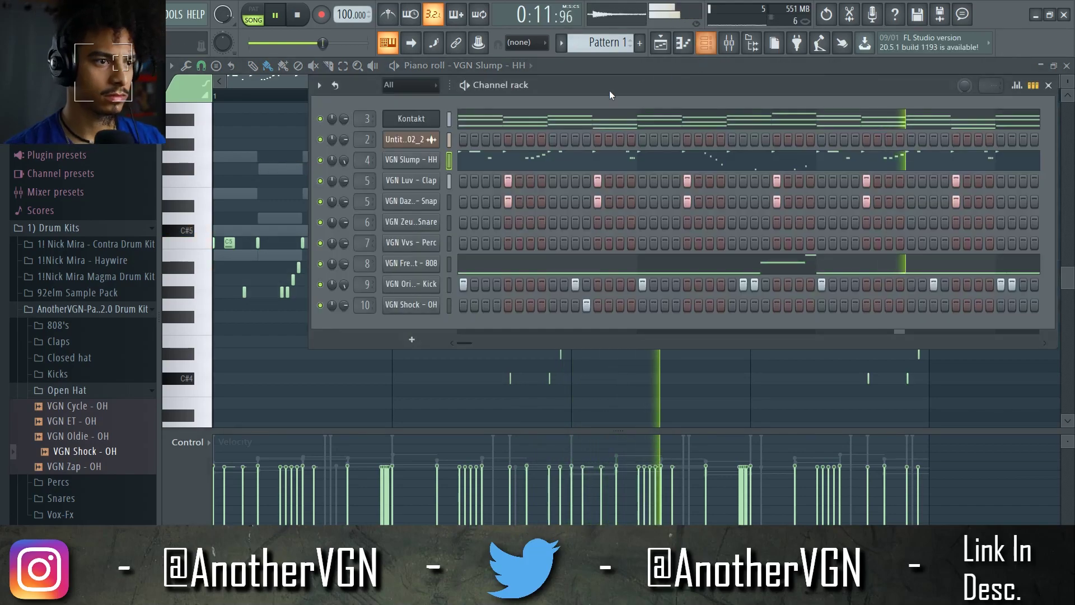
left_click(84, 358)
key("space")
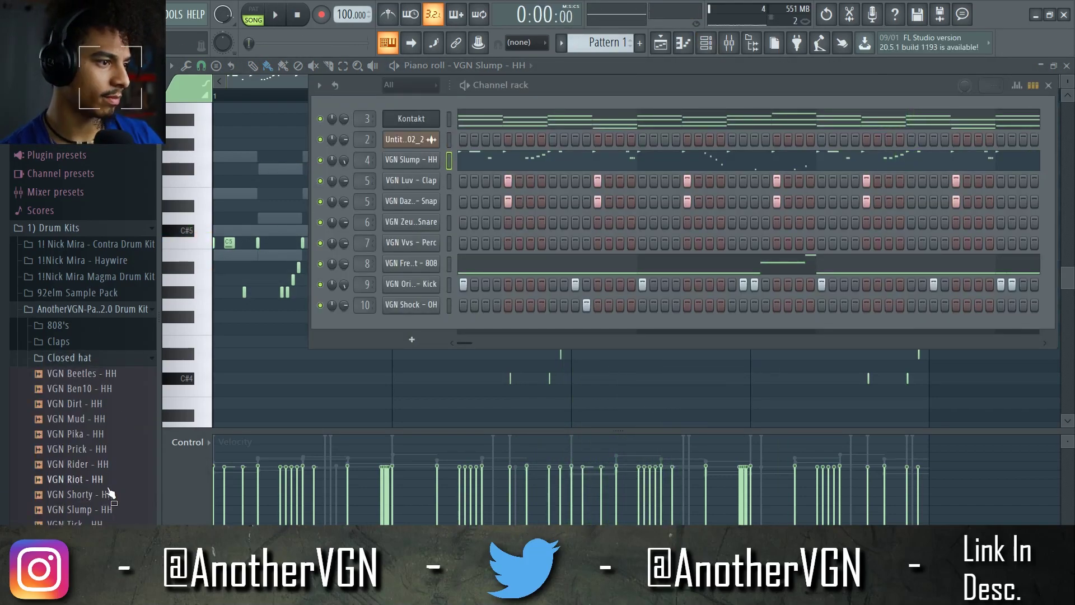
left_click_drag(110, 497, 373, 325)
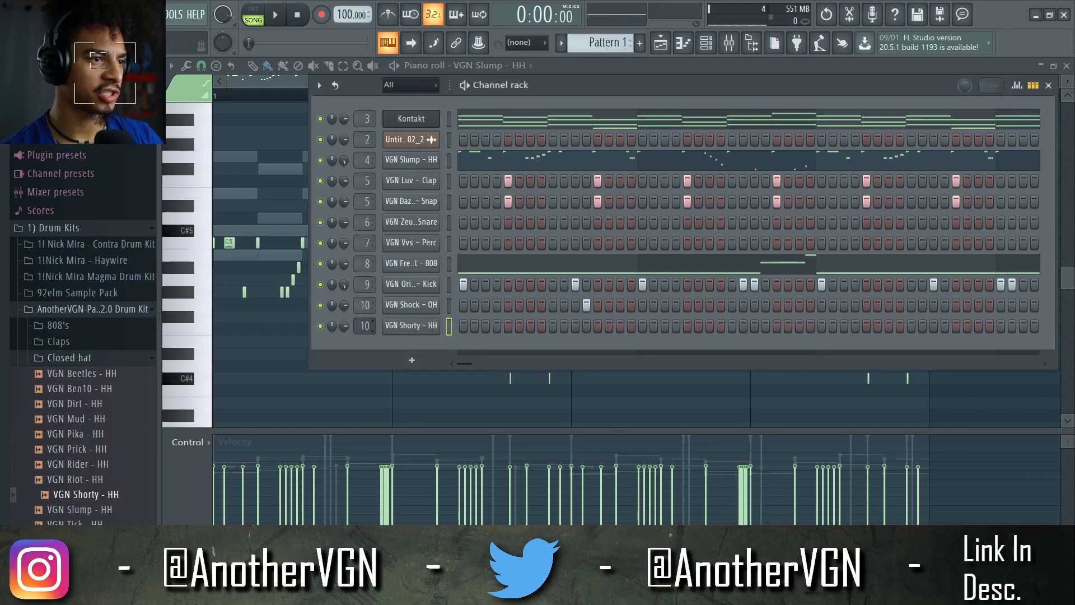
Paint a run of eight C5 notes 1/6 step apart for VGN Shorty - HH at bar 1's start, and set the grid to 1/6 step
left_click(395, 329)
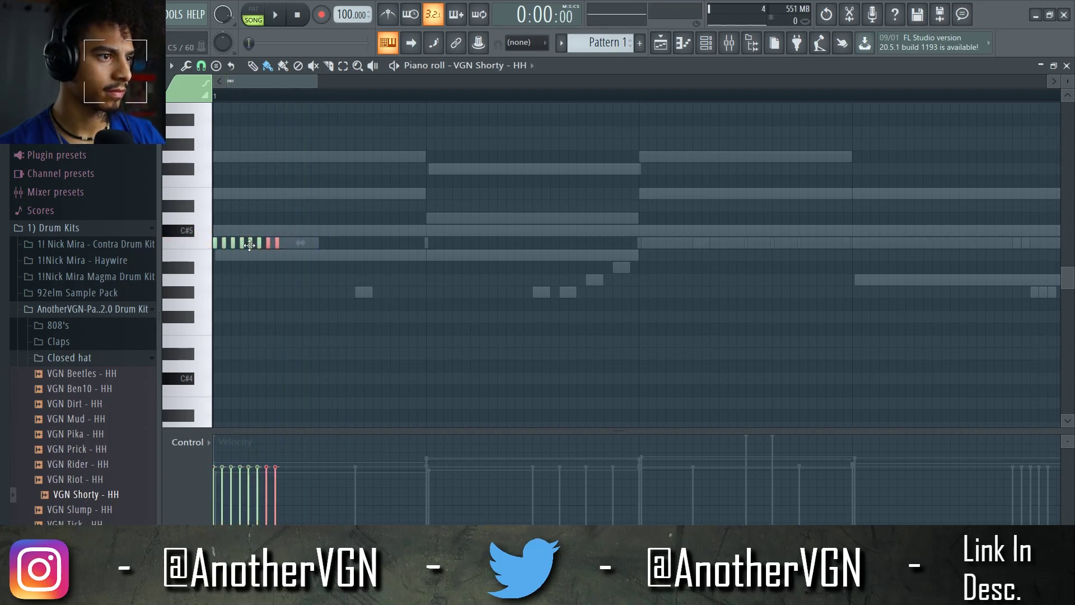
key("space")
left_click(201, 65)
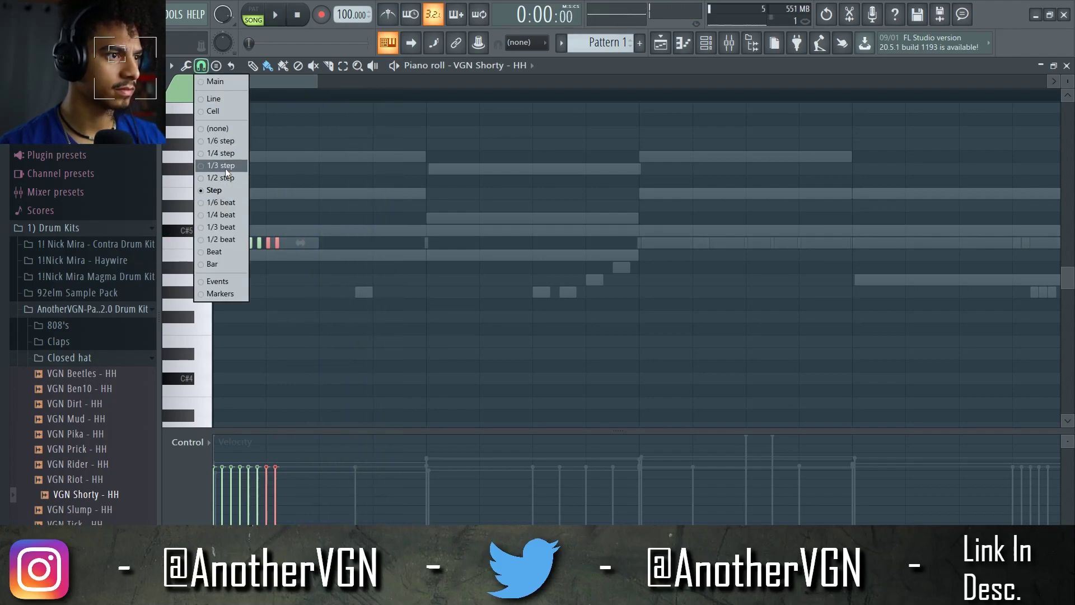
left_click(221, 141)
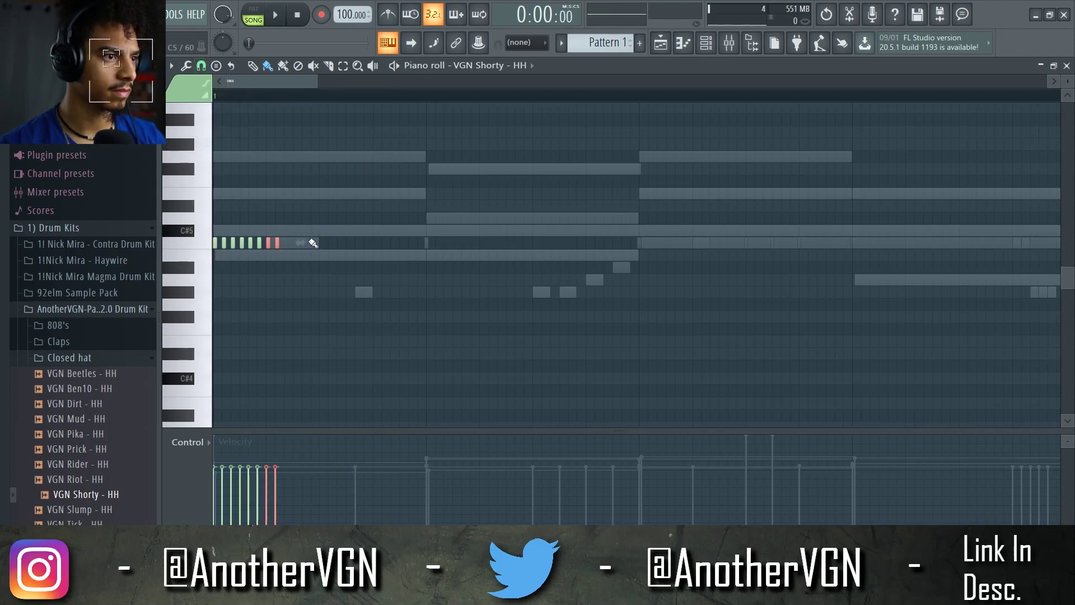
Trim the VGN Shorty - HH roll to six notes and slope their velocities downward, checking it in playback
key("space")
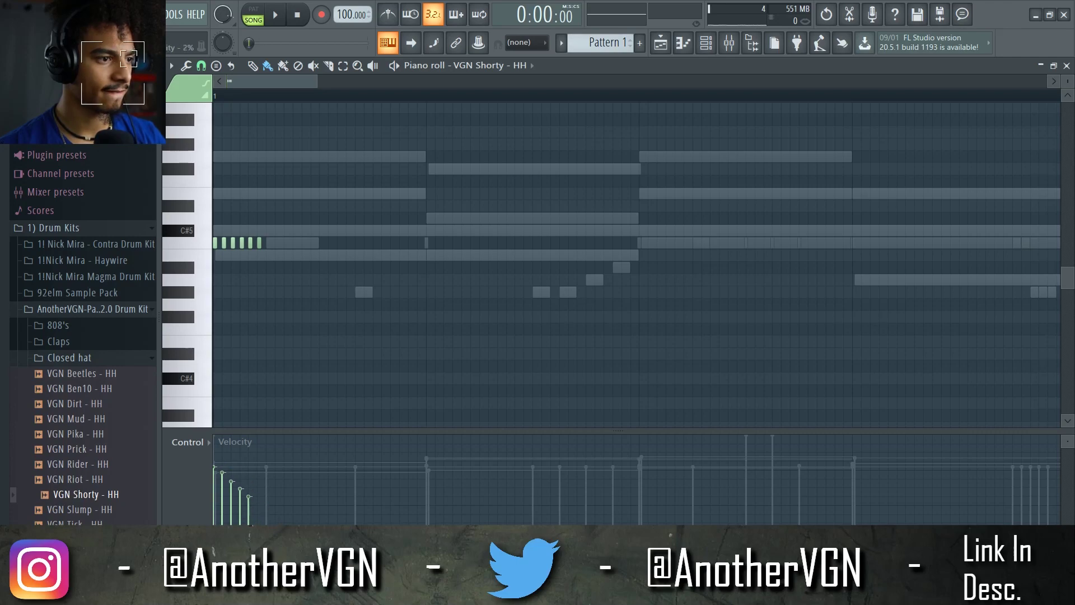
key("space")
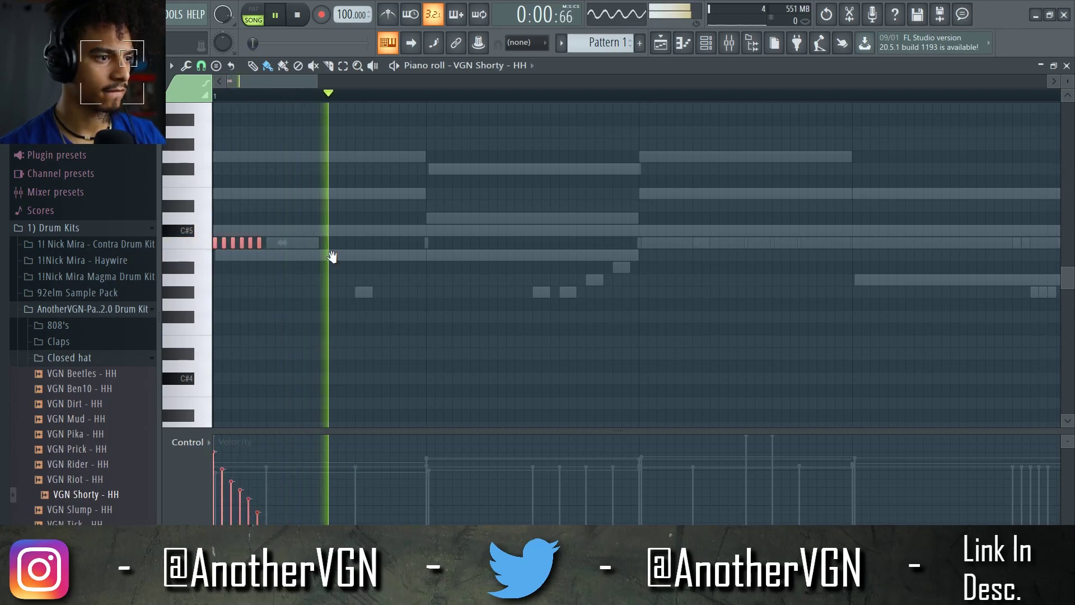
key("space")
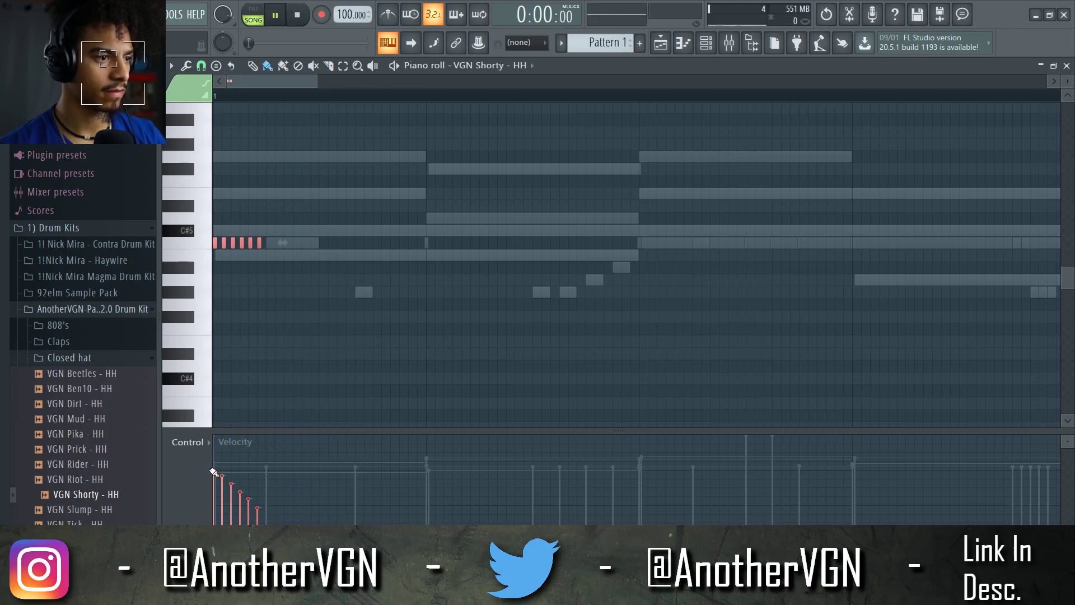
key("space")
Copy the six-note roll to bar 1's third beat and to just over one step after the fourth beat
scroll(233, 264, "down", 3)
key("space")
left_click_drag(226, 243, 424, 244)
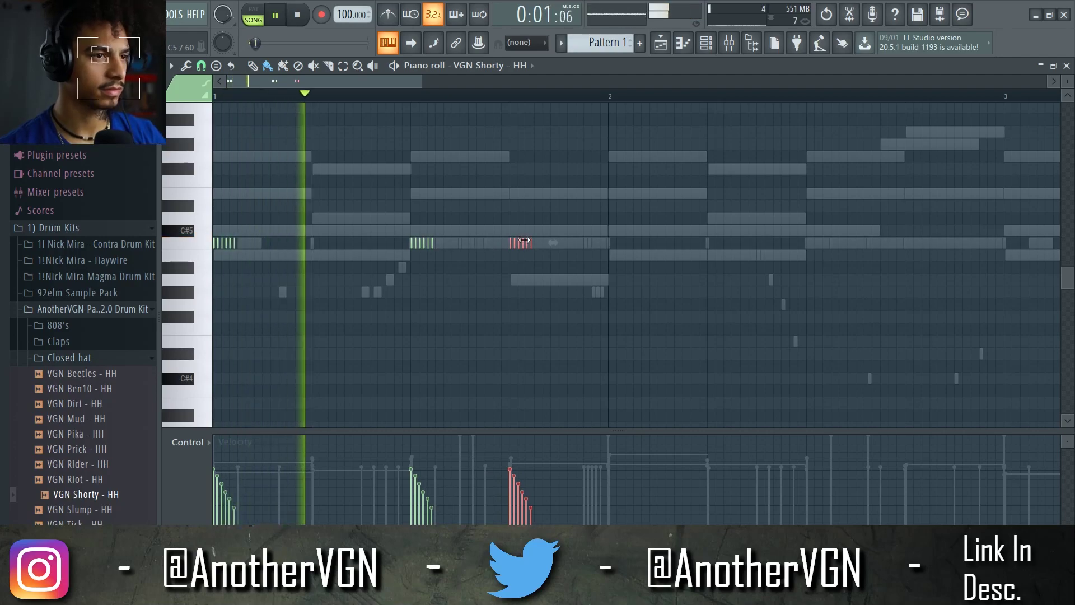
left_click_drag(522, 240, 552, 241)
key("space")
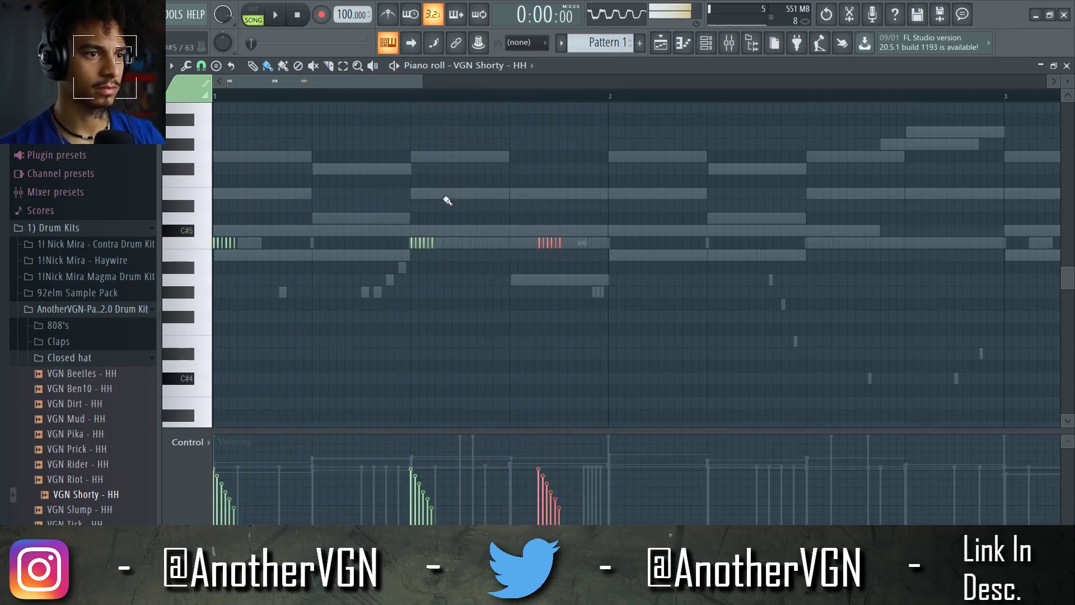
Set the grid to Bar, duplicate bar 1's VGN Shorty - HH rolls into bars 2 to 4, and play the pattern with the channel rack open
left_click(202, 66)
left_click(228, 262)
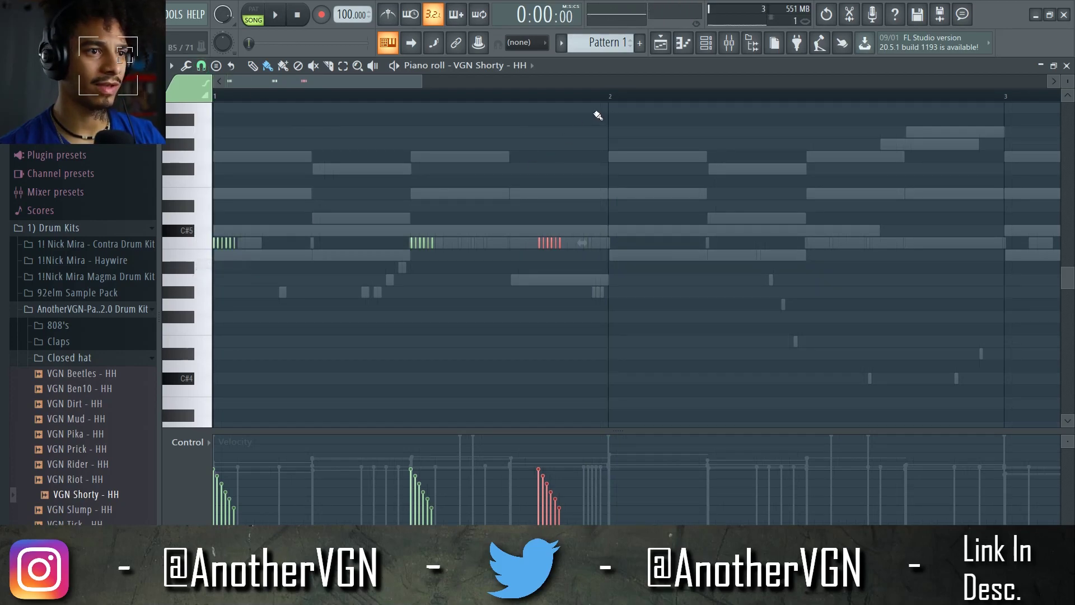
left_click_drag(608, 98, 307, 211)
scroll(348, 199, "down", 4)
key("ctrl+b")
key("ctrl+b")
key("ctrl+b")
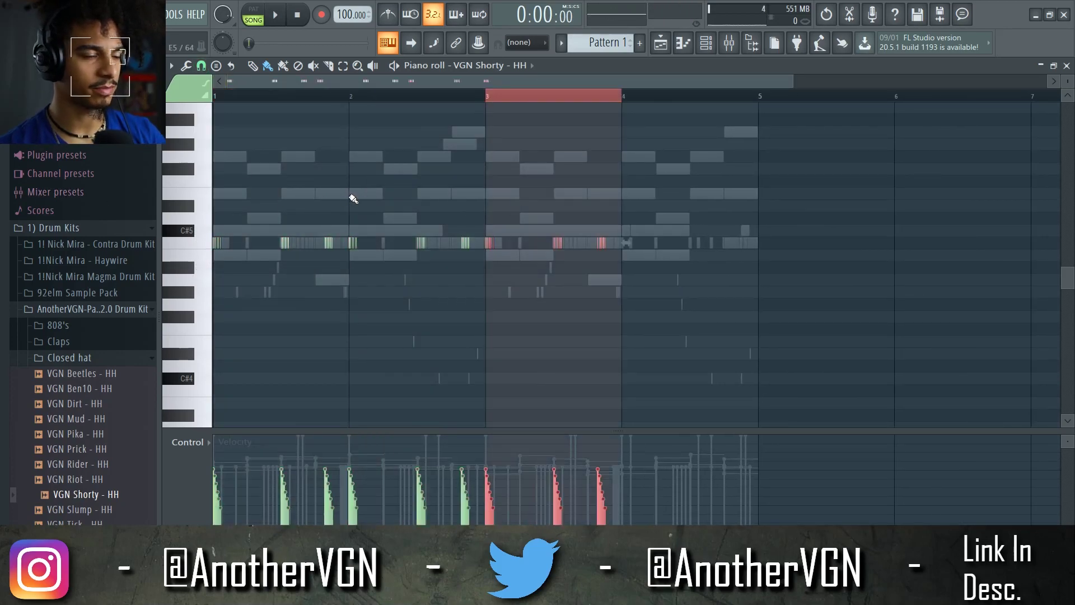
left_click(342, 172, "ctrl")
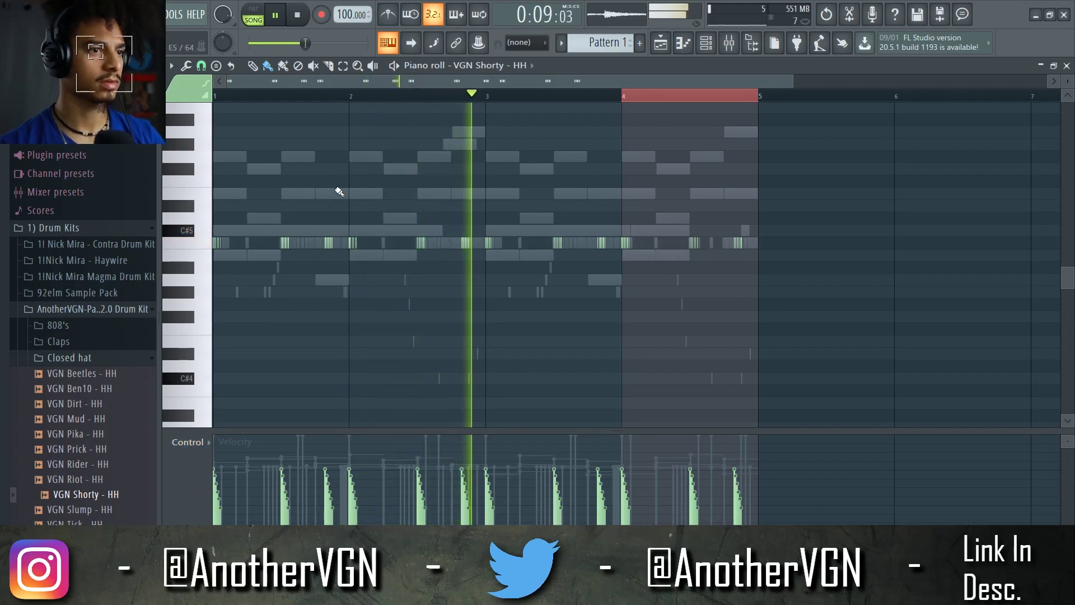
left_click(710, 46)
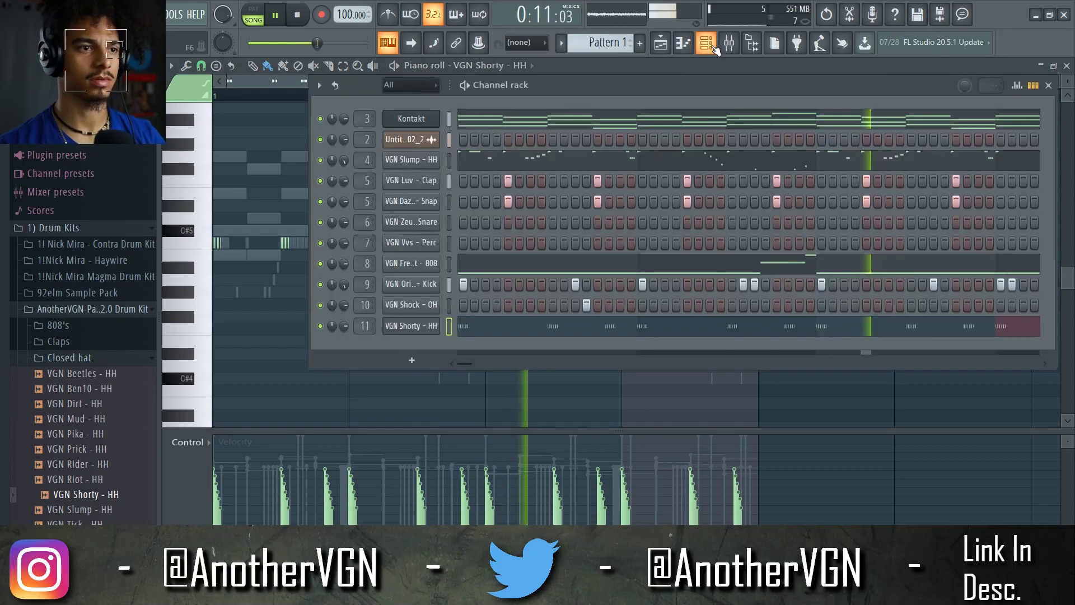
Collapse the Closed hat sample folder and hide the channel rack to return to the VGN Shorty - HH piano roll
left_click_drag(656, 82, 571, 78)
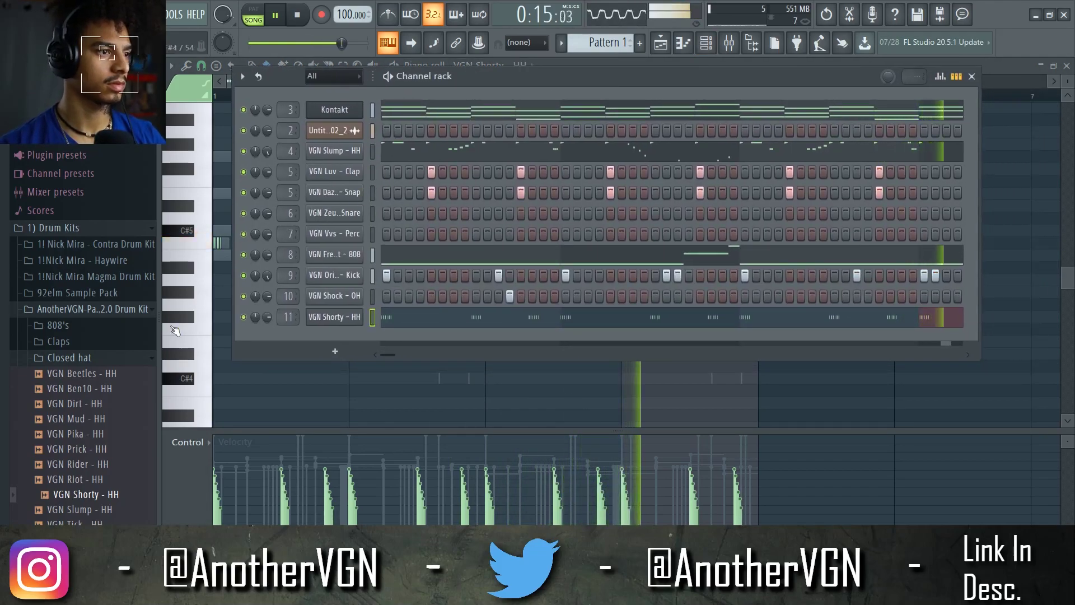
left_click(143, 358)
key("F6")
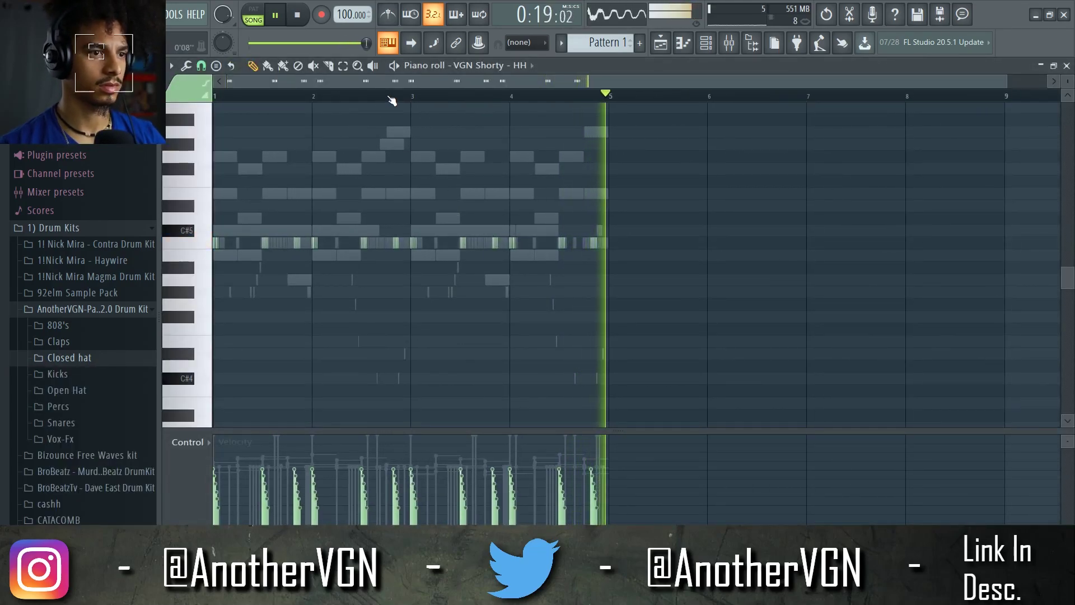
Set the grid to Step and move the VGN Shorty - HH roll at bar 4's start two steps later
key("space")
scroll(812, 224, "up", 3)
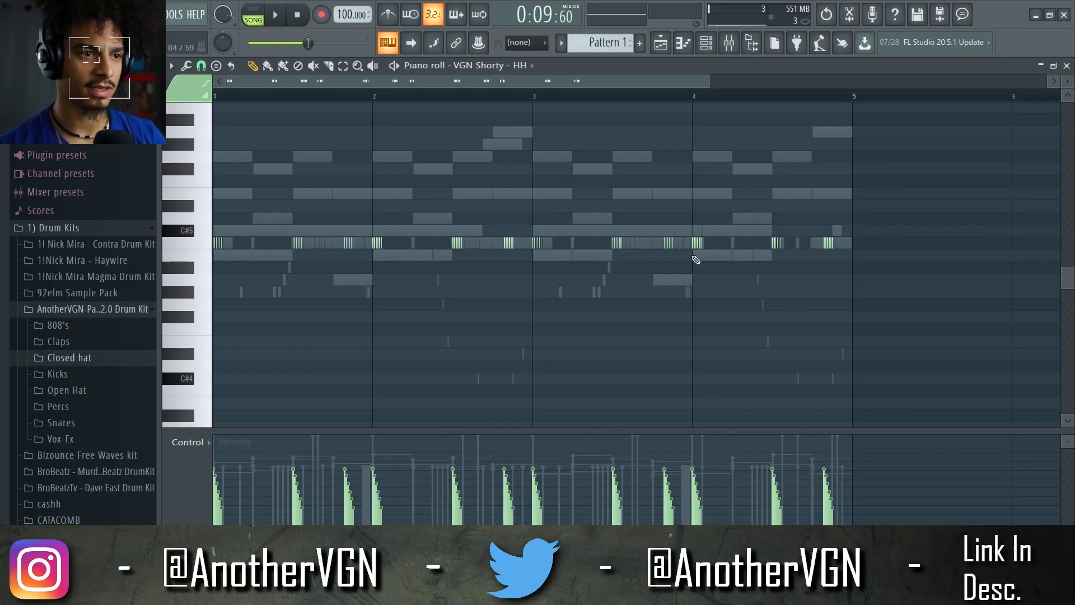
scroll(716, 244, "up", 2)
key("space")
left_click(201, 65)
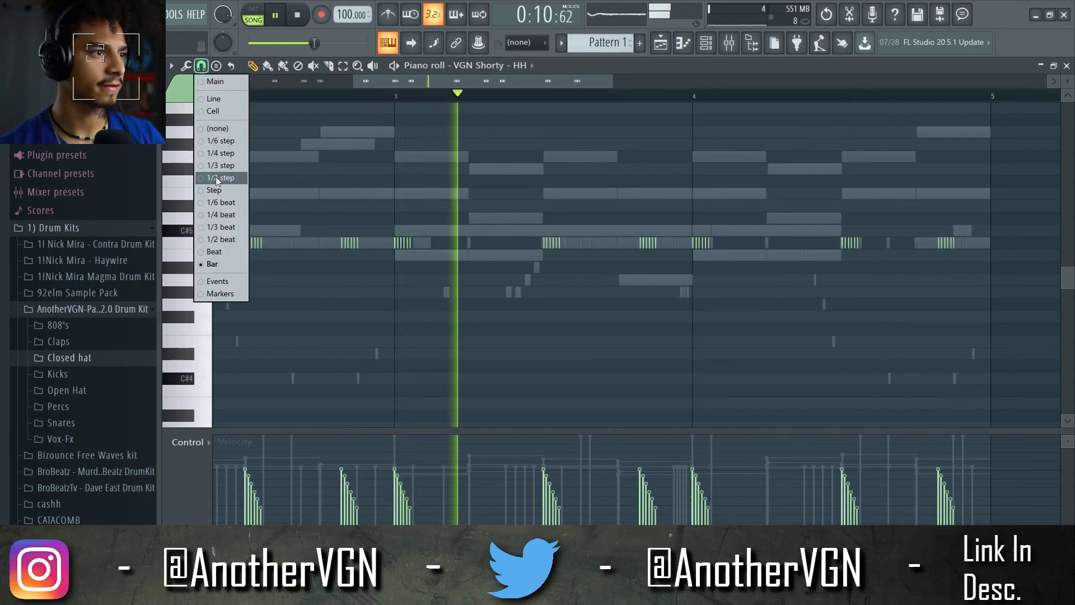
left_click(216, 191)
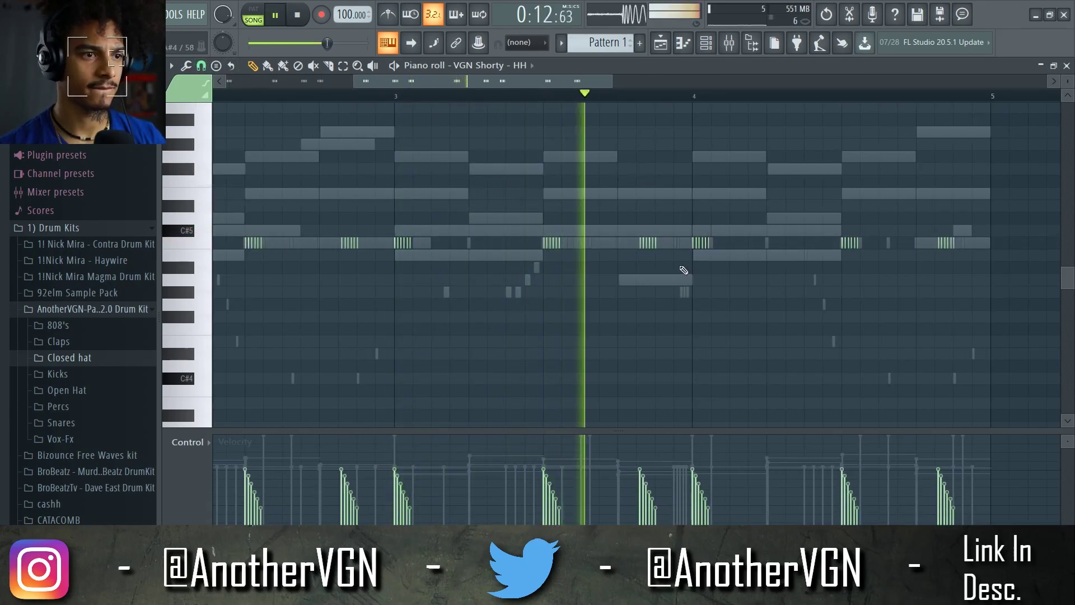
left_click_drag(722, 248, 690, 231)
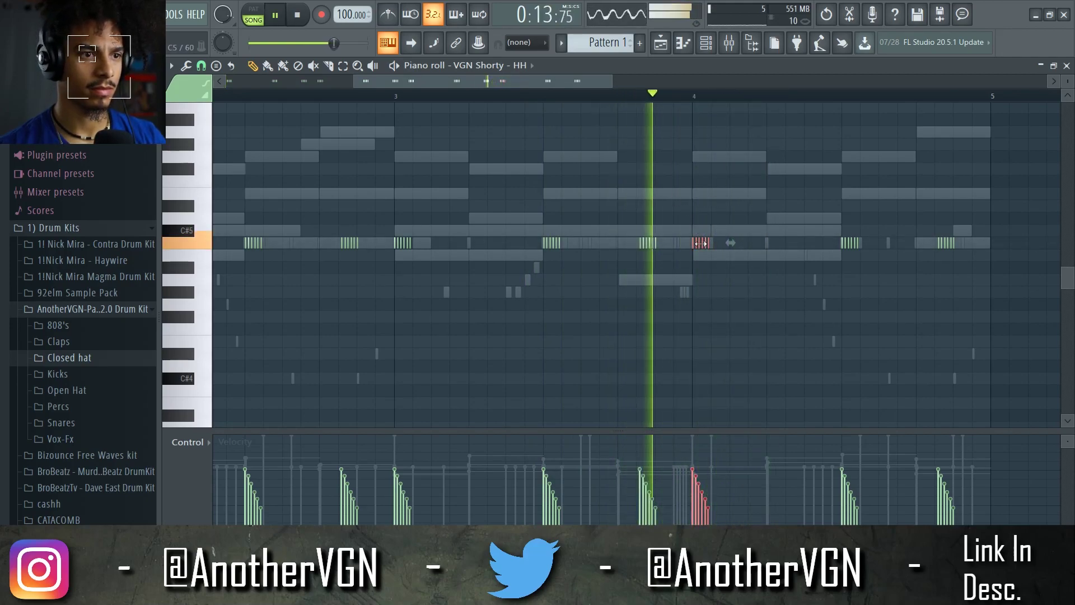
left_click_drag(705, 242, 744, 242)
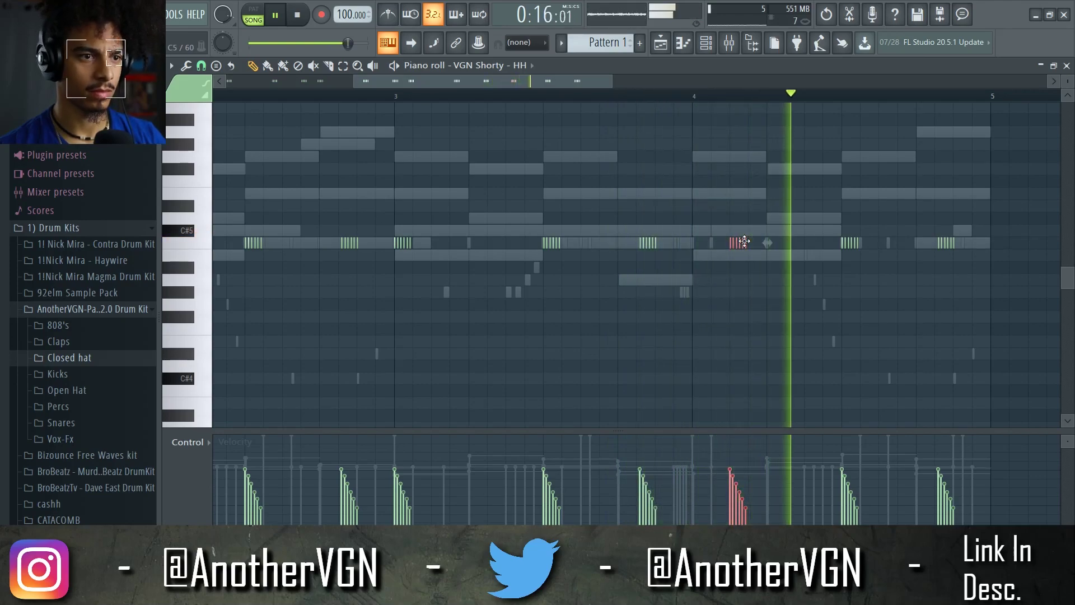
Play the pattern and delete the VGN Shorty - HH roll just after bar 4's third beat
scroll(691, 171, "down", 3)
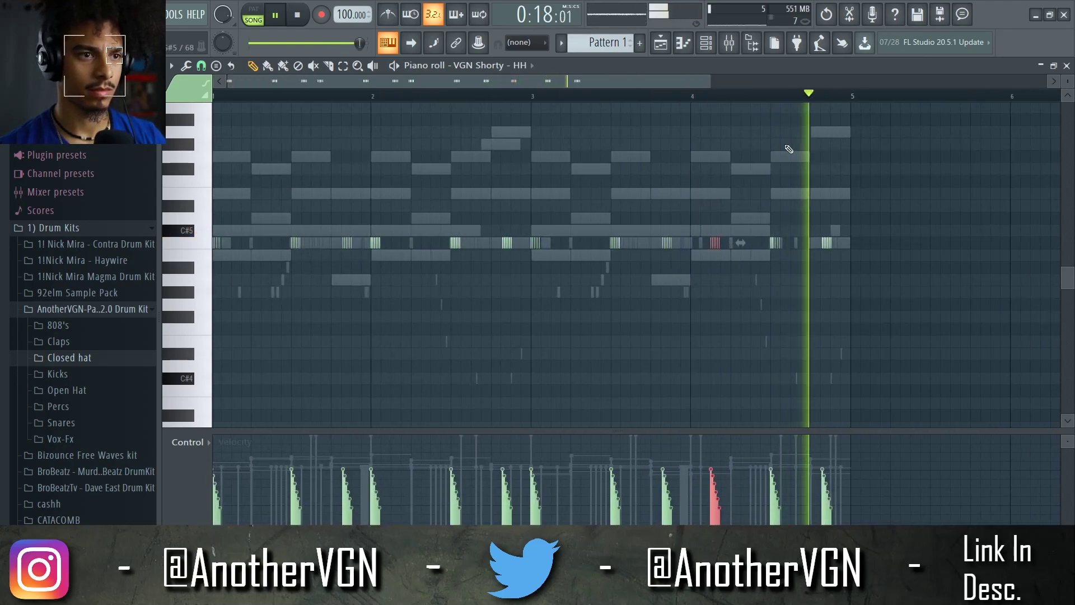
scroll(784, 257, "up", 3)
key("space")
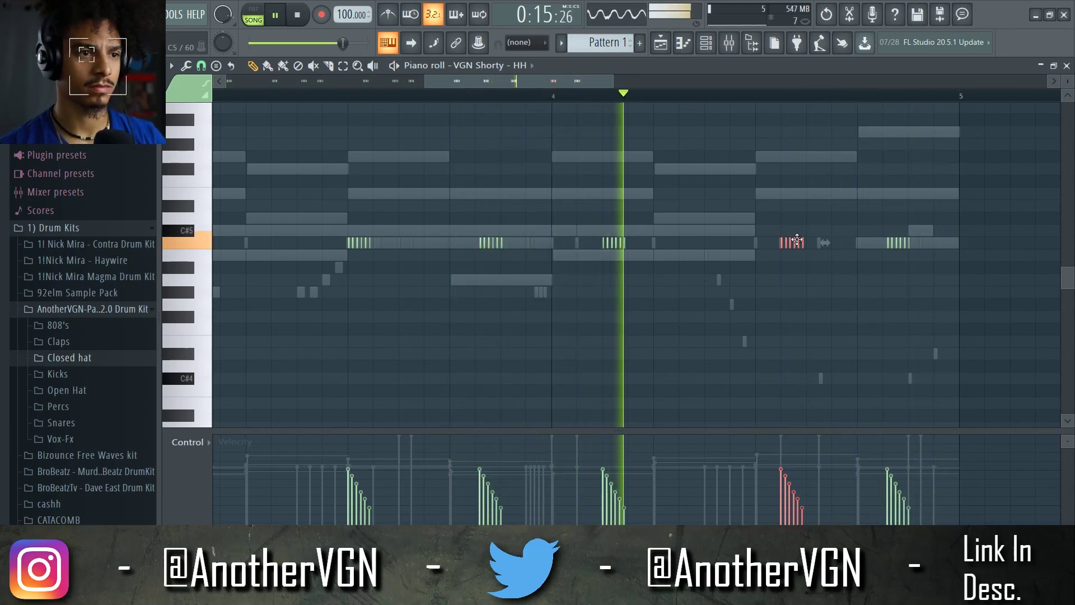
key("Delete")
Set the grid to 1/3 step and add two single B4 notes ten and eleven steps into bar 4
left_click(808, 256)
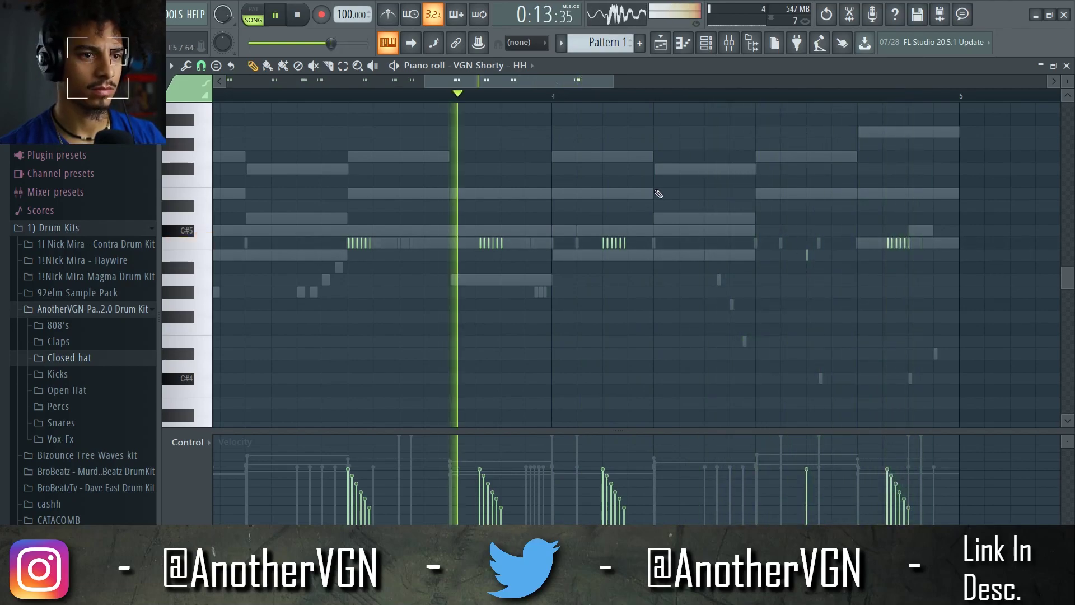
left_click(201, 66)
left_click(222, 165)
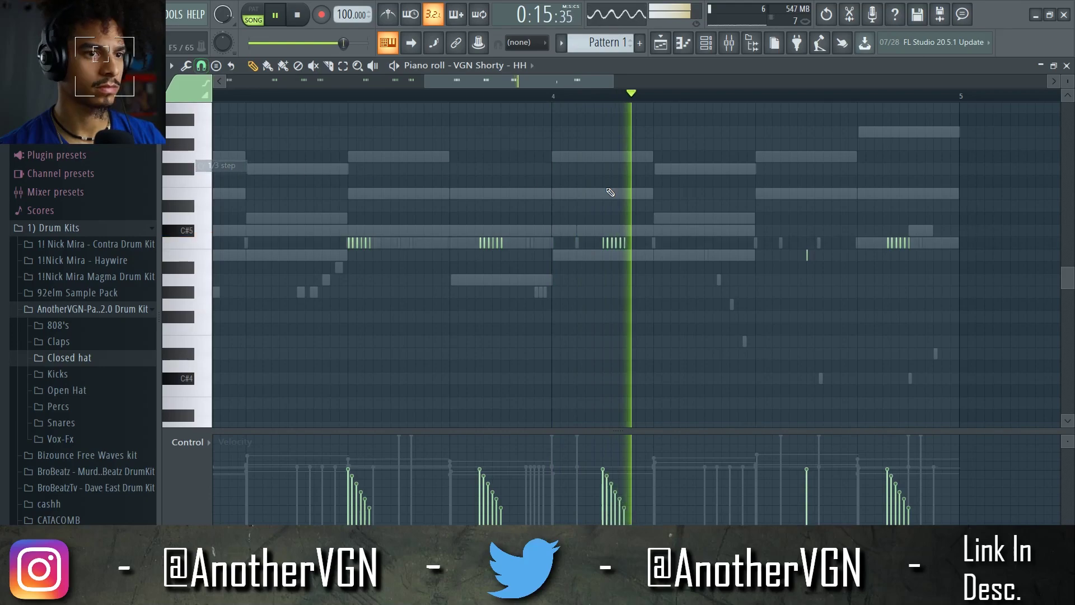
scroll(835, 252, "up", 2)
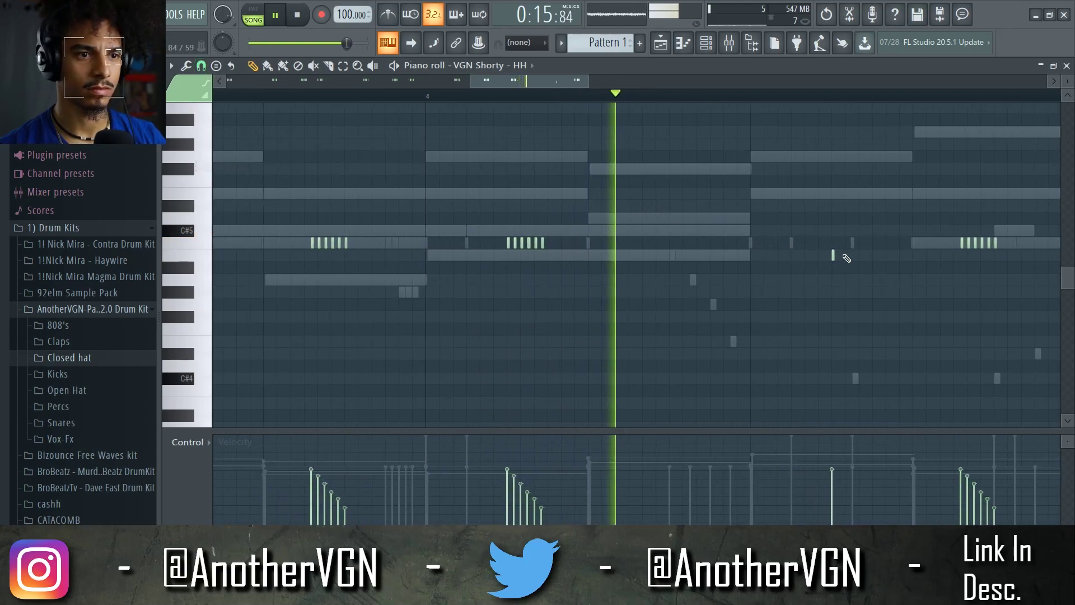
left_click(886, 280)
left_click(749, 101)
Stop playback and switch the VGN Shorty - HH control lane to note pan
scroll(800, 125, "down", 2)
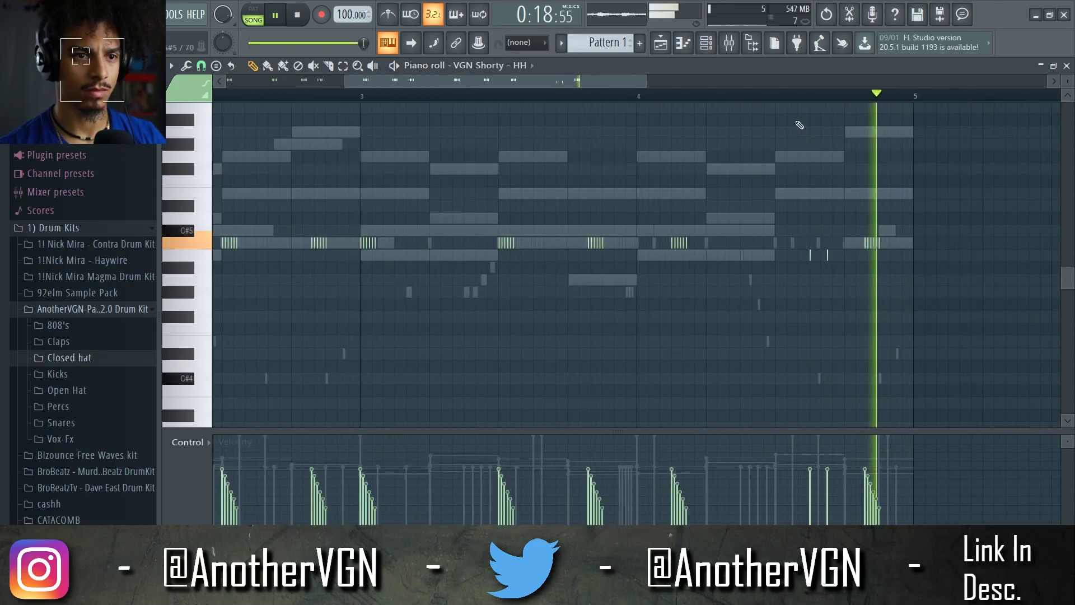
scroll(801, 125, "down", 2)
key("space")
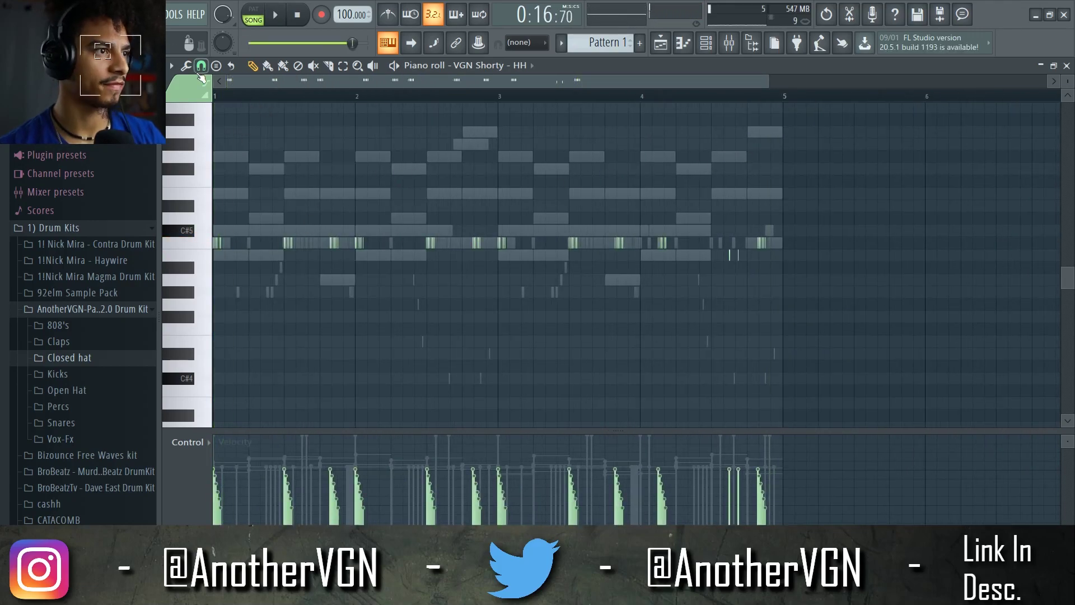
left_click(210, 442)
left_click(213, 464)
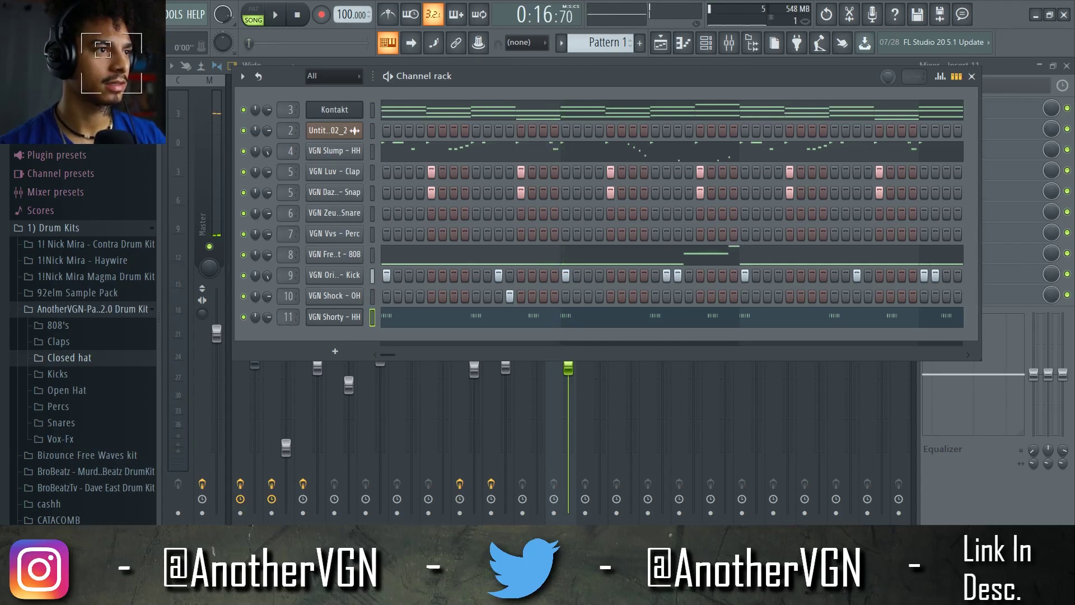
key("space")
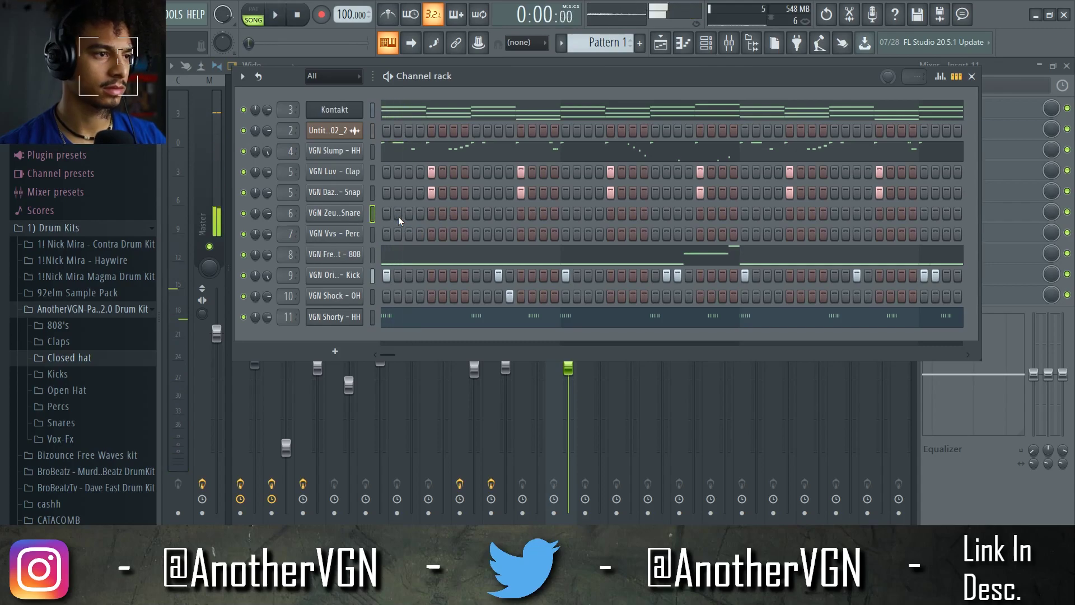
left_click(334, 213)
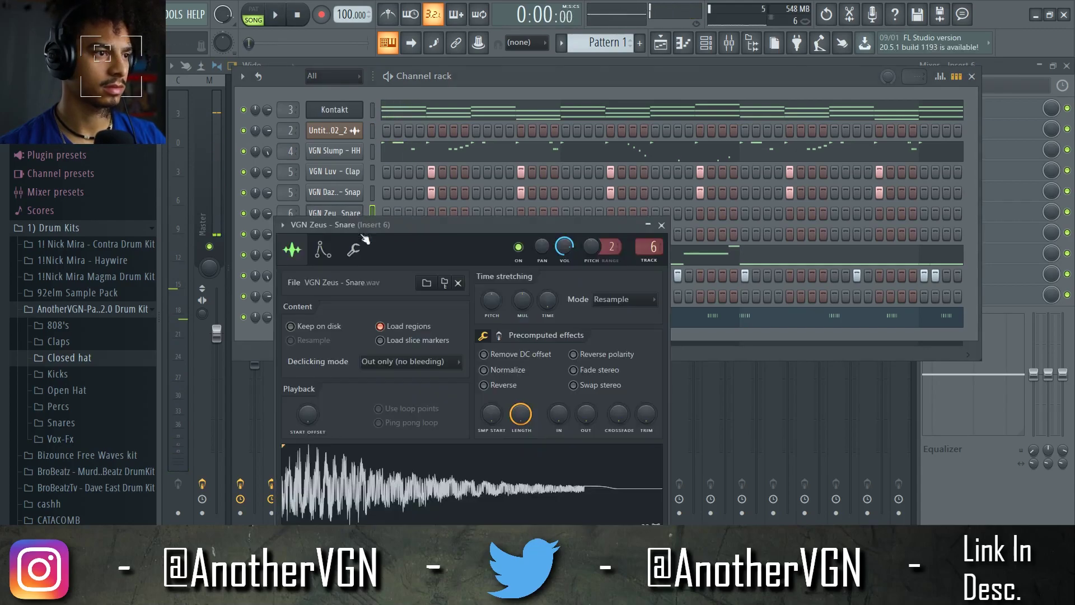
left_click(663, 225)
left_click(728, 45)
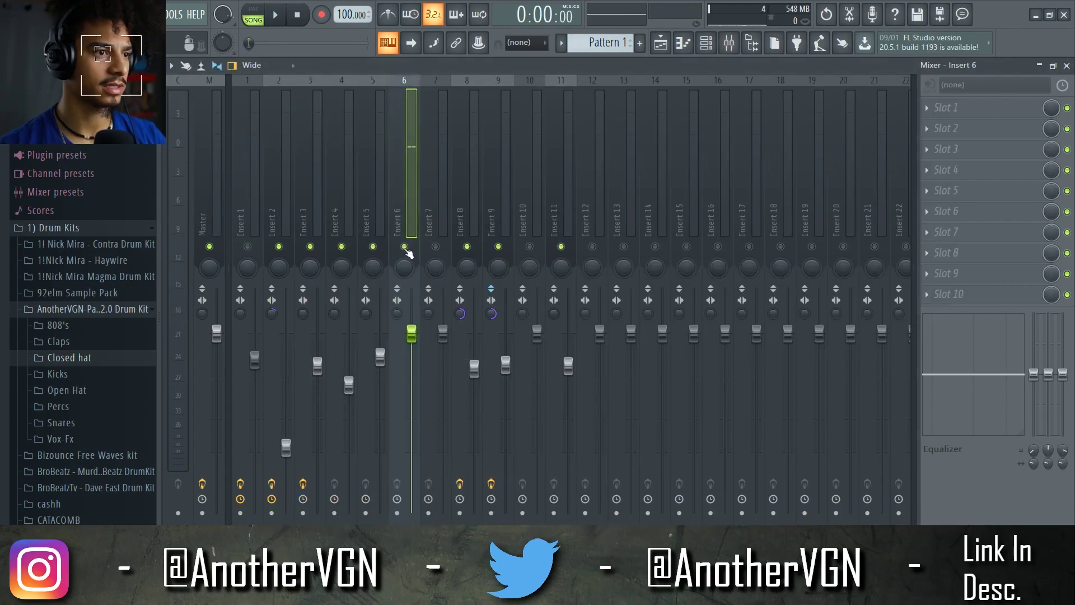
key("F6")
key("space")
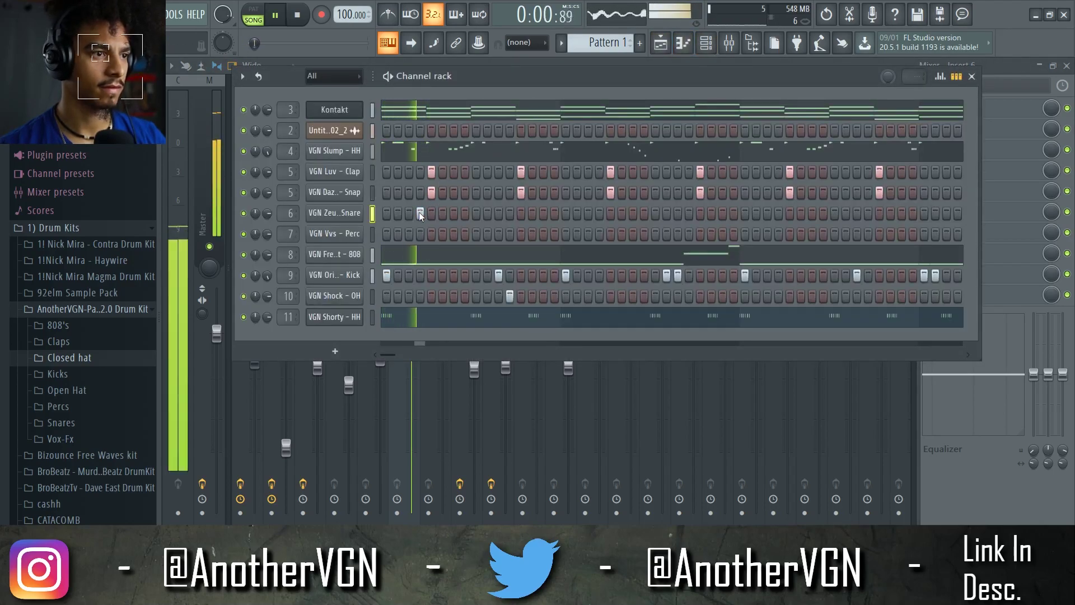
left_click(409, 213)
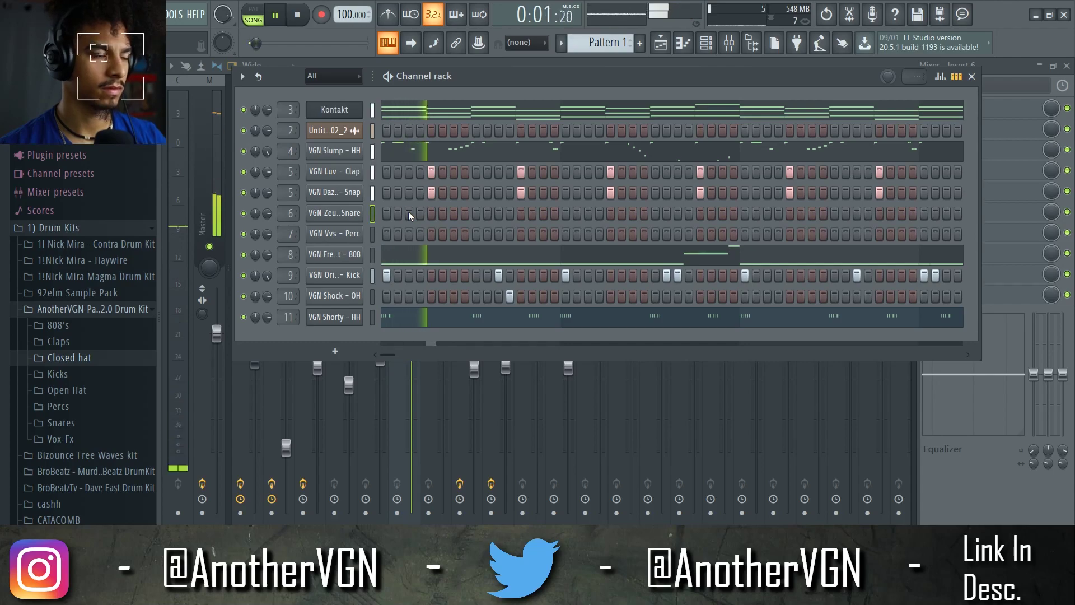
Add a C#5 note eleven steps into bar 1 for VGN Zeus - Snare, and show note velocity in the control lane
left_click(683, 43)
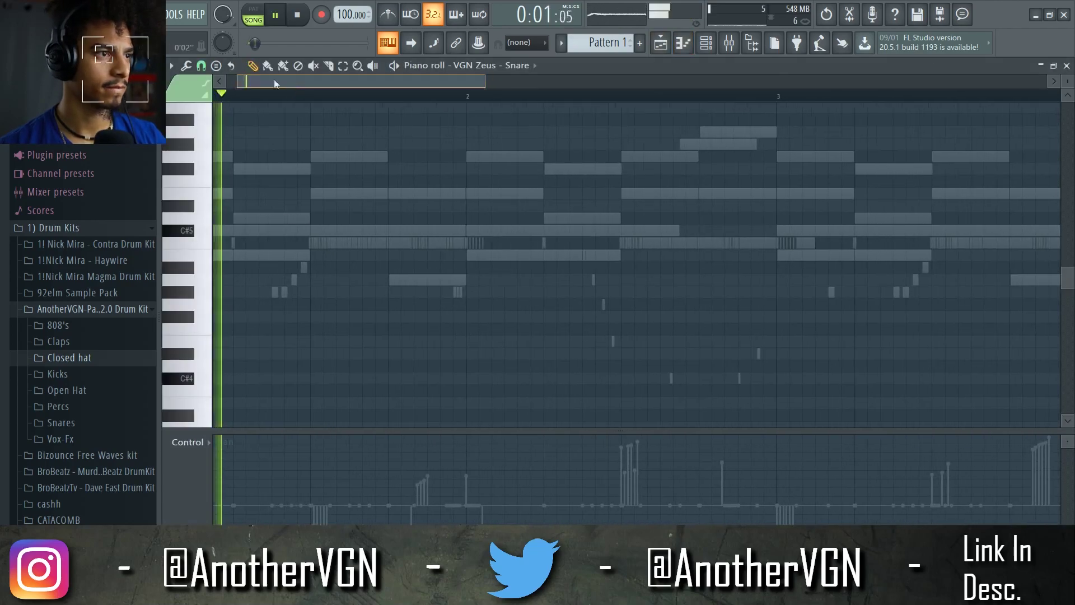
left_click_drag(283, 82, 255, 82)
scroll(357, 278, "up", 3)
left_click(472, 230)
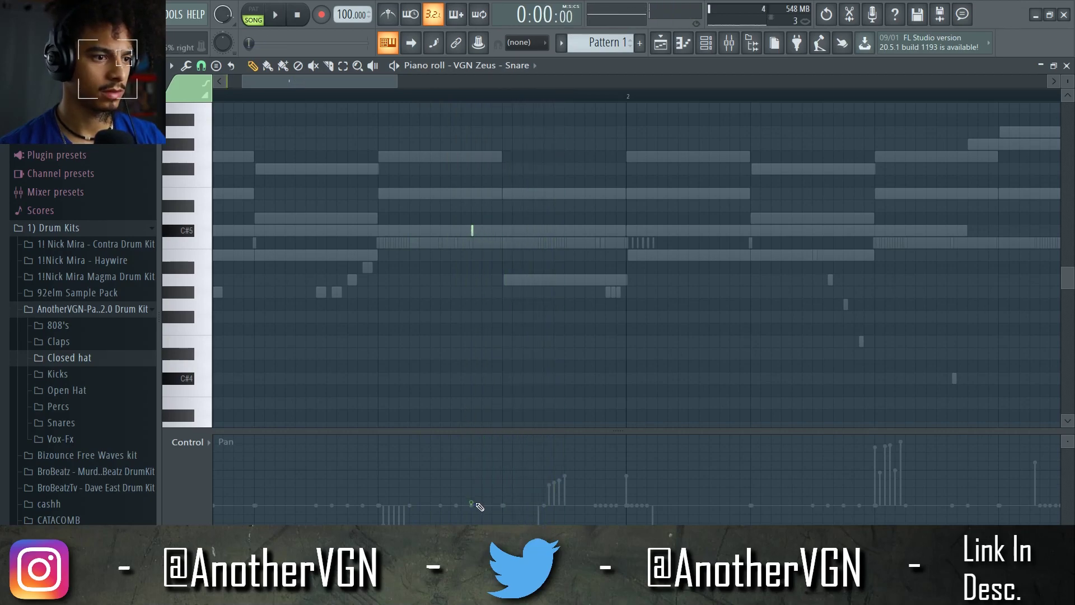
left_click(201, 453)
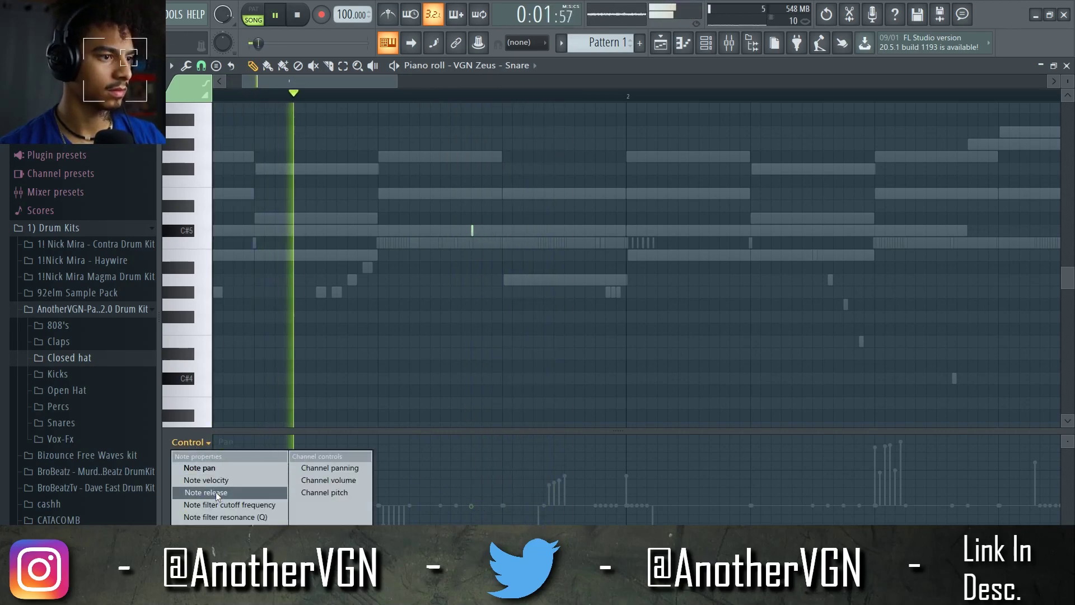
left_click(215, 485)
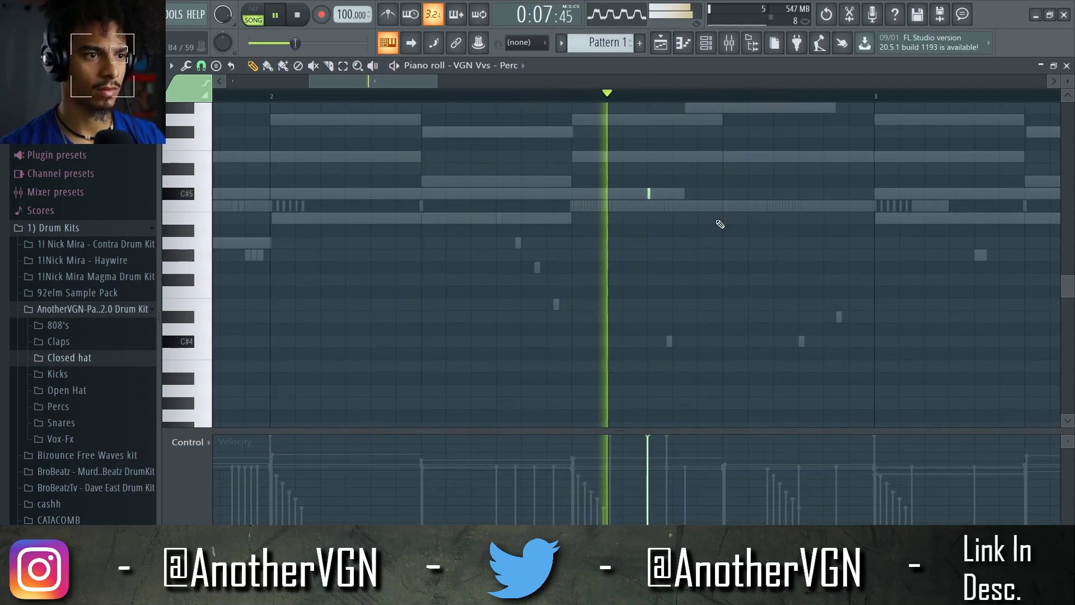
Try an extra VGN Vvs - Perc note at several positions in bar 2's second half, and remove it
left_click(699, 205)
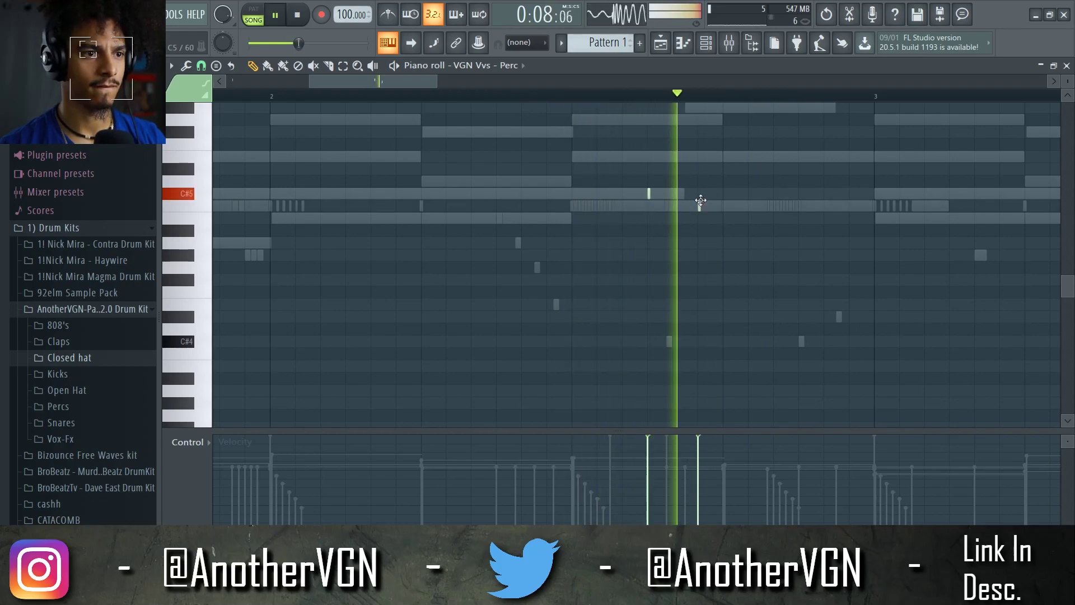
left_click(723, 193)
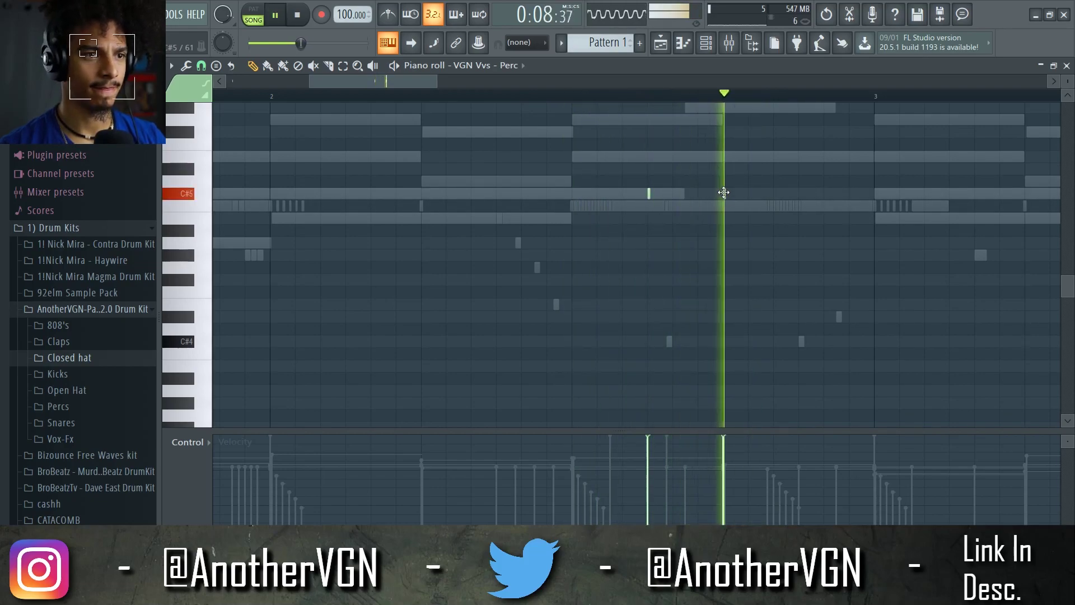
left_click(748, 194)
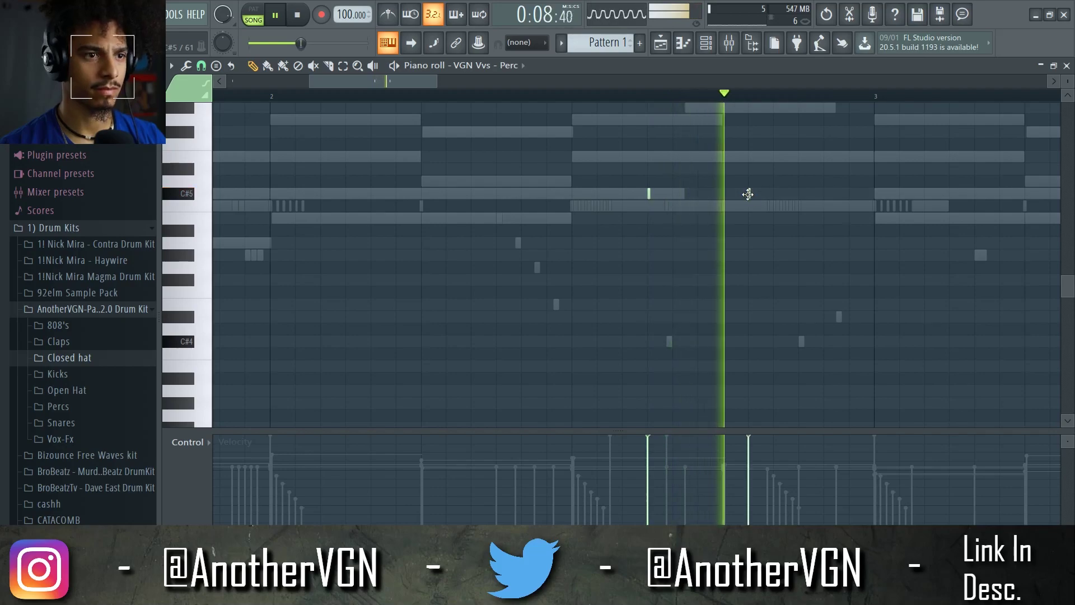
left_click(774, 193)
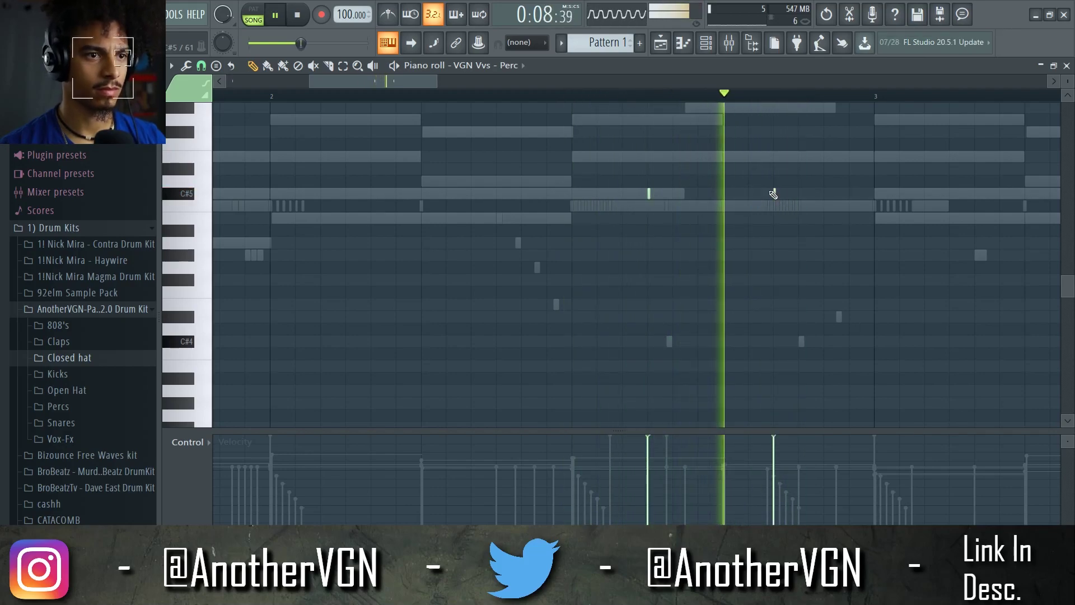
key("space")
right_click(775, 193)
key("space")
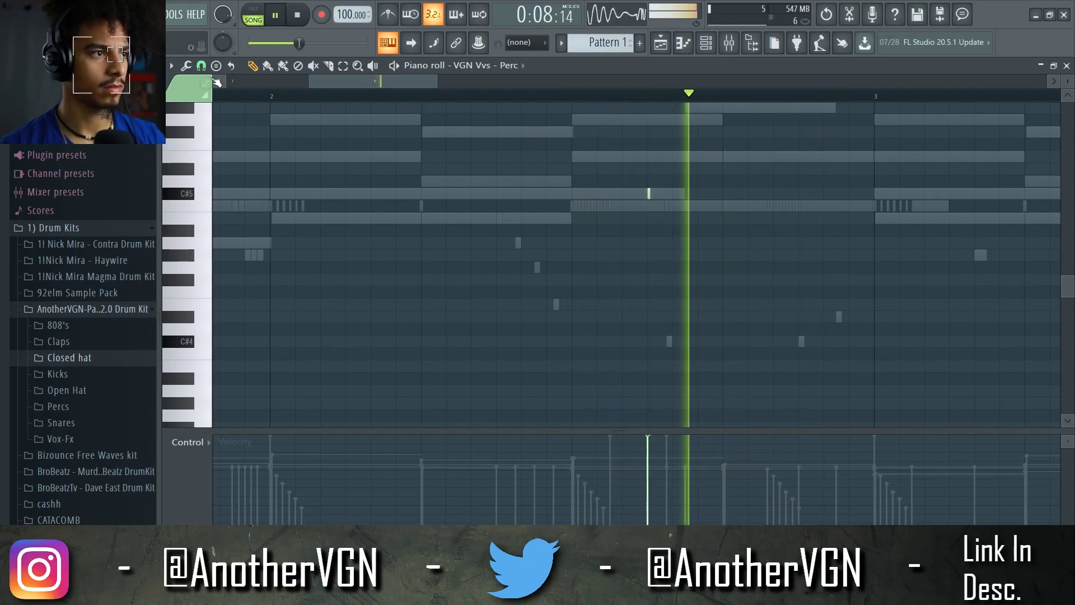
Set the grid to 1/2 step and add a C#5 VGN Vvs - Perc note thirteen steps into bar 2
key("space")
left_click(200, 67)
left_click(220, 177)
key("space")
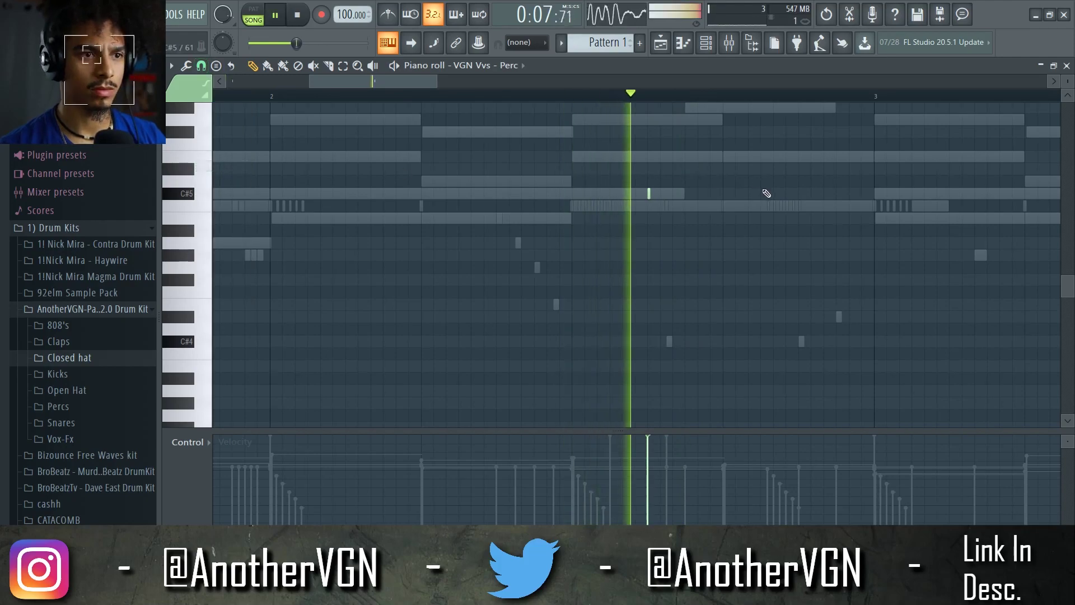
scroll(762, 196, "down", 4)
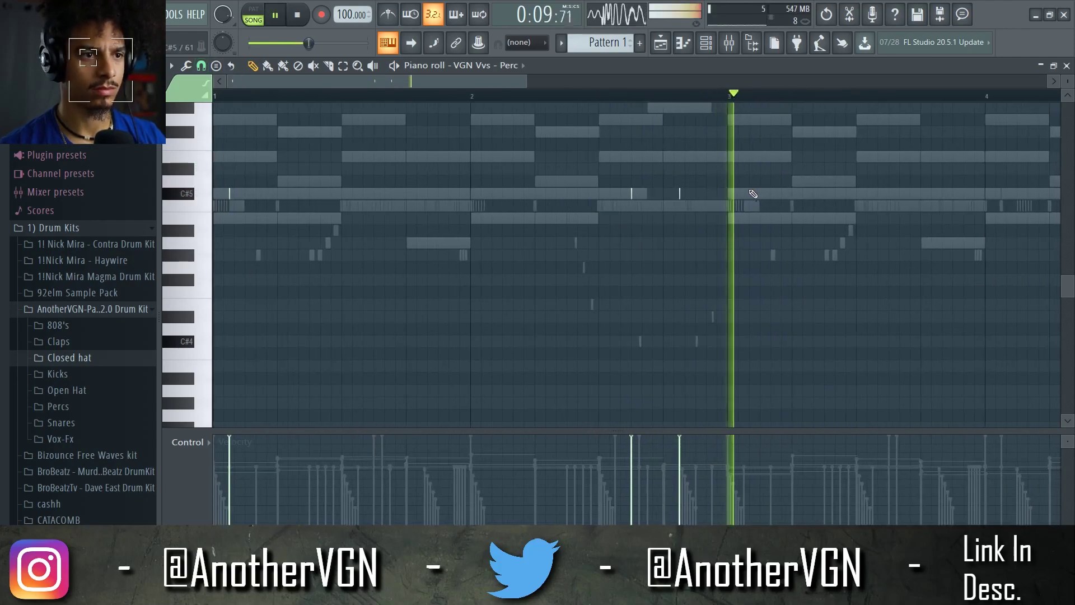
Set the grid to Bar, duplicate the VGN Vvs - Perc notes of bars 1 and 2 into bars 3 and 4, and clear the selection
left_click(210, 68)
left_click(221, 264)
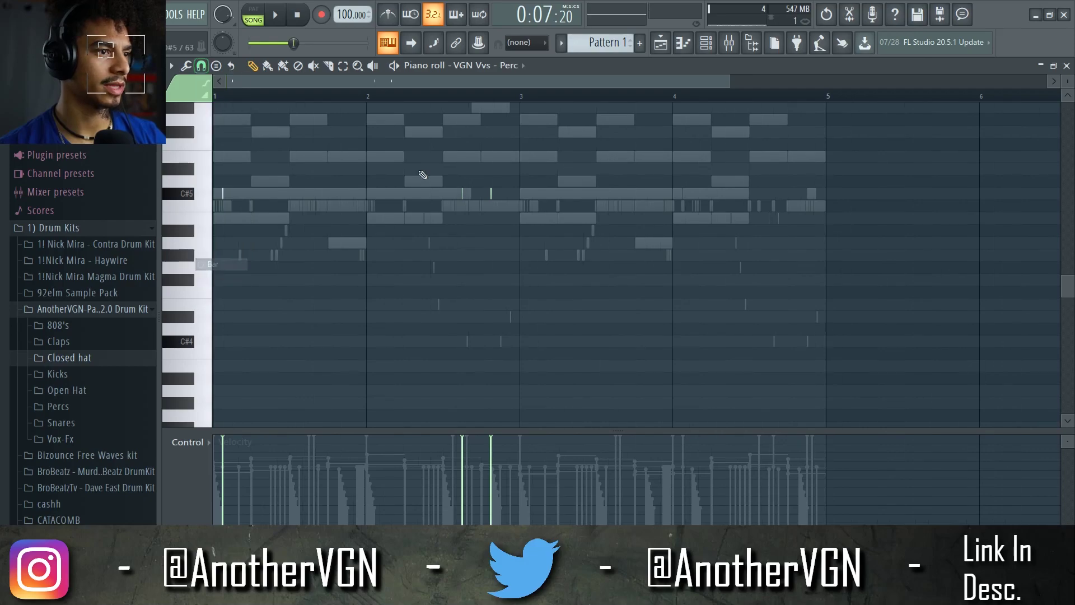
left_click_drag(520, 96, 82, 150)
key("ctrl+b")
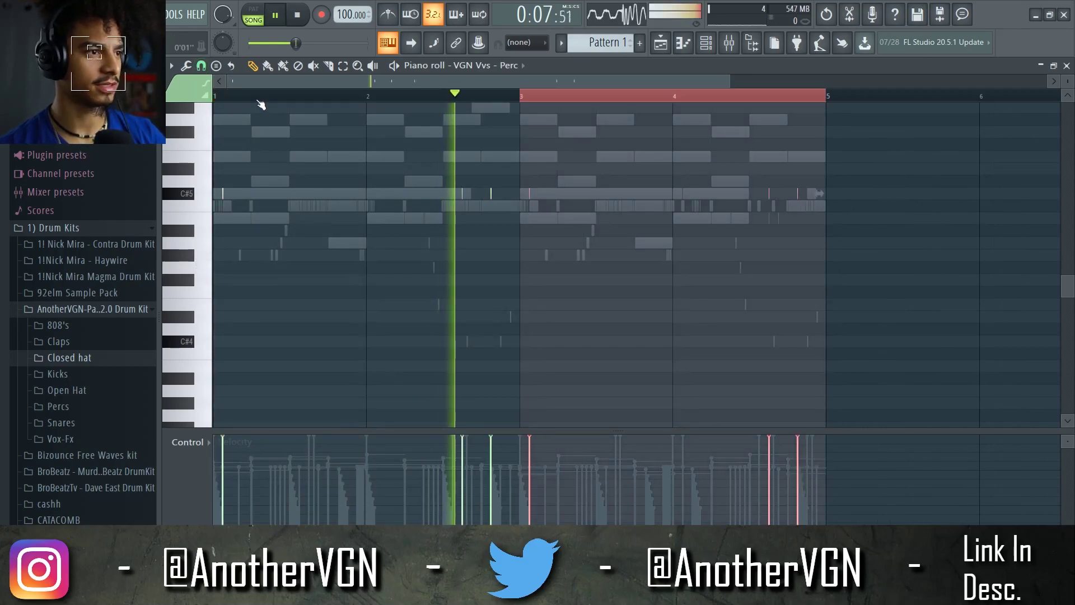
key("space")
key("ctrl+d")
Duplicate the VGN Zeus - Snare notes of bars 1 and 2 into bars 3 and 4
left_click(529, 65)
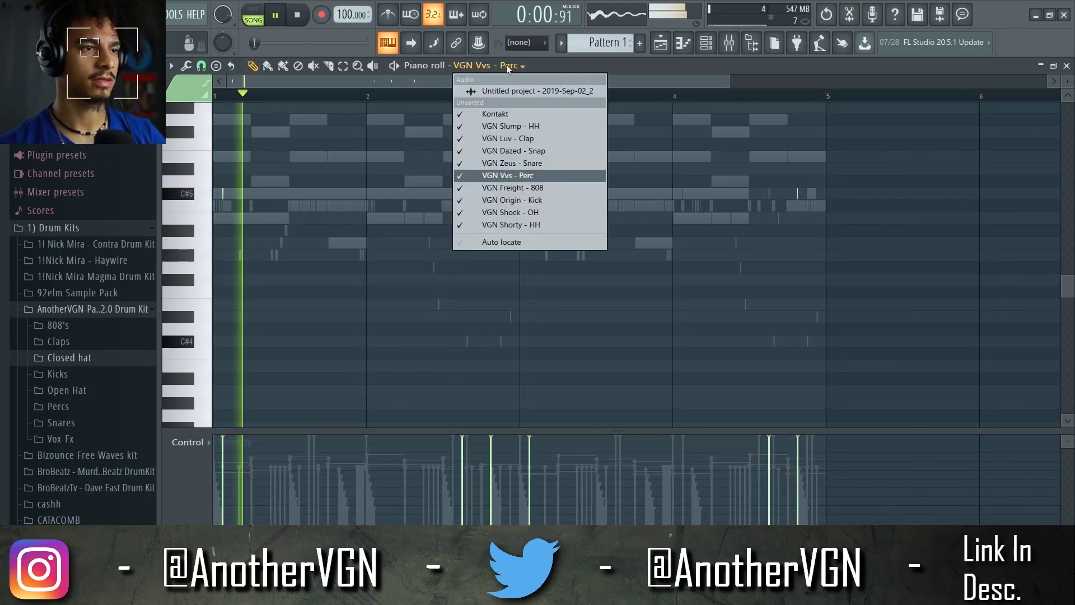
left_click(542, 162)
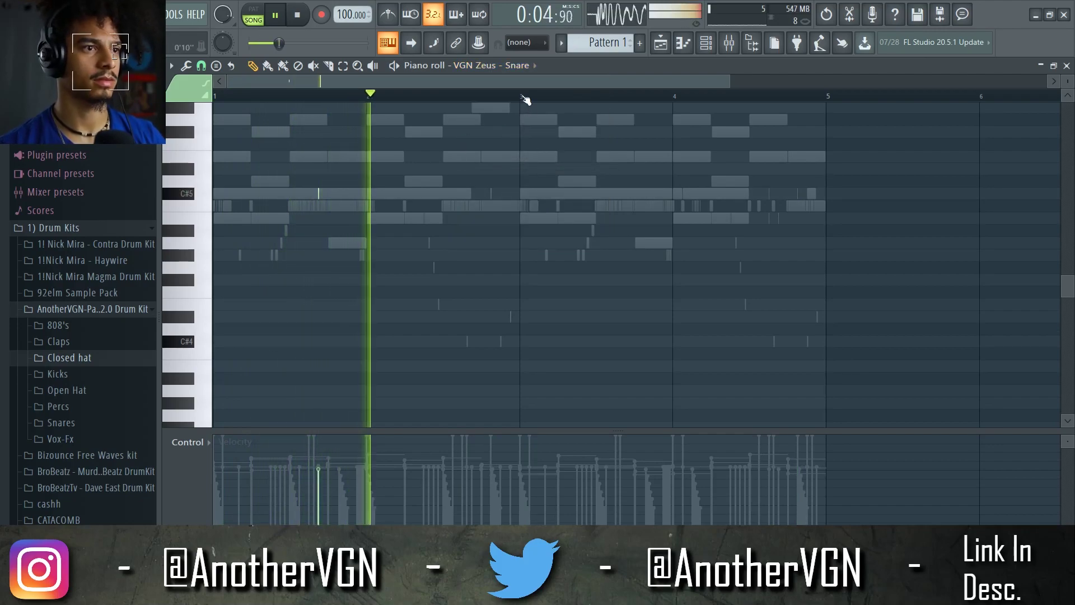
left_click_drag(525, 97, 99, 153)
key("ctrl+b")
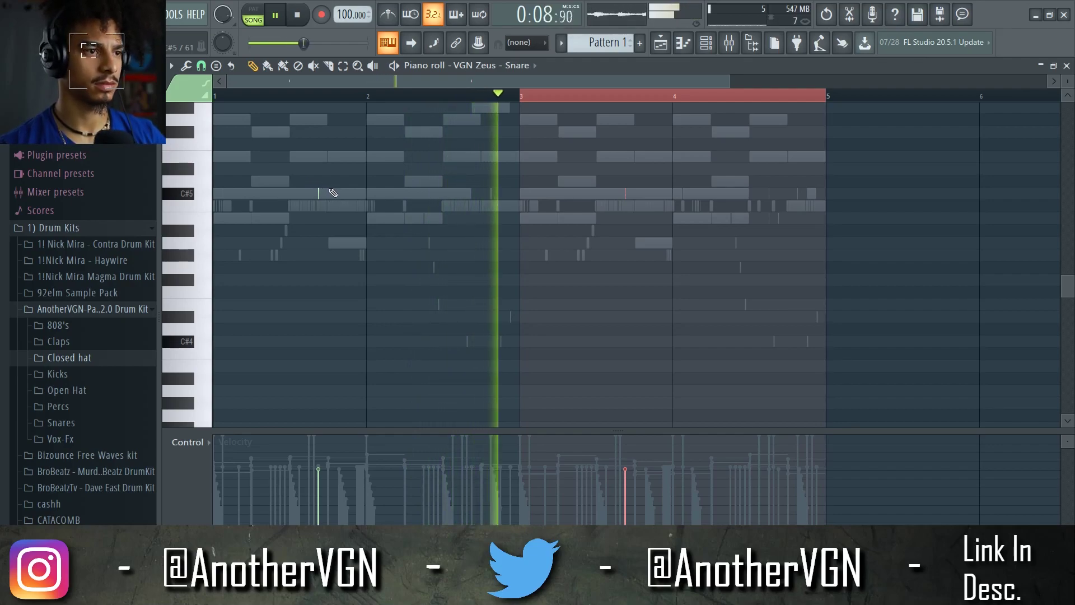
Review the VGN Freight - 808 and VGN Shock - OH notes in the piano roll
left_click(494, 66)
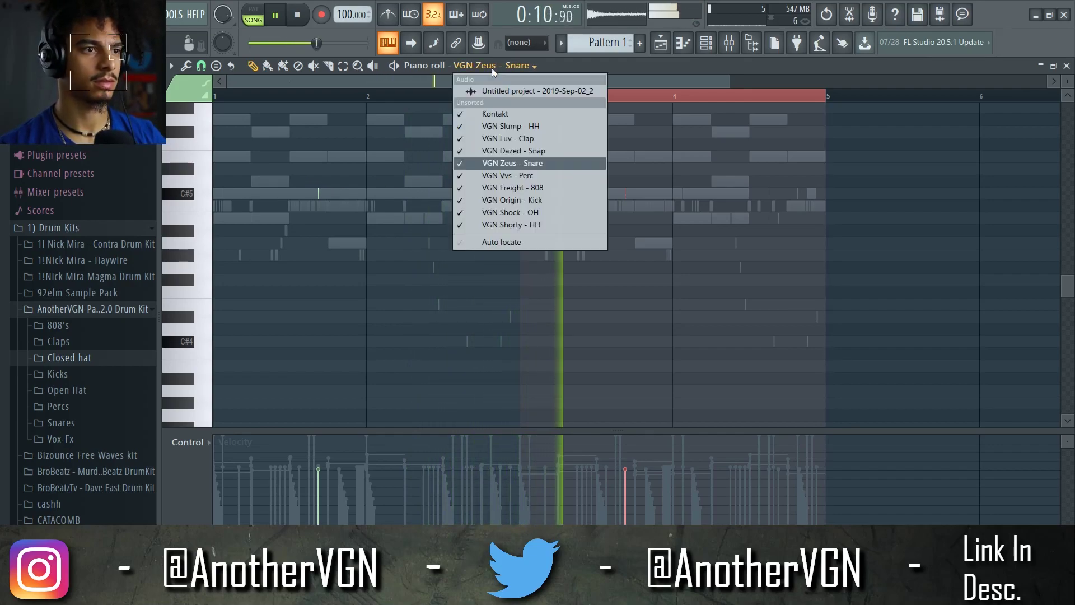
left_click(526, 187)
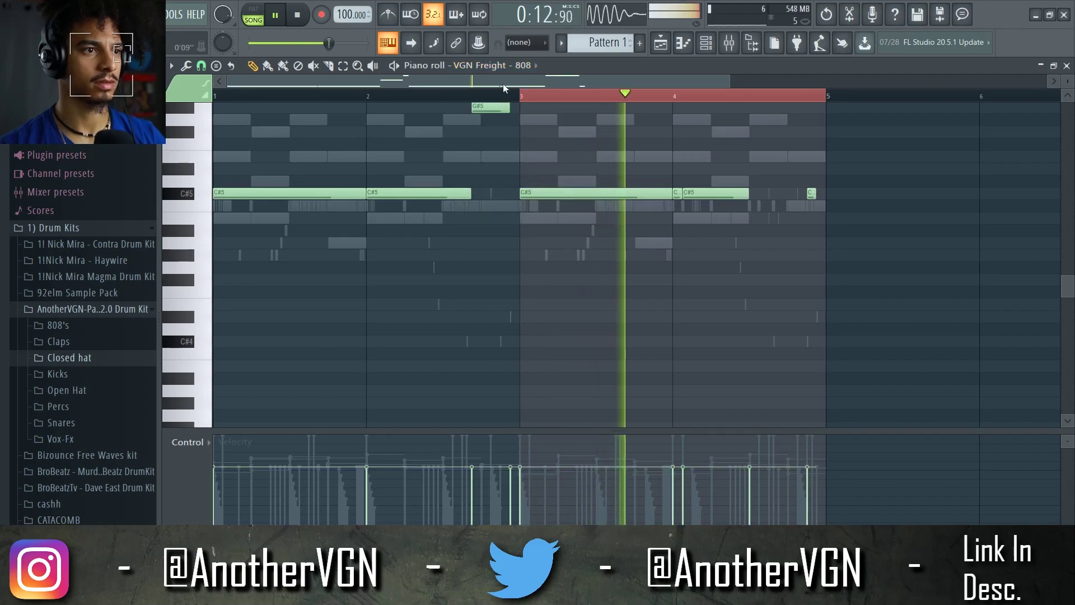
left_click(507, 66)
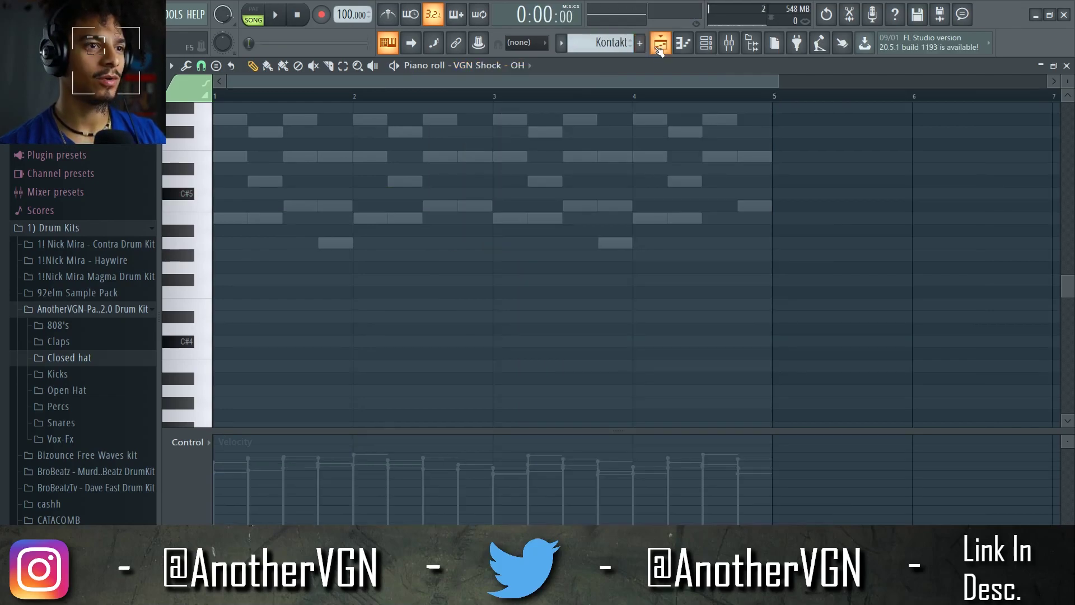
In the playlist, place the Kontakt clip on track 3 and the VGN Slump - HH clip on track 4, and enable both tracks
key("F5")
left_click(433, 274)
left_click_drag(434, 201, 438, 307)
left_click(343, 334)
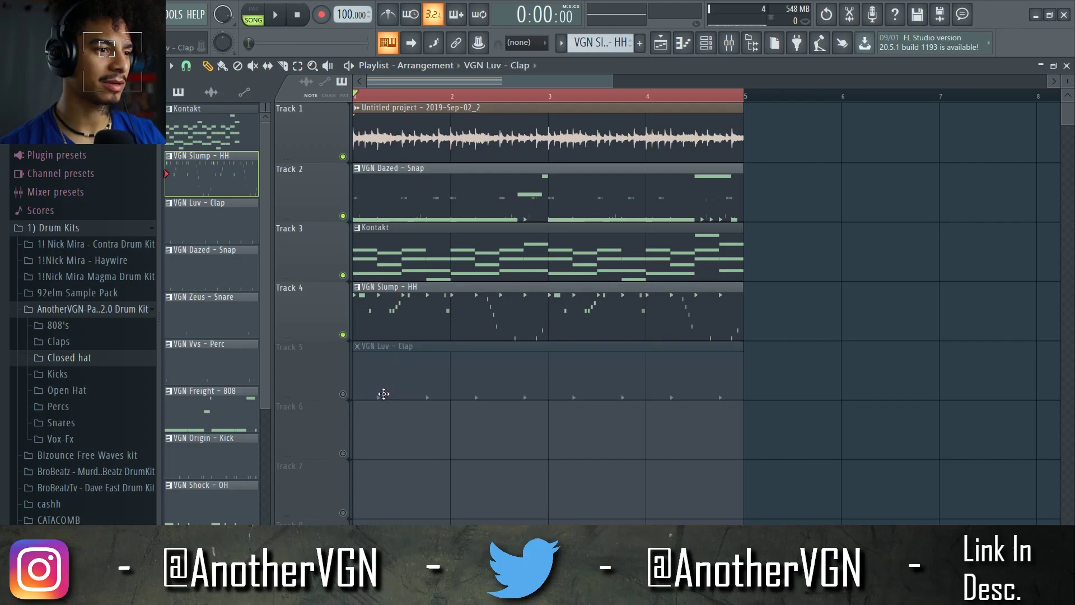
Place the VGN Luv - Clap clip on track 5 and the VGN Dazed - Snap clip on track 6, and enable both tracks
left_click(384, 394)
scroll(398, 297, "down", 2)
left_click(343, 276)
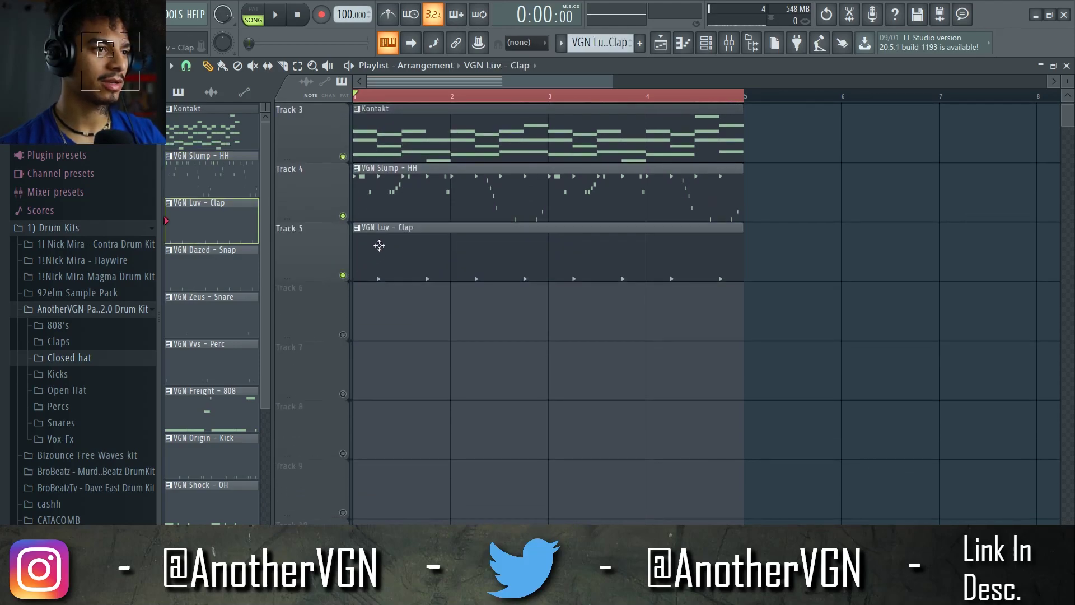
scroll(386, 230, "up", 2)
left_click_drag(407, 362, 404, 421)
scroll(391, 196, "down", 1)
left_click(364, 470)
left_click(343, 440)
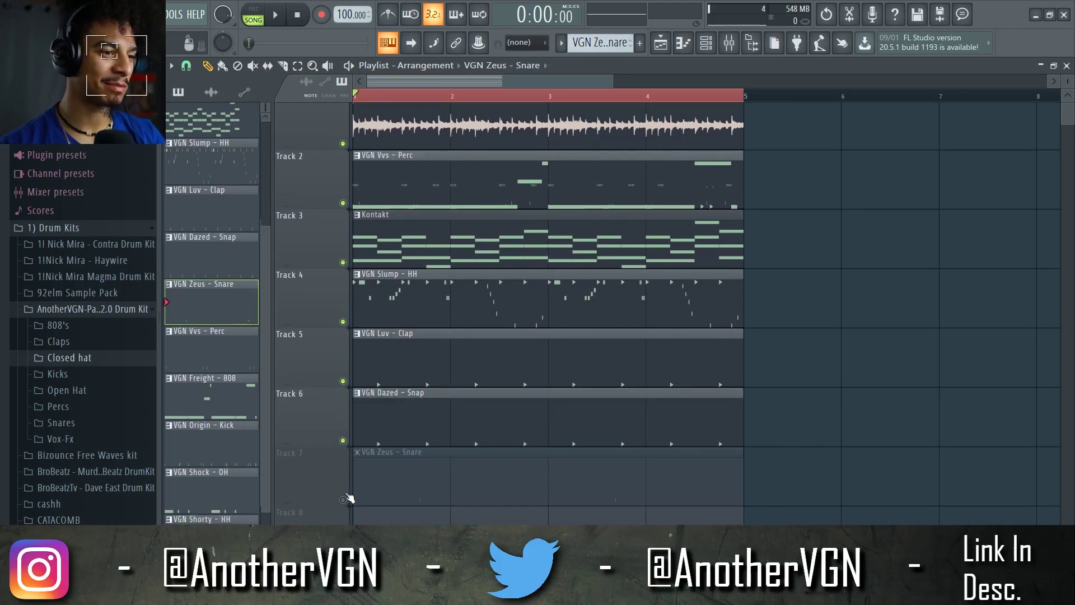
Place VGN Zeus - Snare on track 7, VGN Vvs - Perc on track 8 and VGN Freight - 808 on track 9, enabling these tracks
left_click(343, 498)
left_click_drag(414, 463, 362, 444)
left_click(343, 462)
scroll(386, 249, "up", 3)
left_click_drag(388, 199, 369, 437)
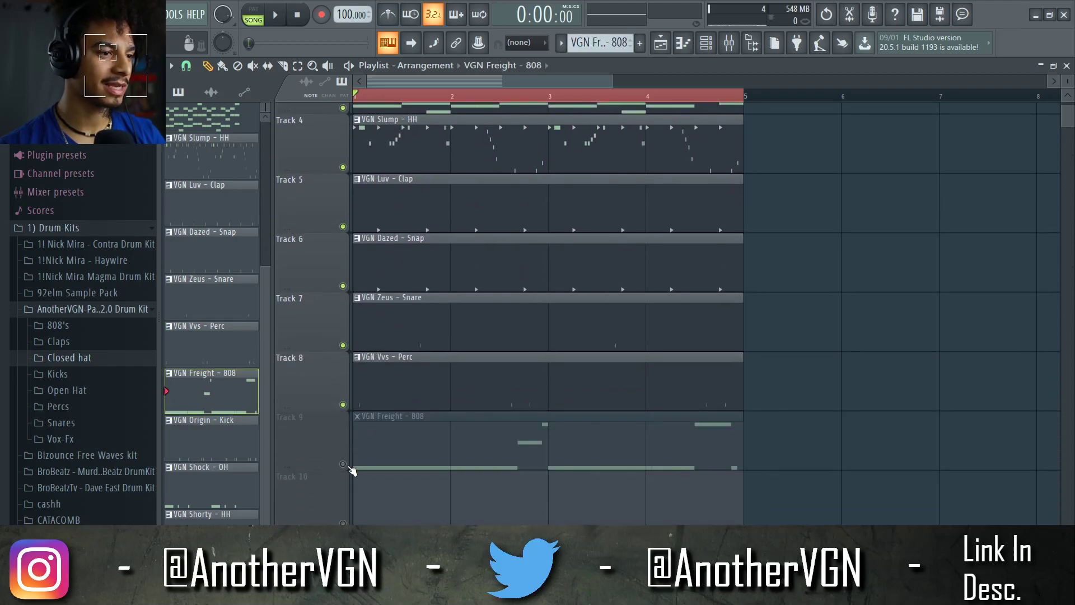
left_click(343, 465)
scroll(424, 302, "up", 3)
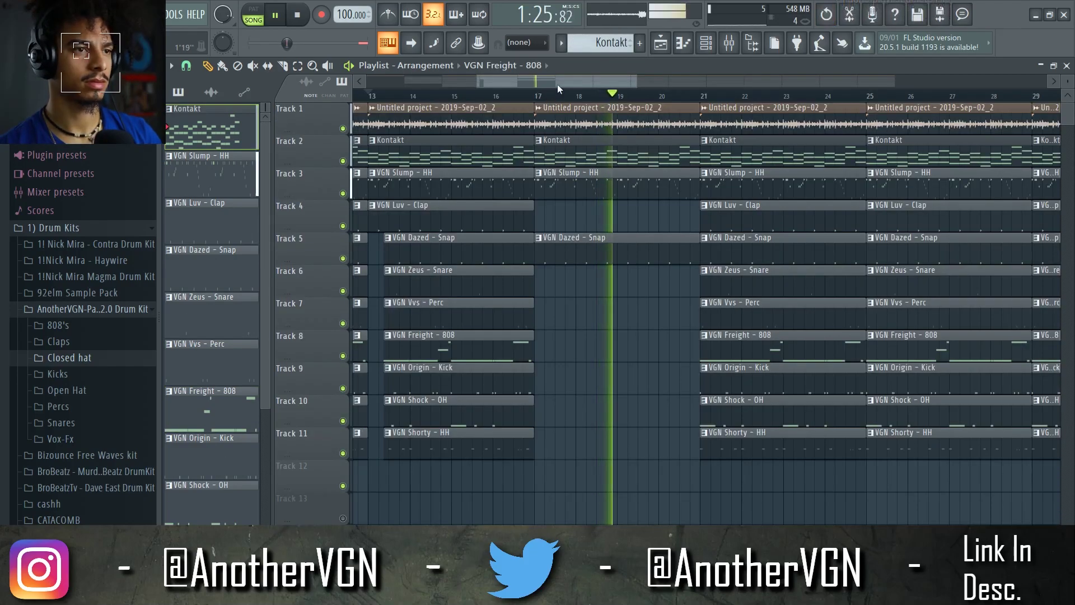
Delete the VGN Freight - 808 clip and the track 1 sample clip that start at bar 21
left_click_drag(562, 82, 586, 82)
scroll(574, 295, "up", 4)
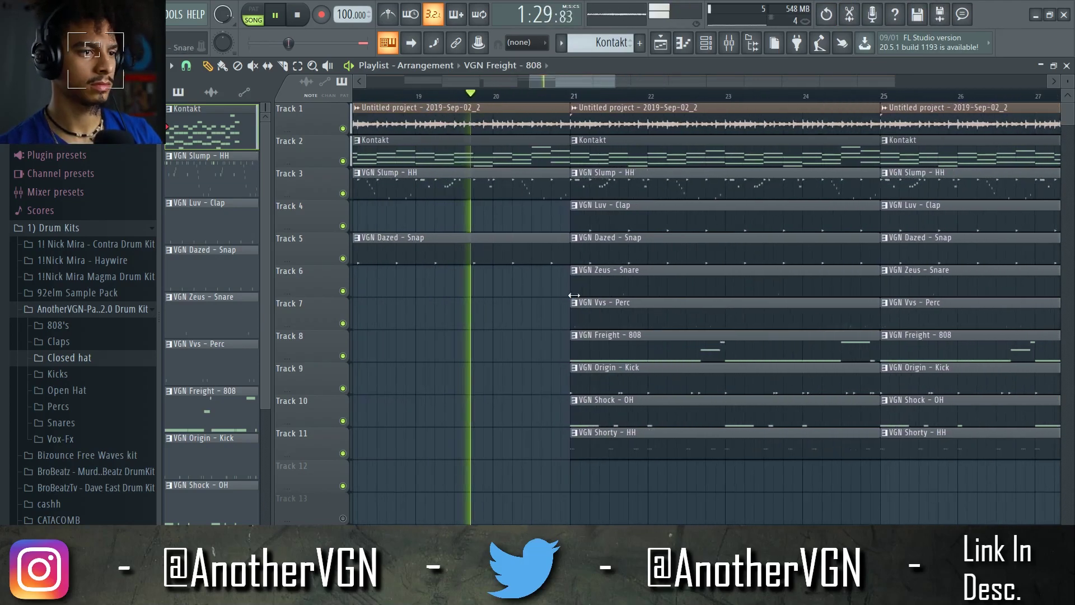
left_click_drag(560, 85, 565, 82)
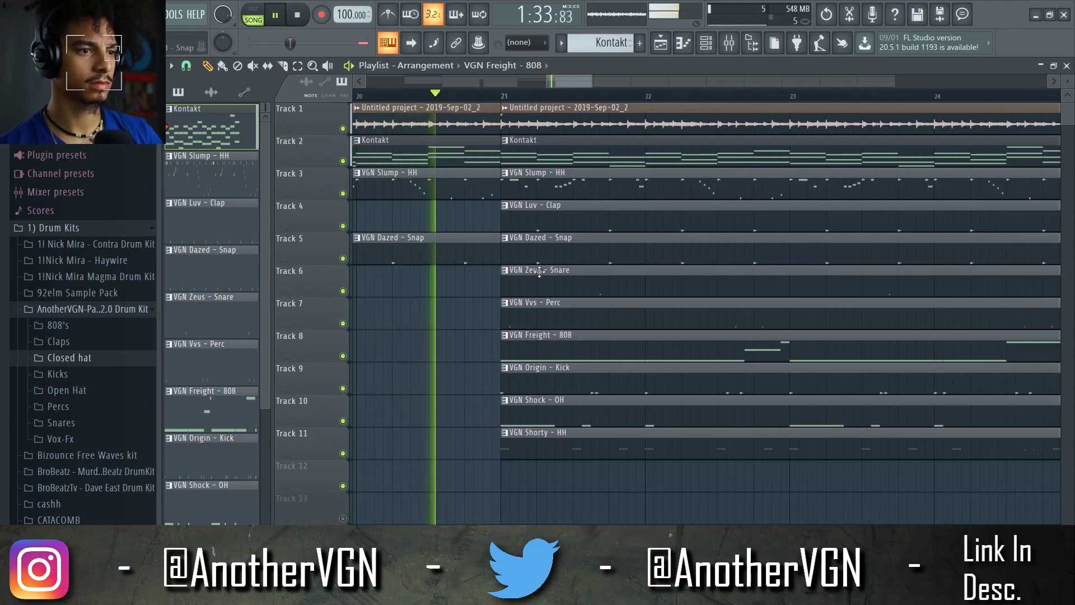
right_click(546, 356)
scroll(489, 326, "down", 4)
right_click(515, 129)
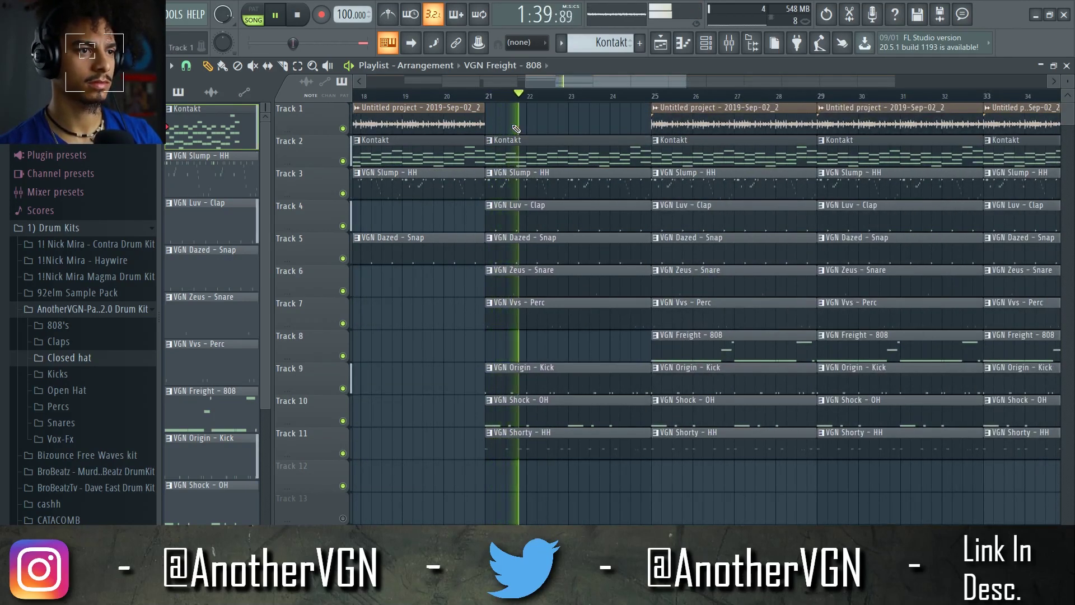
Stop playback and delete all clips on every track from bar 25 to the end of the arrangement at bar 57
scroll(486, 195, "down", 3)
scroll(538, 193, "up", 4)
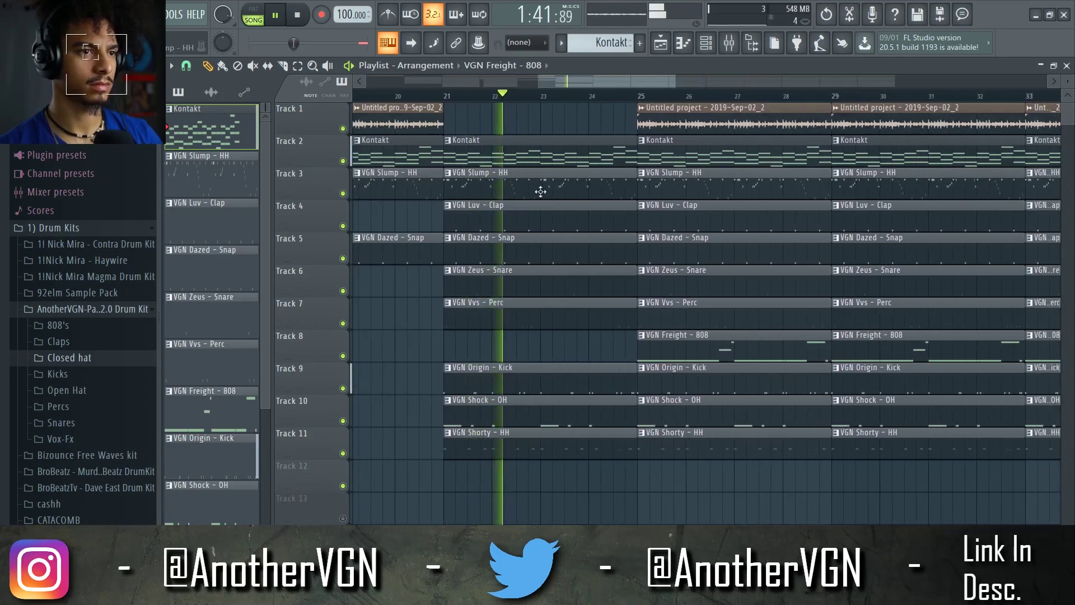
left_click_drag(571, 88, 574, 86)
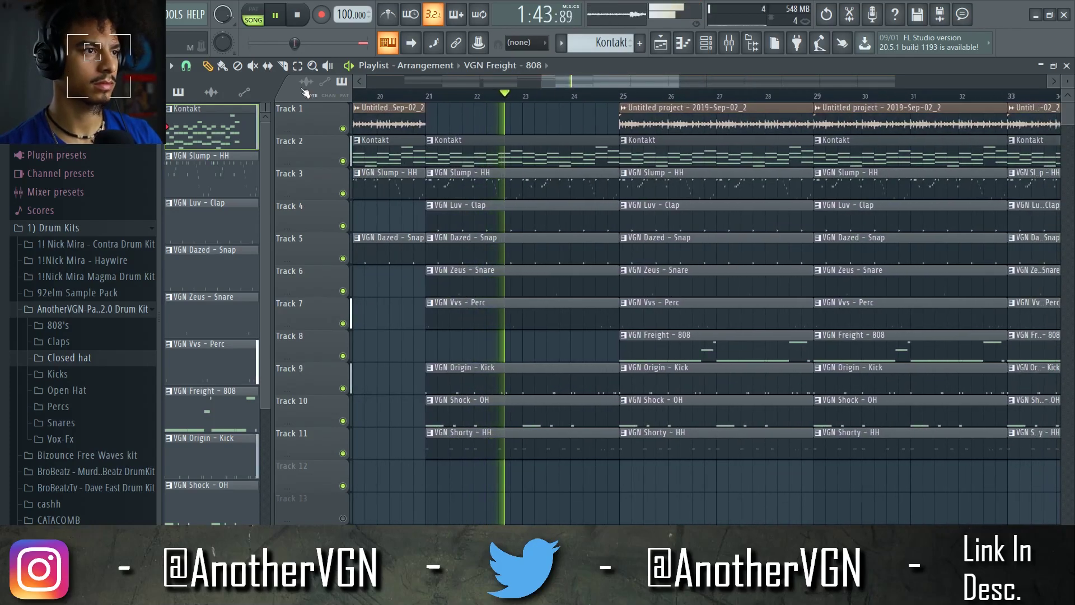
scroll(561, 180, "down", 3)
scroll(562, 179, "down", 3)
key("space")
right_click(595, 439)
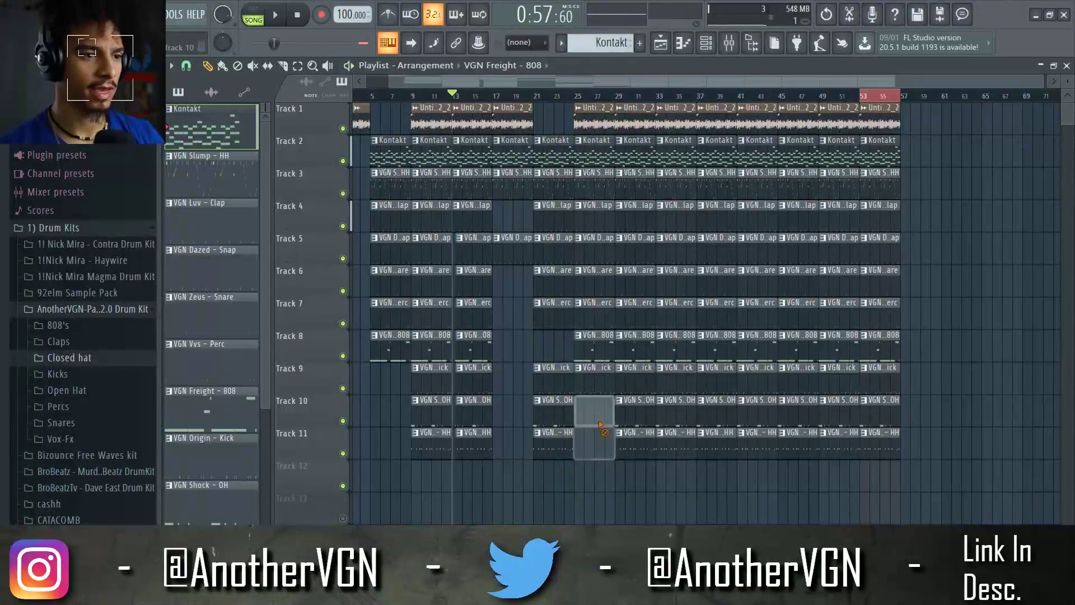
right_click(605, 191)
right_click(597, 120)
left_click_drag(912, 491, 623, 62)
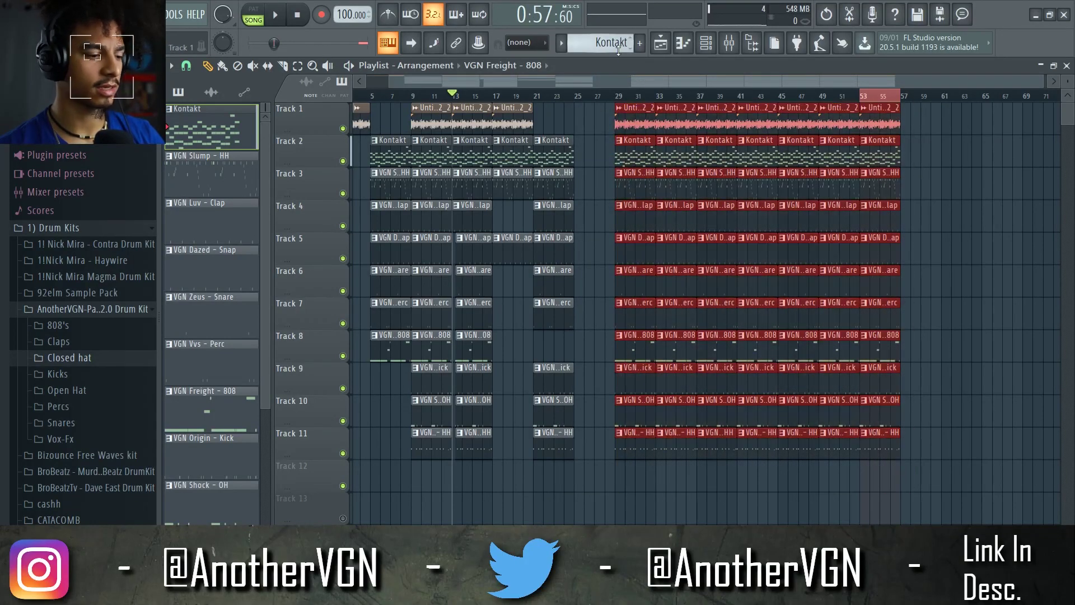
key("Delete")
Duplicate all clips of bars 9 to 24, align the copy to start at bar 25, and resume playback
left_click_drag(614, 470, 434, 101)
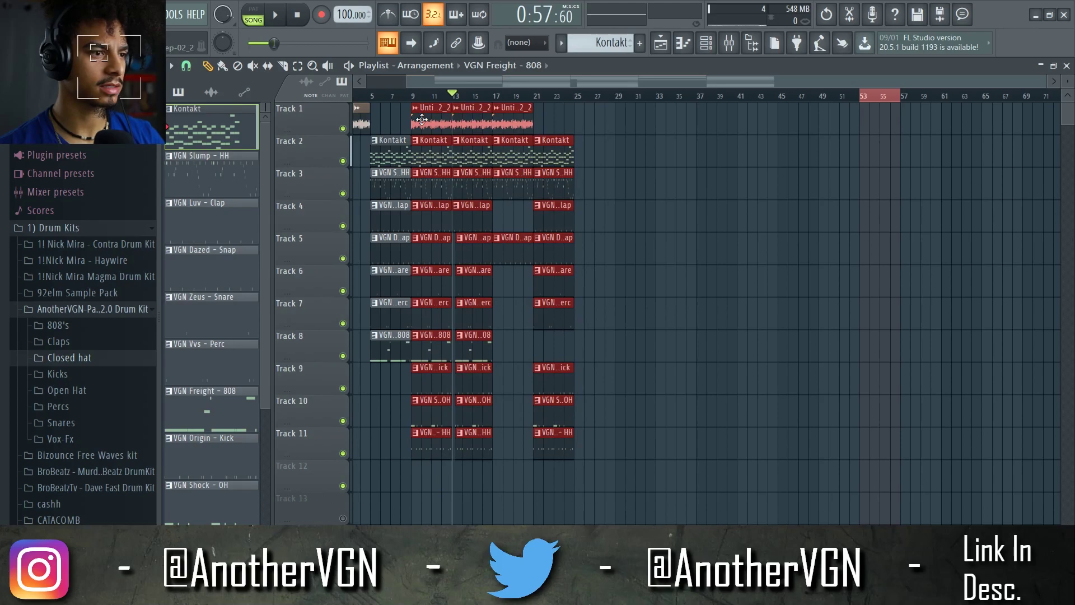
key("ctrl+b")
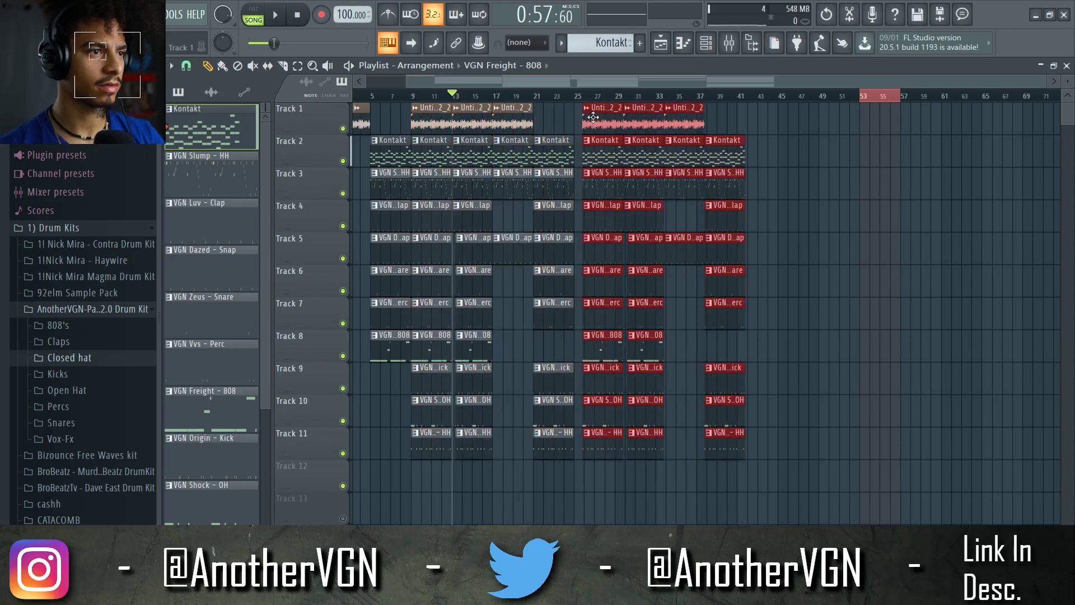
key("space")
scroll(569, 201, "up", 6)
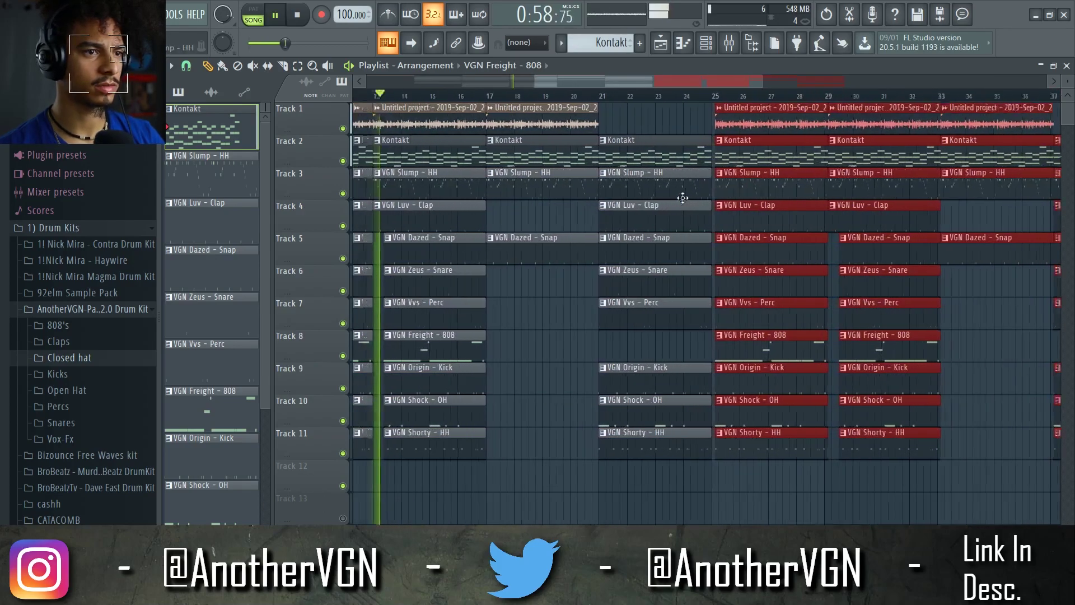
scroll(714, 476, "up", 3)
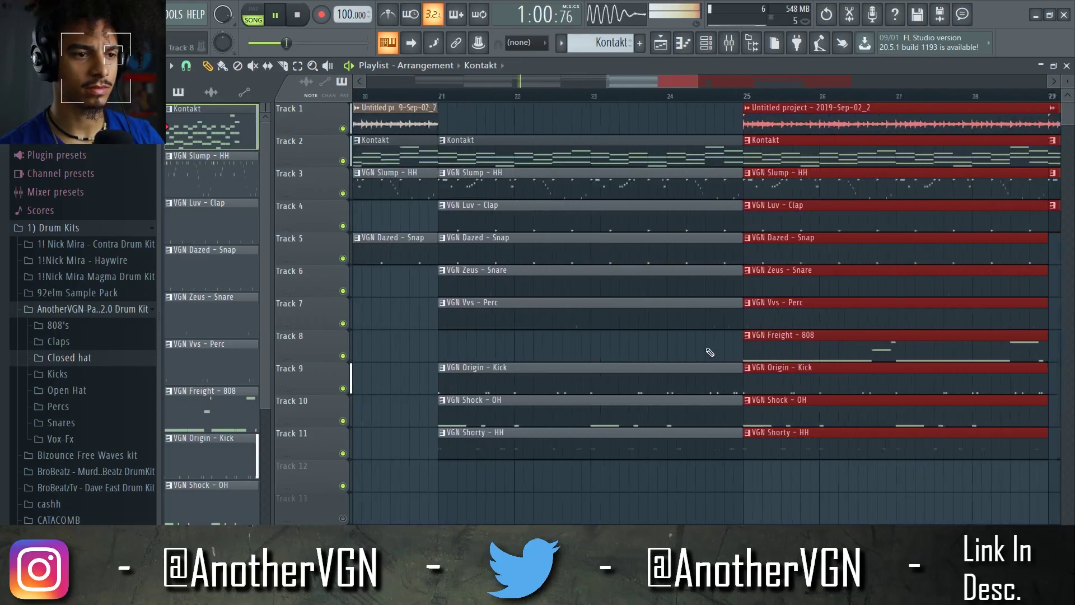
Shorten the clips of bars 21 to 24 by about an eighth of a bar, play the transition into bar 25, and clear the selection
left_click_drag(714, 481, 712, 152)
scroll(711, 151, "up", 3)
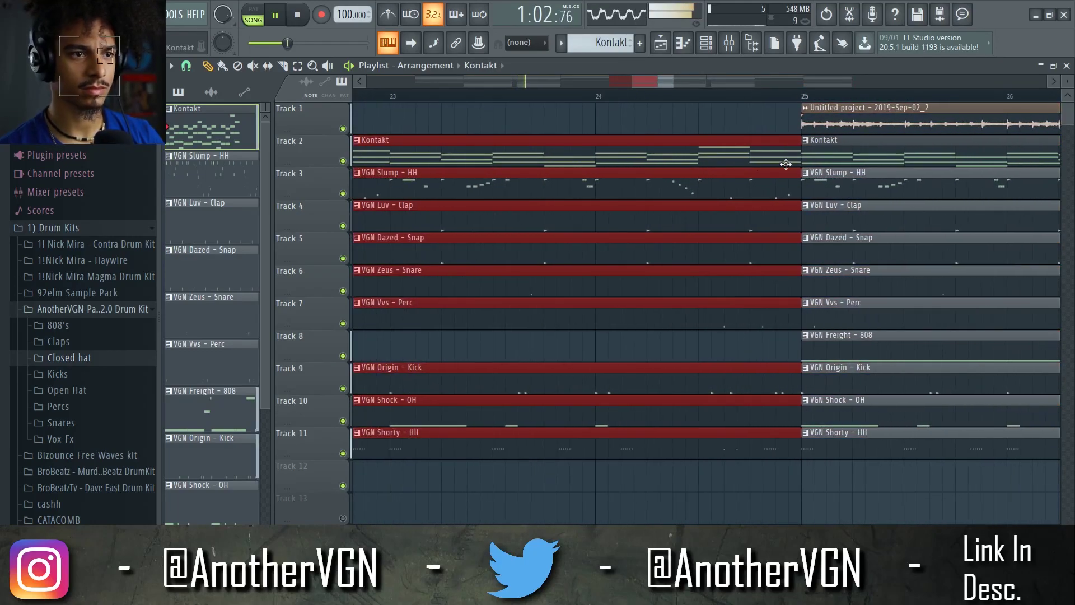
left_click_drag(800, 144, 776, 144)
left_click(712, 96)
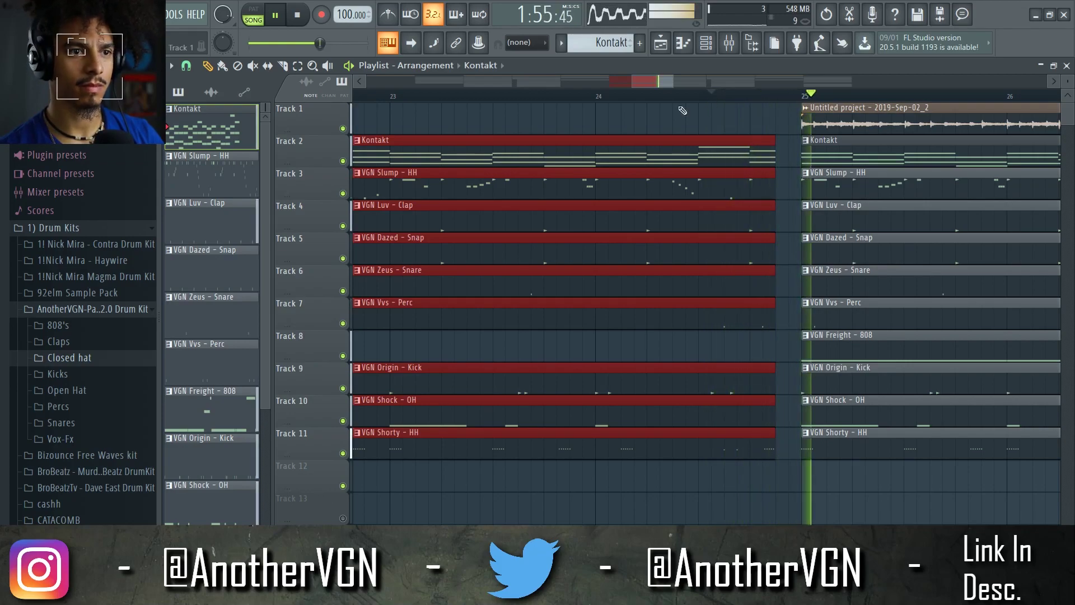
scroll(866, 133, "down", 5)
left_click(866, 132)
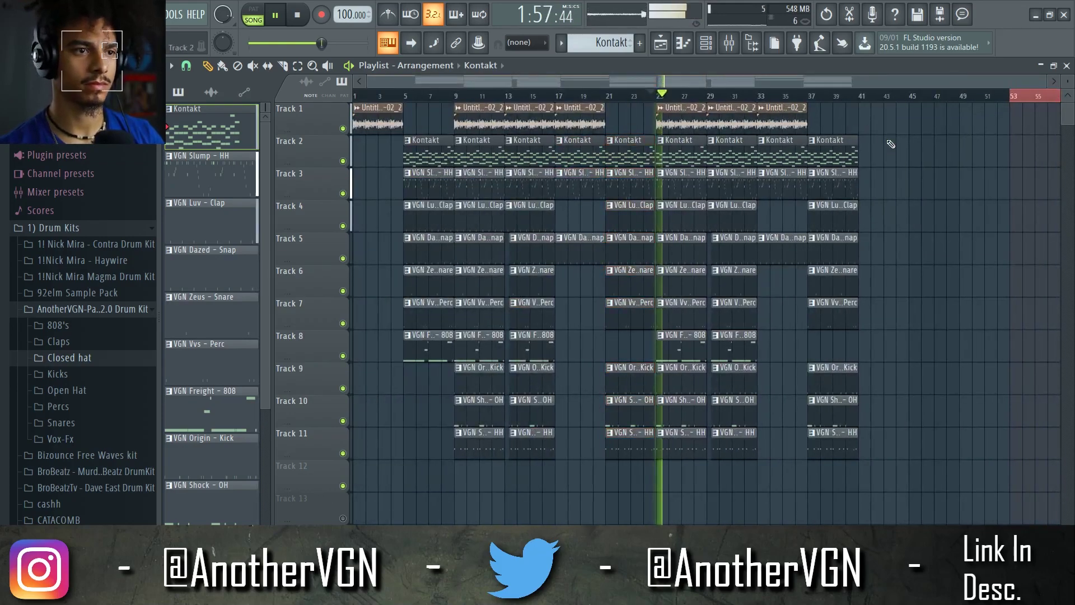
Stop playback, set the playhead near bar 32, and create an automation clip for the Master track's volume in the mixer
left_click(834, 97)
key("space")
left_click(819, 97)
left_click_drag(819, 97, 749, 102)
left_click(728, 48)
left_click(222, 103)
right_click(216, 335)
left_click(268, 421)
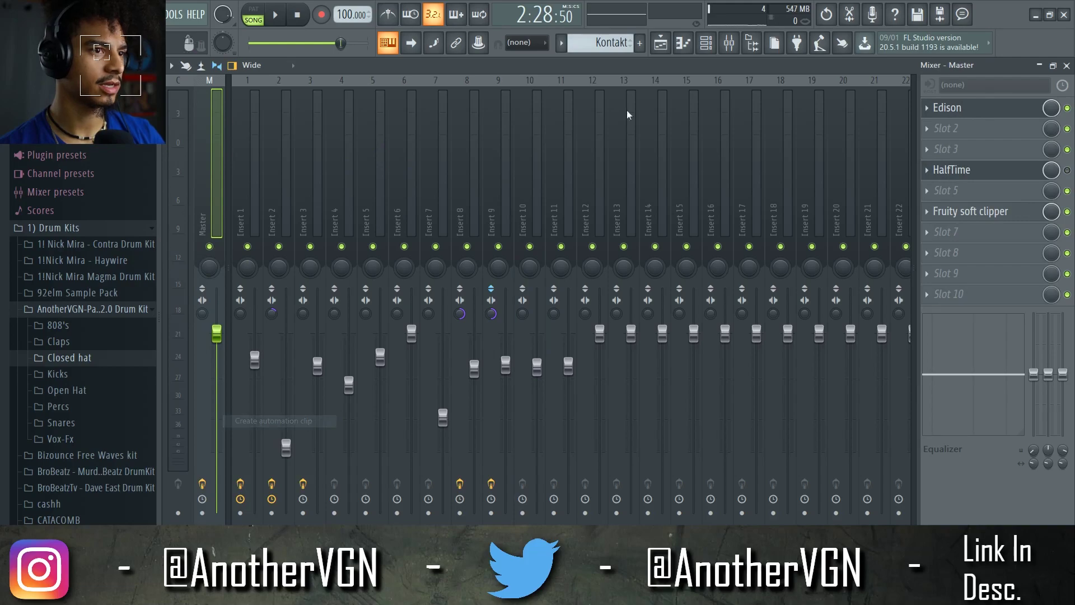
Shape the Master - Volume automation clip in the playlist into a fade-out from bar 33 to bar 41
left_click(660, 46)
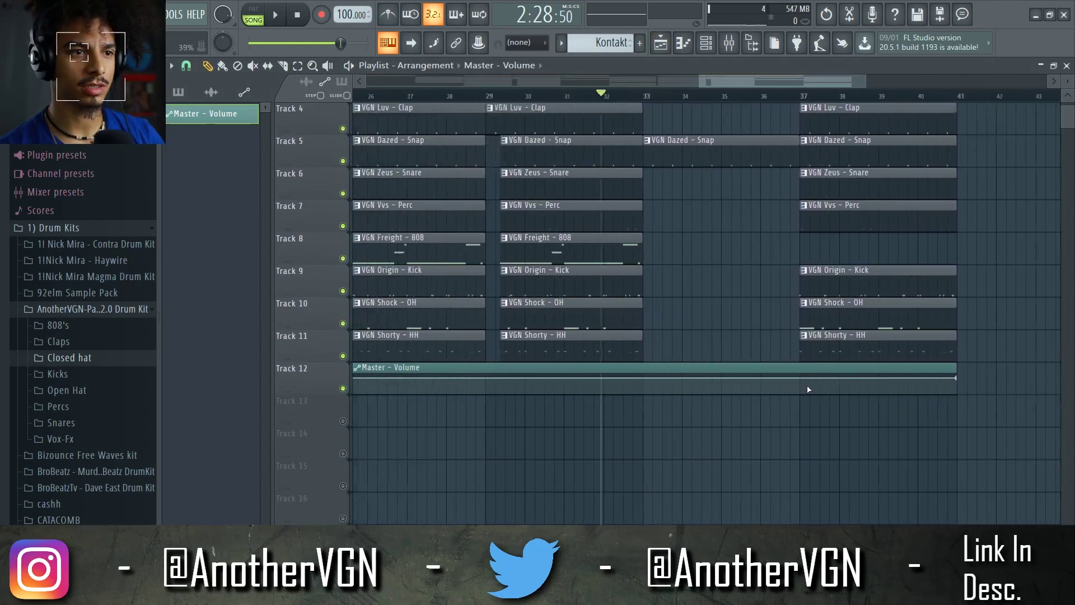
left_click_drag(1001, 378, 1001, 393)
scroll(707, 388, "down", 4)
scroll(667, 211, "up", 3)
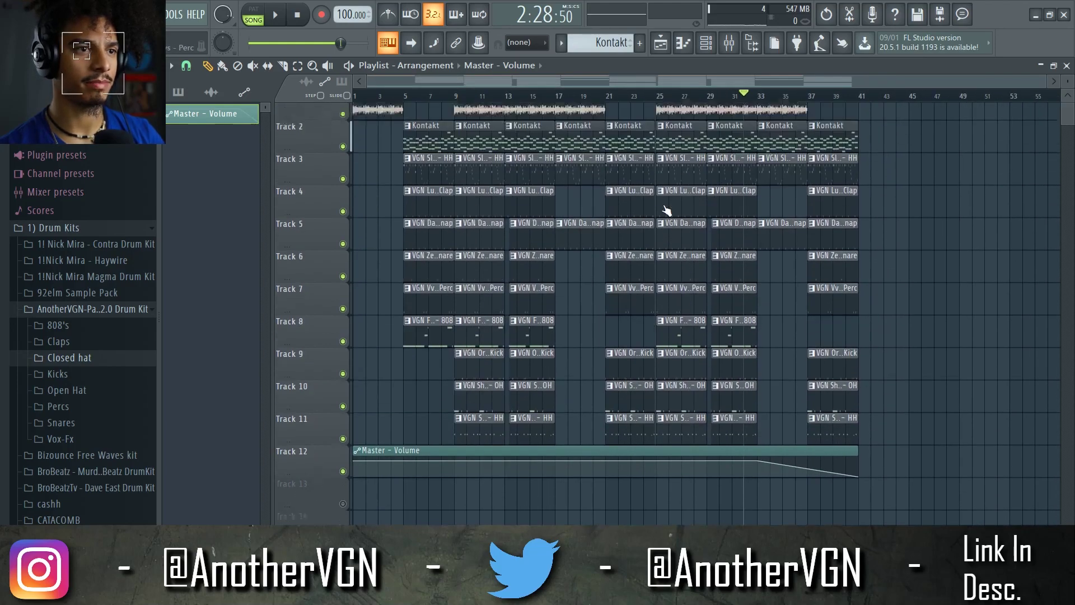